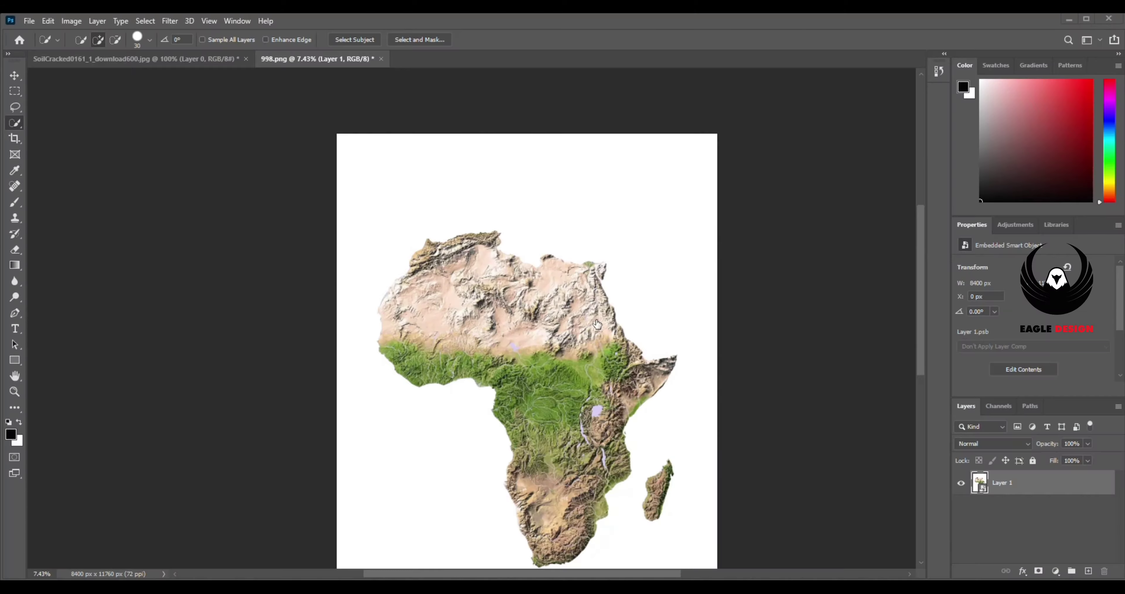
- Run the Remove background quick action on Layer 1, found by searching 'remove' in Discover
{"action": "left_click", "coordinate": [15, 73]}
{"action": "left_click_drag", "start_coordinate": [653, 227], "coordinate": [583, 279]}
{"action": "left_click", "coordinate": [1068, 40]}
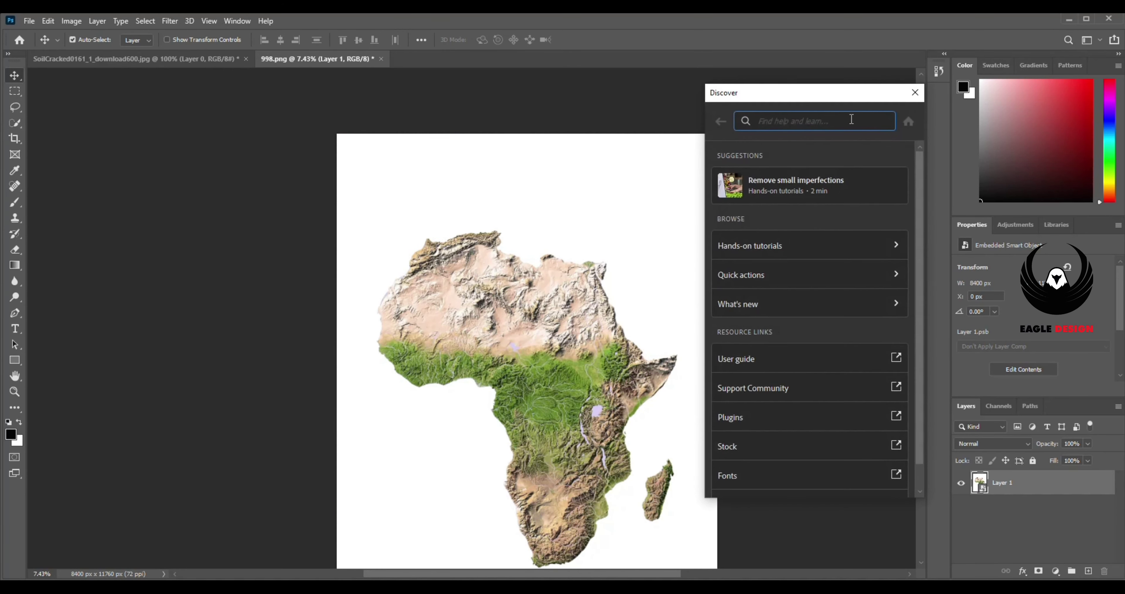
{"action": "type", "text": "remove"}
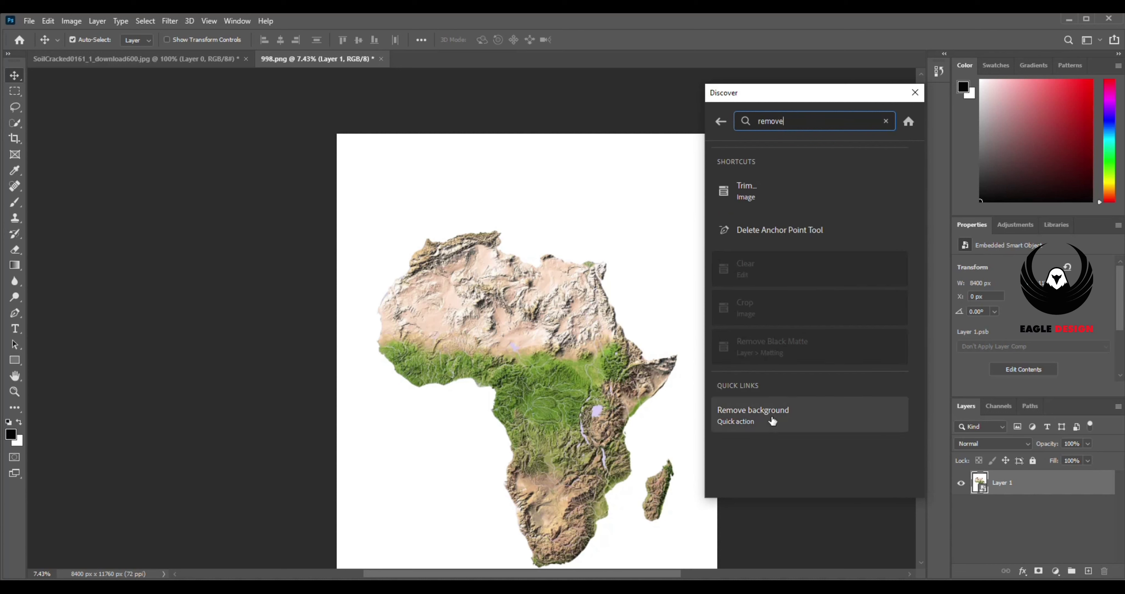
{"action": "left_click", "coordinate": [771, 413]}
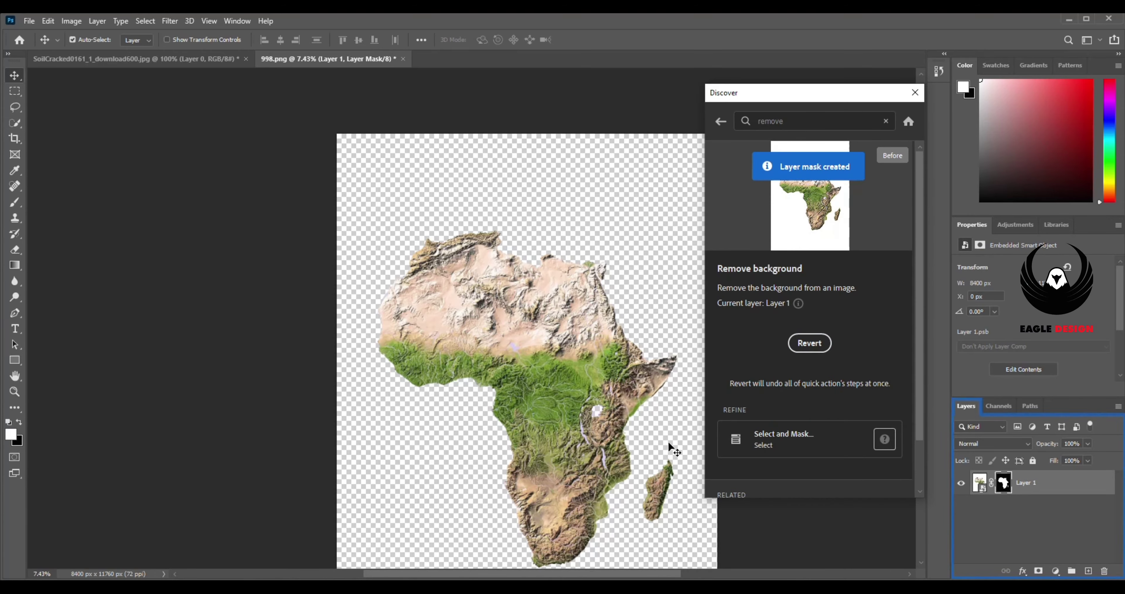
- Open Select and Mask to refine the Africa map's new mask
{"action": "scroll", "coordinate": [668, 441], "scroll_direction": "up", "scroll_amount": 3}
{"action": "scroll", "coordinate": [577, 364], "scroll_direction": "up", "scroll_amount": 3}
{"action": "scroll", "coordinate": [567, 366], "scroll_direction": "down", "scroll_amount": 2}
{"action": "scroll", "coordinate": [607, 434], "scroll_direction": "down", "scroll_amount": 1}
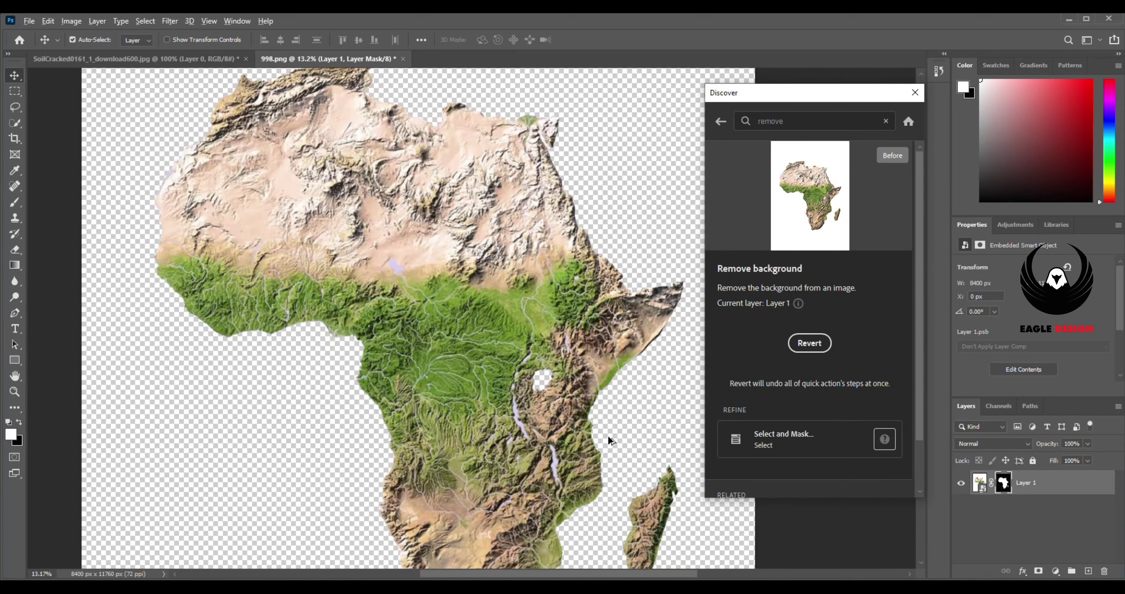
{"action": "scroll", "coordinate": [699, 440], "scroll_direction": "down", "scroll_amount": 1}
{"action": "left_click", "coordinate": [775, 449]}
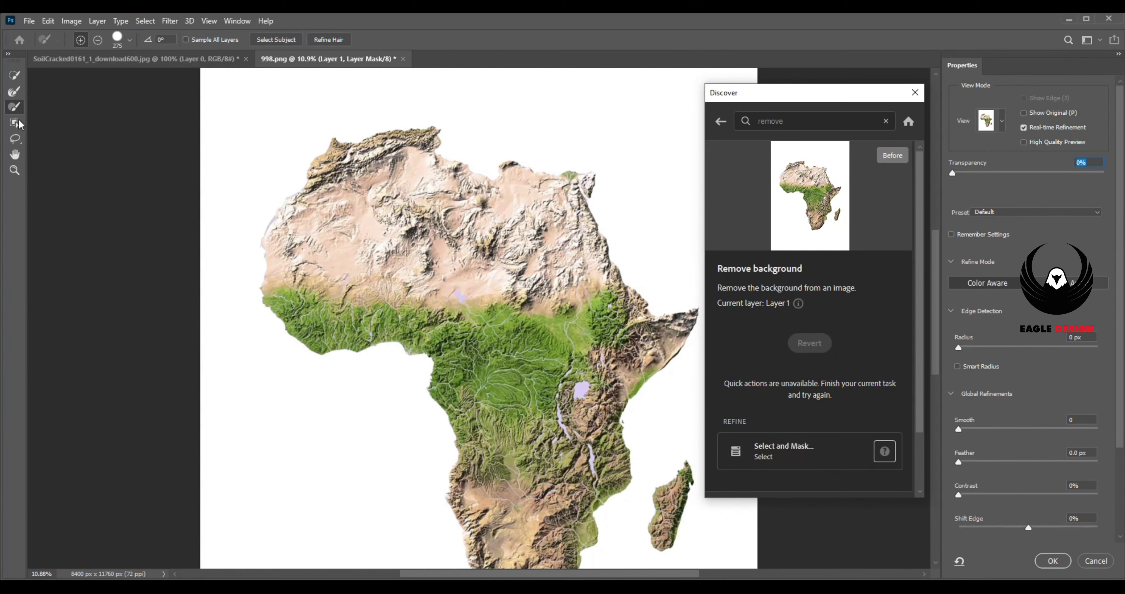
- Brush the map's edges with the Refine Edge brush to restore the lake gaps, then apply the mask
{"action": "left_click", "coordinate": [128, 42]}
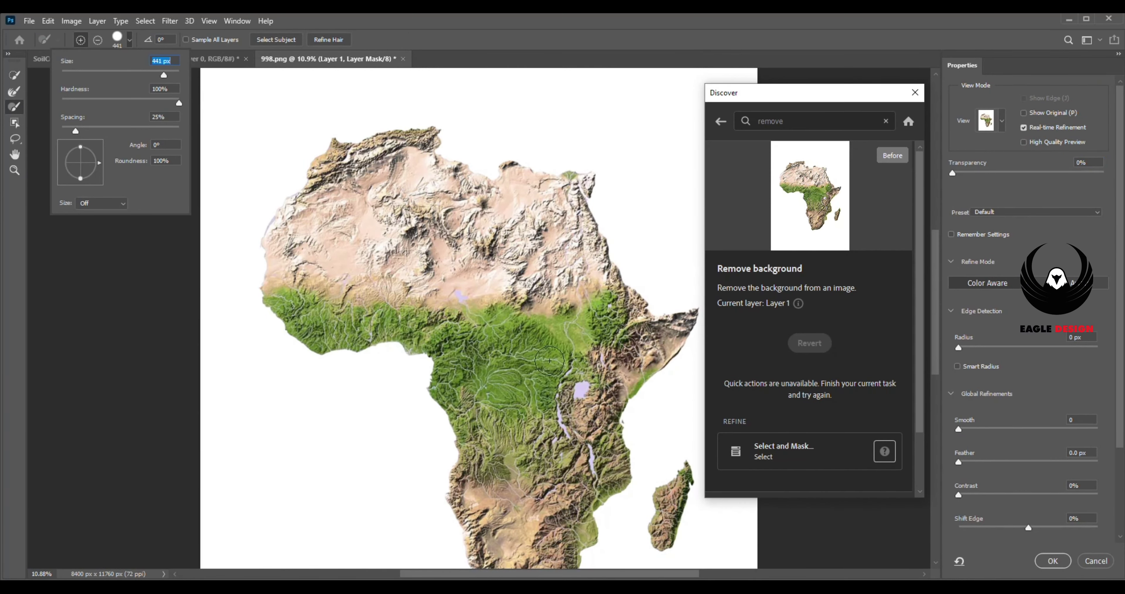
{"action": "key", "text": "Return"}
{"action": "scroll", "coordinate": [581, 389], "scroll_direction": "up", "scroll_amount": 2}
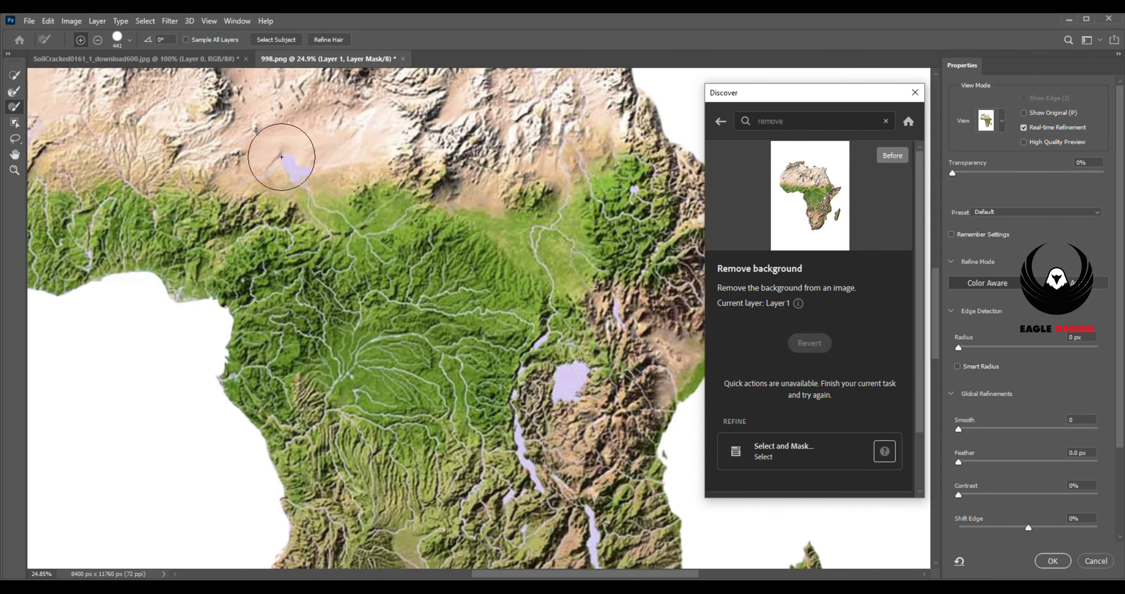
{"action": "scroll", "coordinate": [544, 416], "scroll_direction": "down", "scroll_amount": 5}
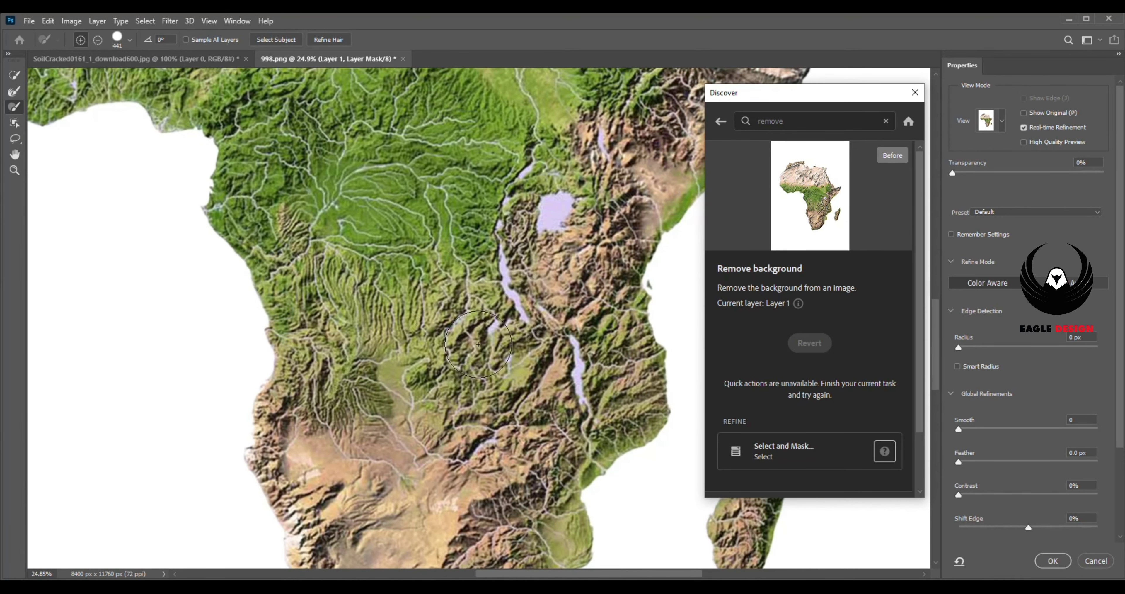
{"action": "left_click", "coordinate": [1050, 559]}
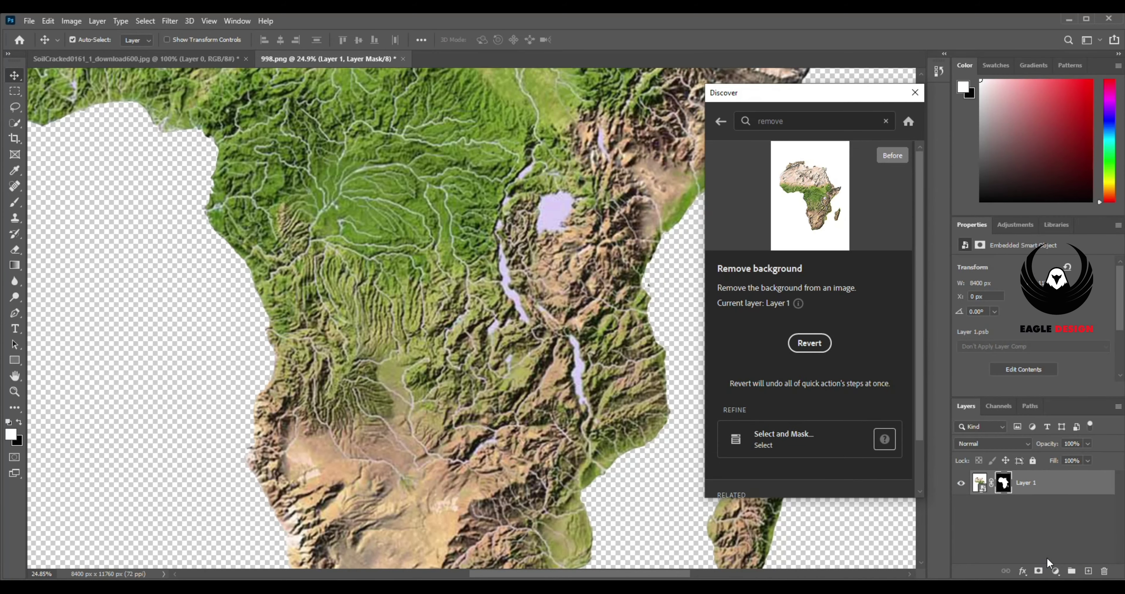
{"action": "key", "text": "ctrl+0"}
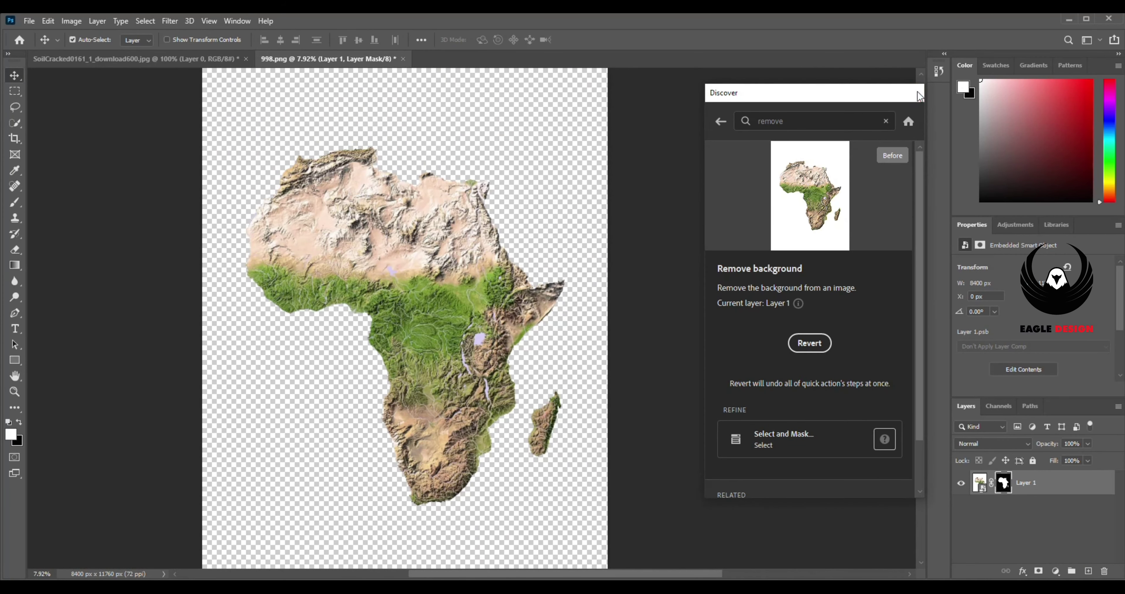
- Bring the SoilCracked layer into the 998.png map document and convert it to a Smart Object
{"action": "left_click", "coordinate": [916, 93]}
{"action": "right_click", "coordinate": [1041, 481]}
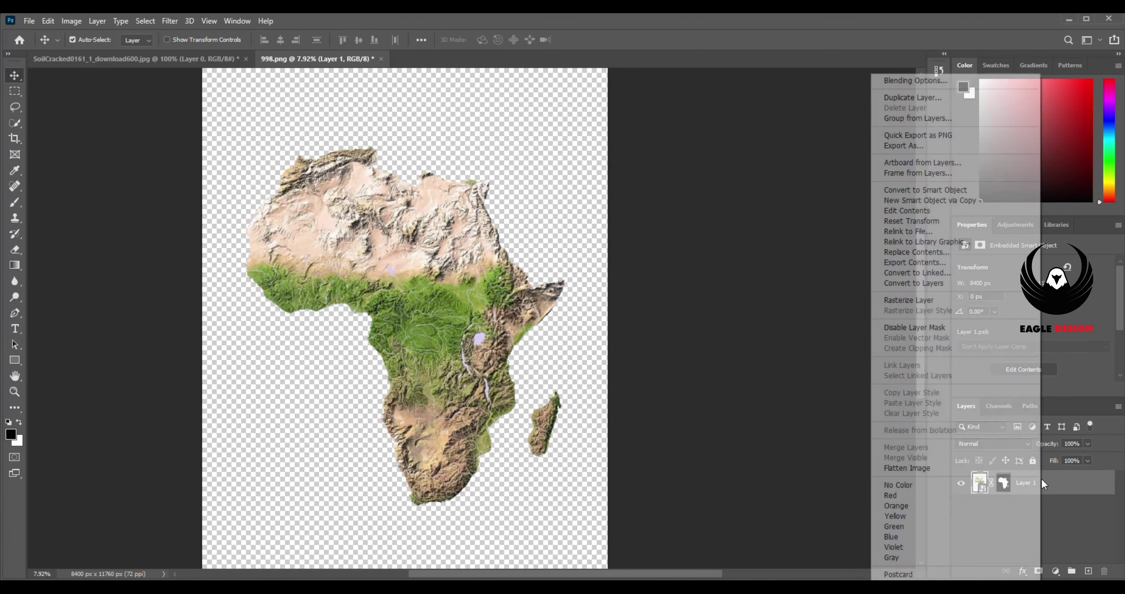
{"action": "right_click", "coordinate": [1048, 482]}
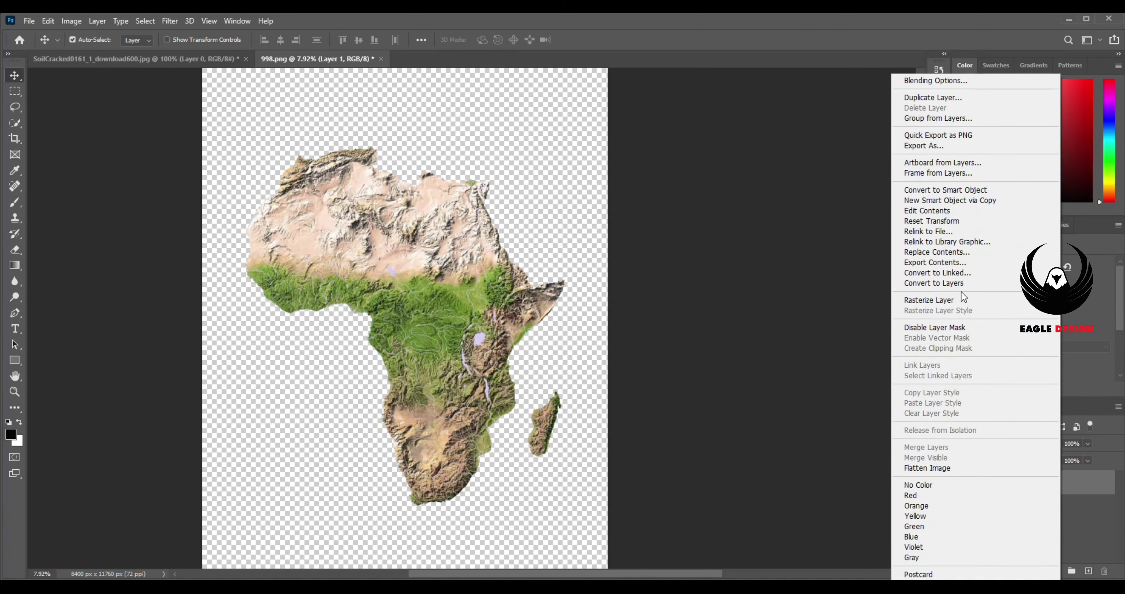
{"action": "key", "text": "Escape"}
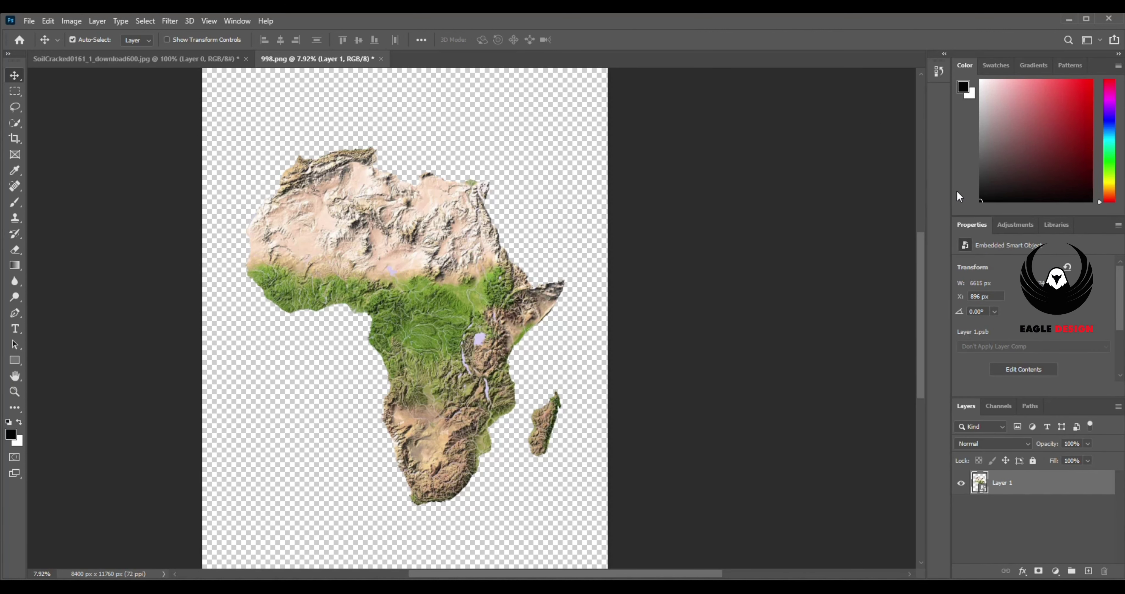
{"action": "left_click", "coordinate": [176, 59]}
{"action": "mouse_move", "coordinate": [466, 308]}
{"action": "left_mouse_down"}
{"action": "mouse_move", "coordinate": [312, 107]}
{"action": "mouse_move", "coordinate": [539, 282]}
{"action": "left_mouse_up"}
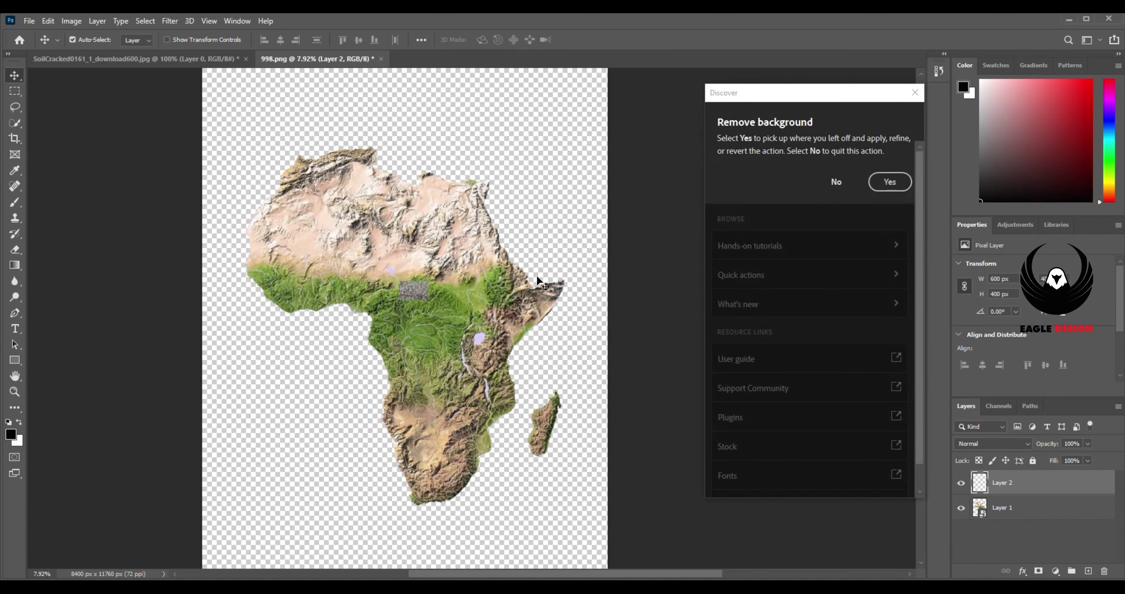
{"action": "left_click", "coordinate": [915, 93]}
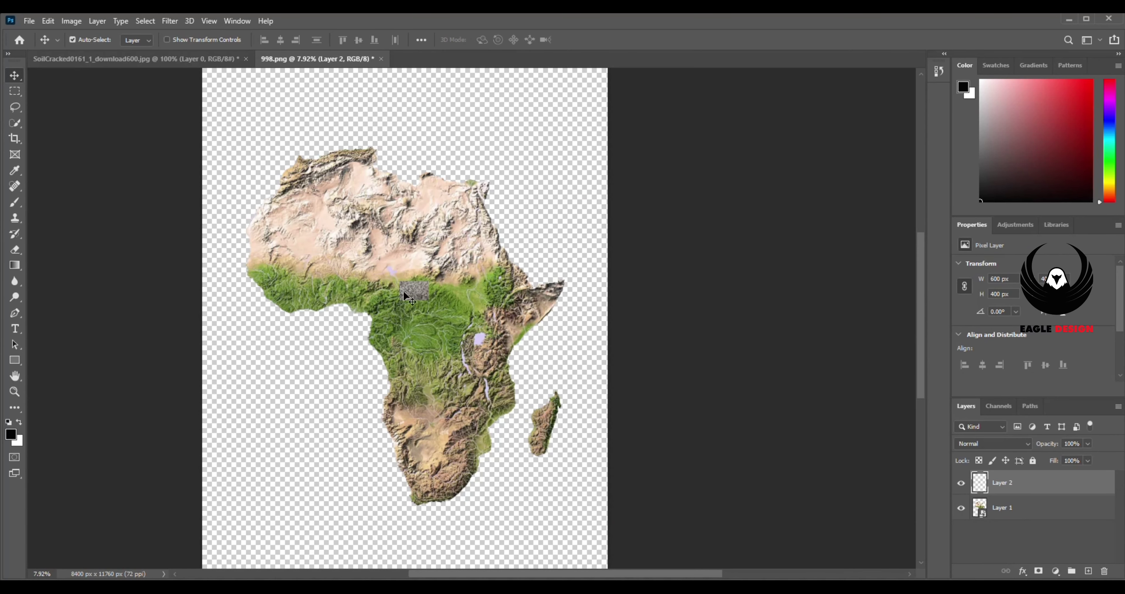
{"action": "right_click", "coordinate": [1033, 485]}
{"action": "left_click", "coordinate": [1039, 135]}
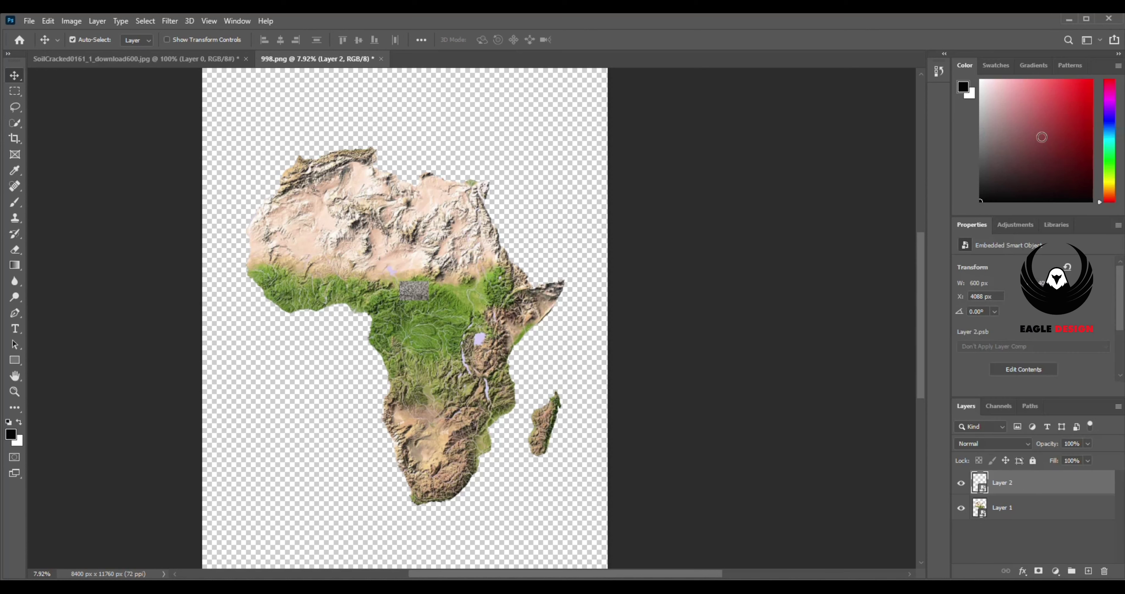
- Enlarge the soil texture over the map and rotate it 90° to portrait orientation
{"action": "key", "text": "ctrl+t"}
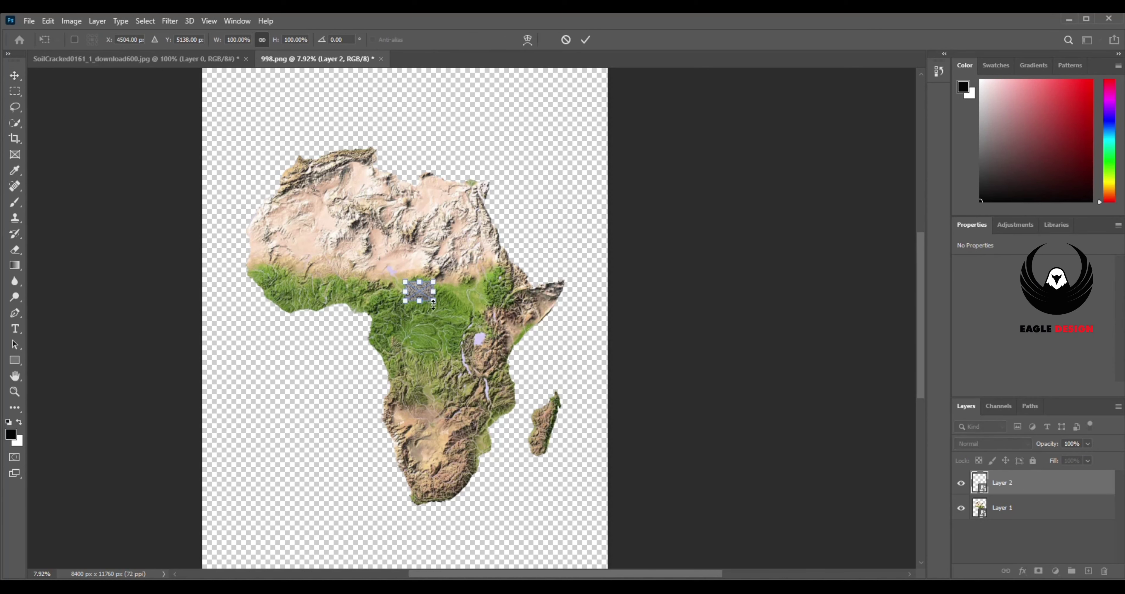
{"action": "left_click_drag", "start_coordinate": [433, 294], "coordinate": [640, 447]}
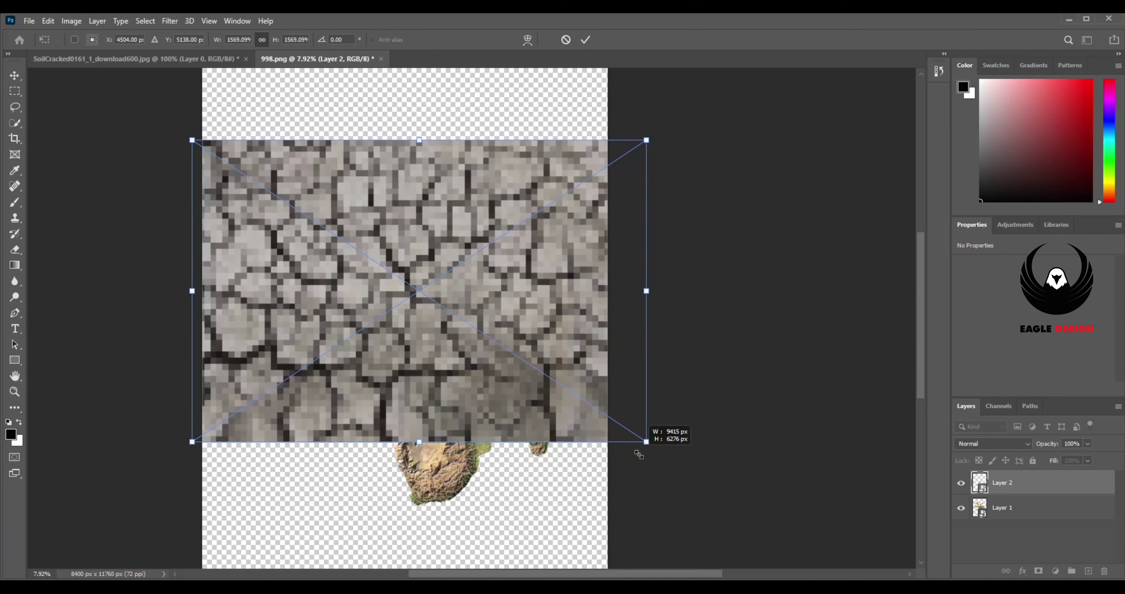
{"action": "left_click", "coordinate": [586, 39]}
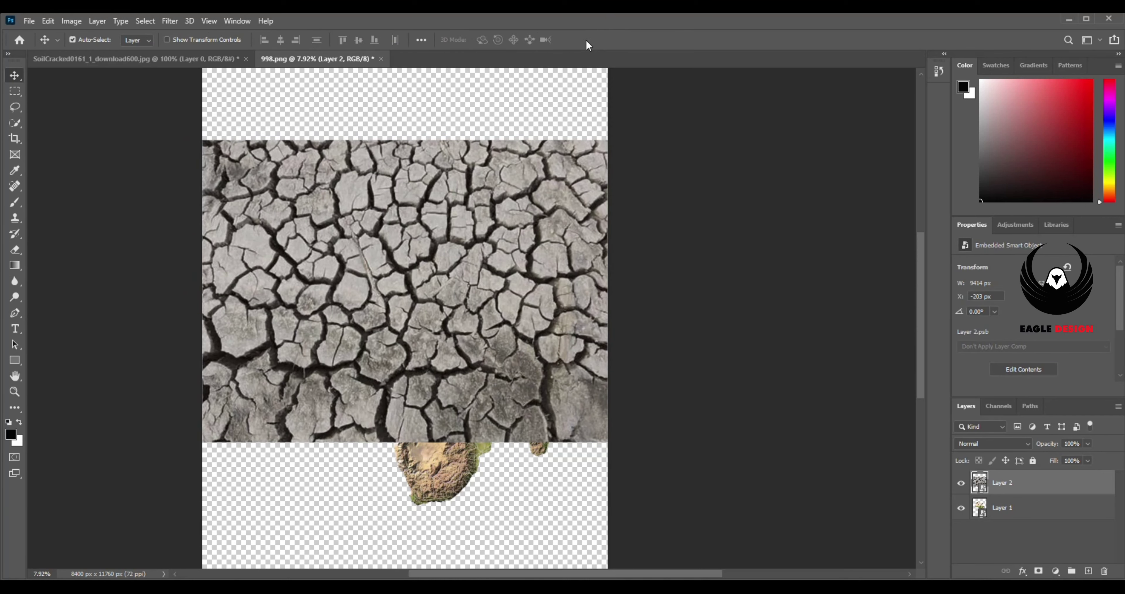
{"action": "key", "text": "ctrl+t"}
{"action": "mouse_move", "coordinate": [657, 146]}
{"action": "left_mouse_down"}
{"action": "mouse_move", "coordinate": [649, 279]}
{"action": "mouse_move", "coordinate": [497, 506]}
{"action": "left_mouse_up"}
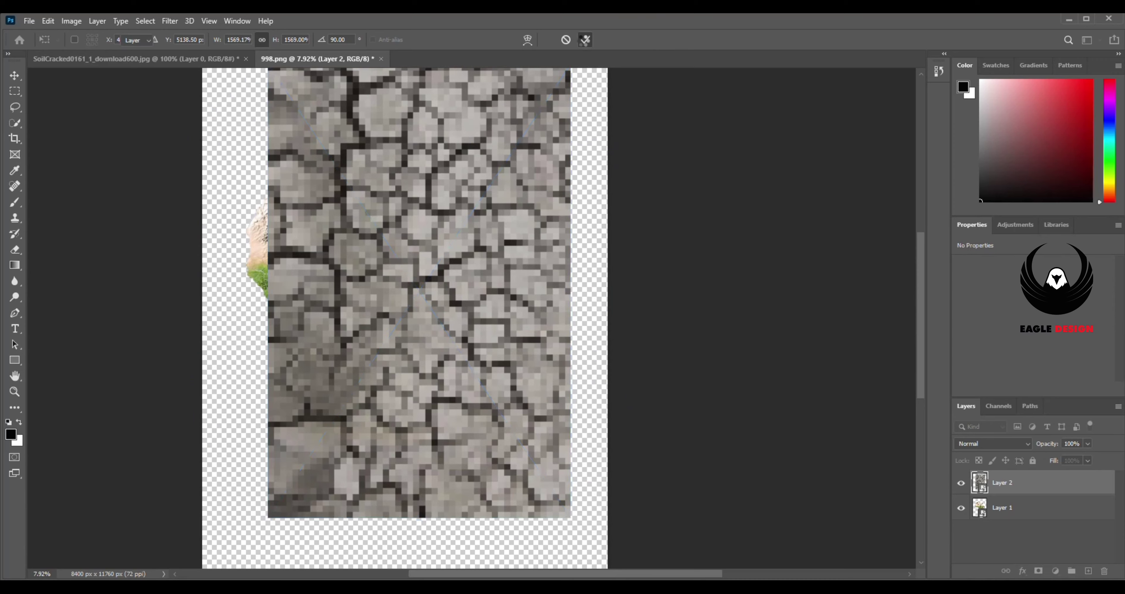
{"action": "left_click", "coordinate": [586, 40]}
{"action": "left_click", "coordinate": [27, 22]}
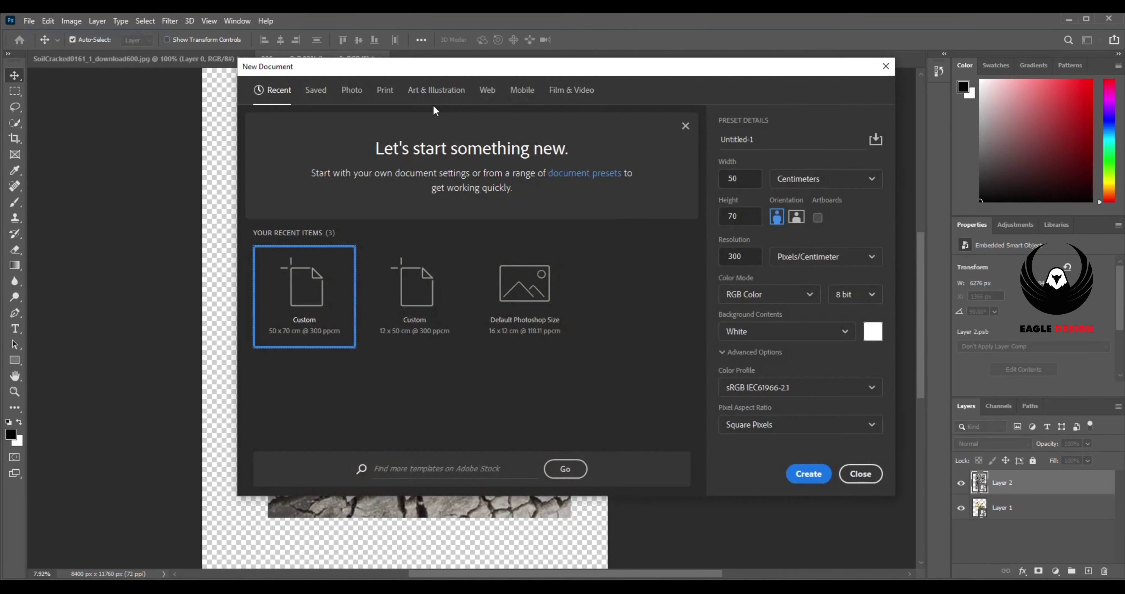
- Create the 50 × 70 cm document and bring both the map and soil layers into it
{"action": "left_click", "coordinate": [809, 473]}
{"action": "left_click", "coordinate": [279, 58]}
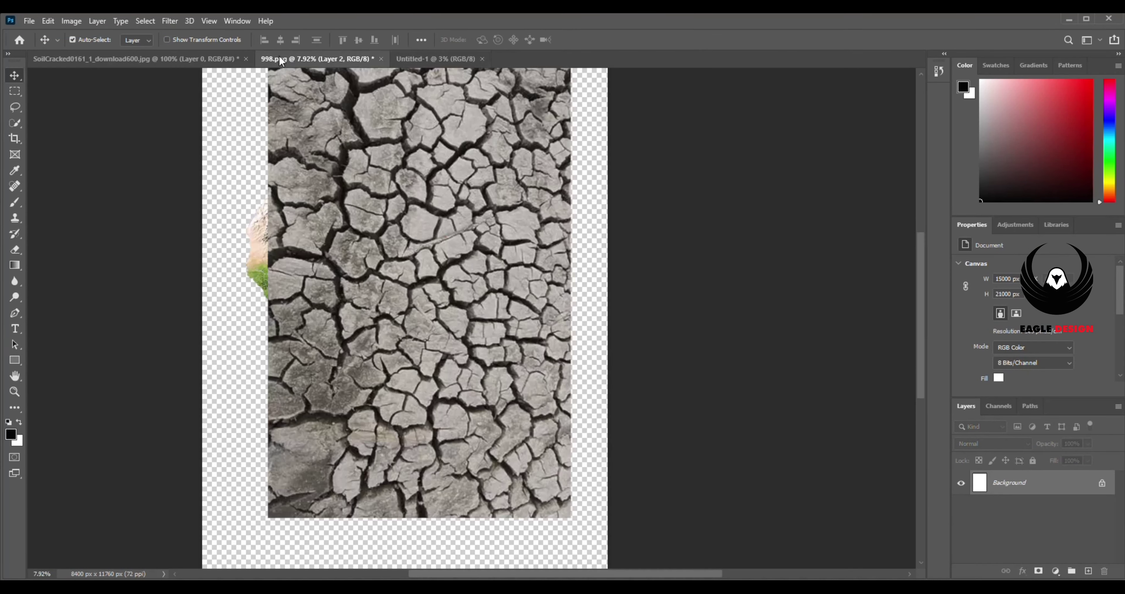
{"action": "left_click", "coordinate": [915, 93]}
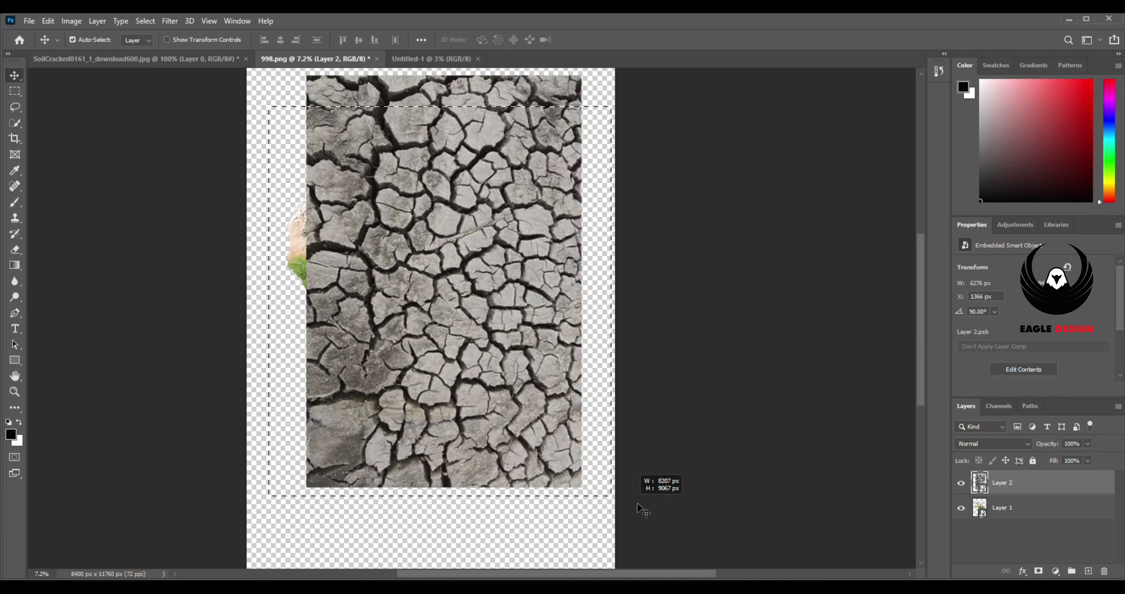
{"action": "key", "text": "ctrl+alt+a"}
{"action": "mouse_move", "coordinate": [298, 230]}
{"action": "left_mouse_down"}
{"action": "mouse_move", "coordinate": [392, 86]}
{"action": "mouse_move", "coordinate": [442, 281]}
{"action": "mouse_move", "coordinate": [495, 306]}
{"action": "left_mouse_up"}
- Hide the soil layer, then scale up the Africa map and centre it on the page
{"action": "left_click", "coordinate": [1048, 507]}
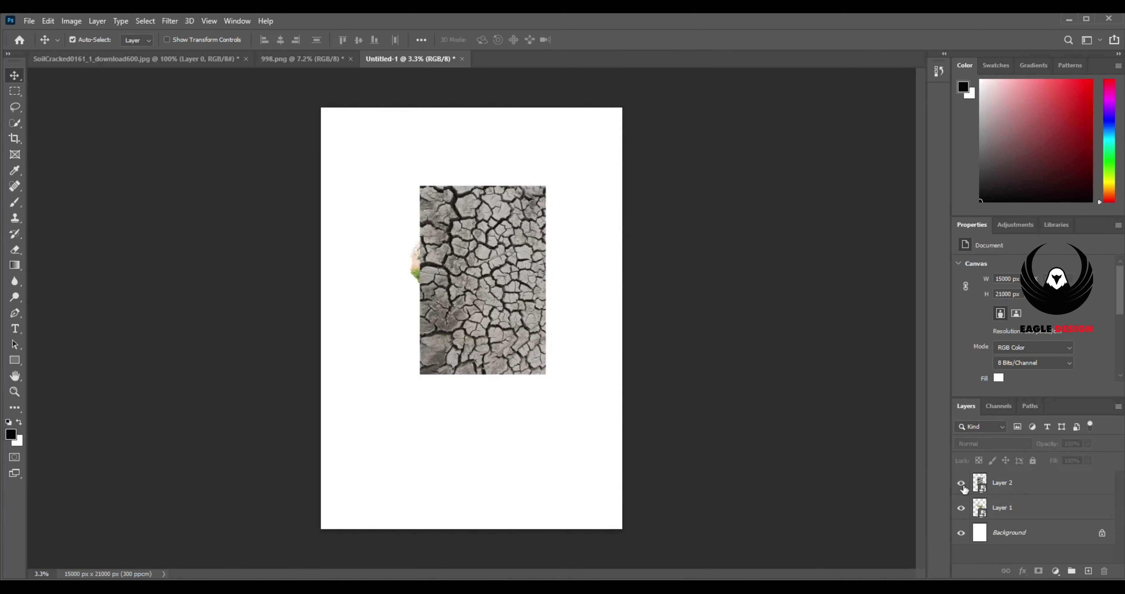
{"action": "left_click", "coordinate": [961, 483]}
{"action": "key", "text": "ctrl+t"}
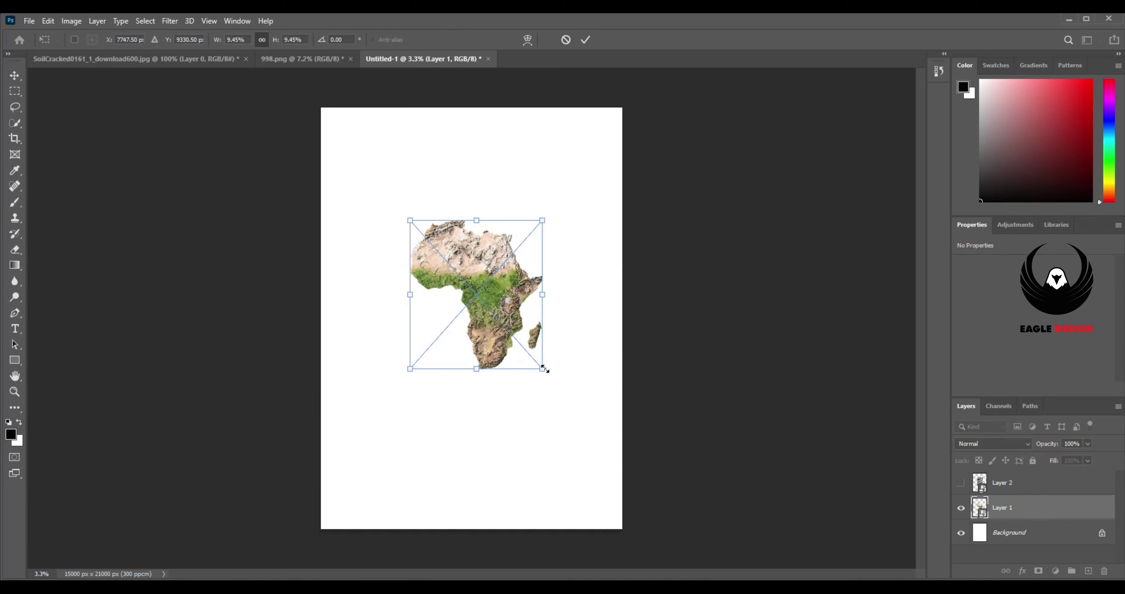
{"action": "left_click_drag", "start_coordinate": [543, 369], "coordinate": [594, 420]}
{"action": "left_click_drag", "start_coordinate": [502, 354], "coordinate": [497, 385]}
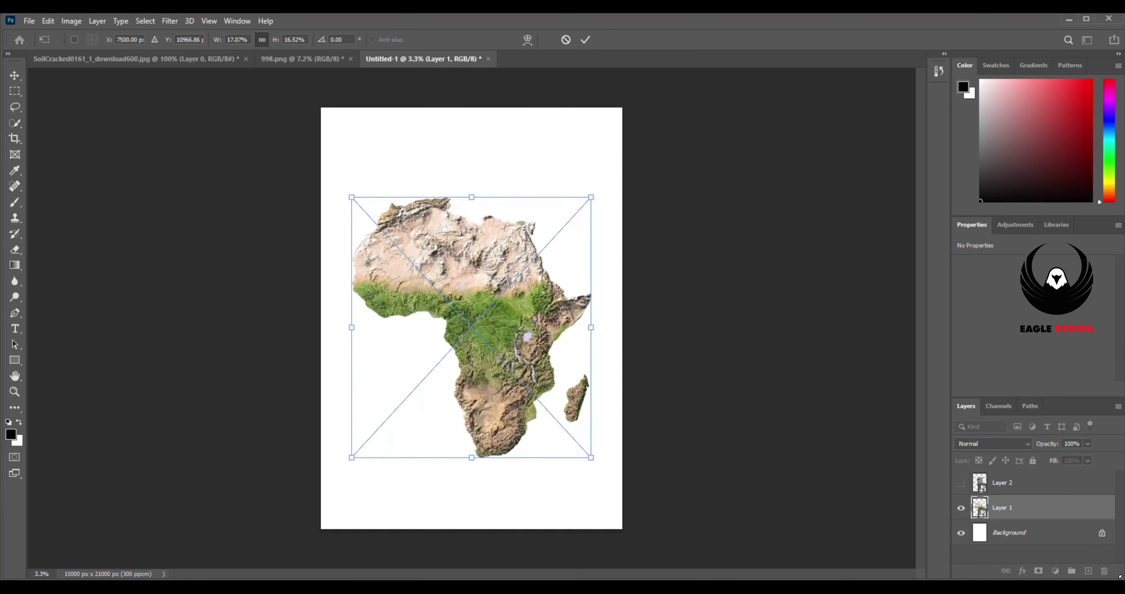
- Show the soil texture again and stretch it to cover the whole page
{"action": "left_click", "coordinate": [961, 482]}
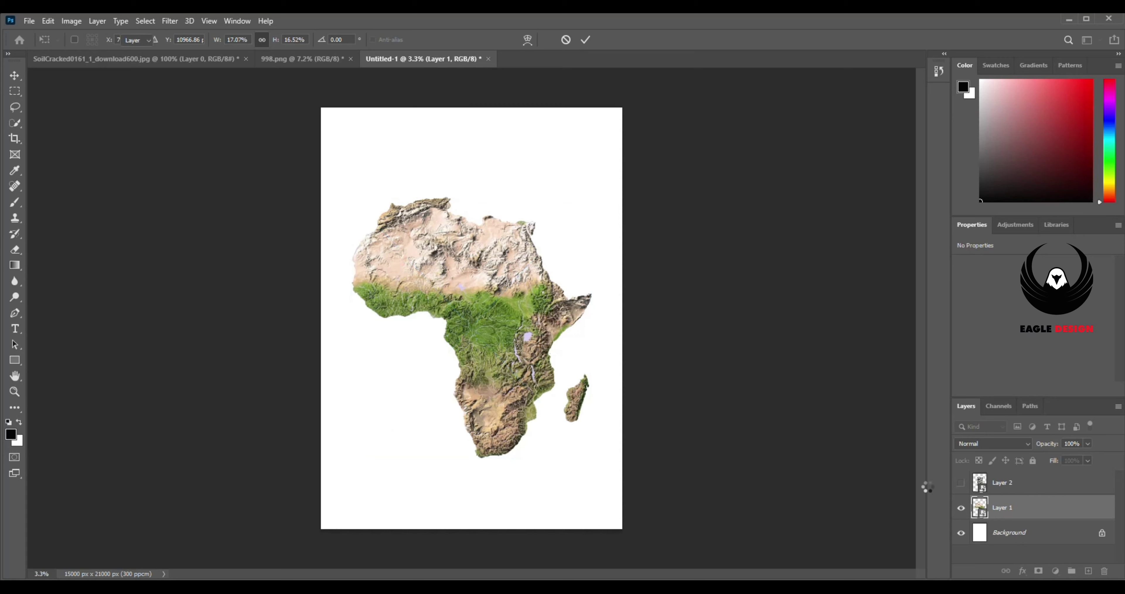
{"action": "left_click", "coordinate": [483, 296]}
{"action": "key", "text": "ctrl+t"}
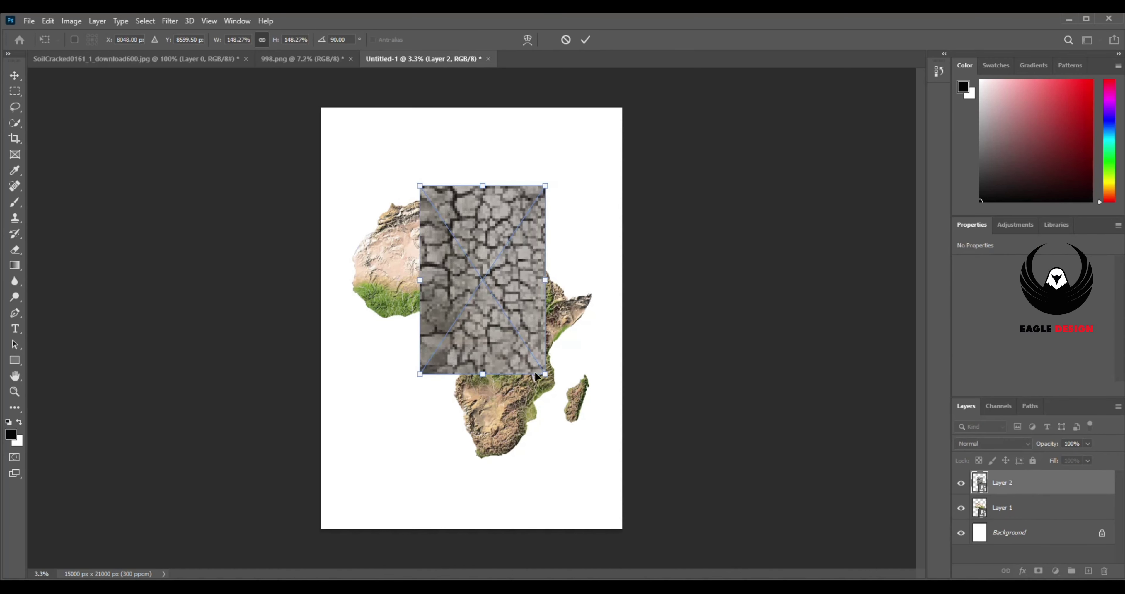
{"action": "left_click_drag", "start_coordinate": [546, 374], "coordinate": [610, 464]}
{"action": "key", "text": "ctrl+z"}
{"action": "left_click_drag", "start_coordinate": [547, 374], "coordinate": [624, 493]}
{"action": "left_click_drag", "start_coordinate": [504, 263], "coordinate": [493, 303]}
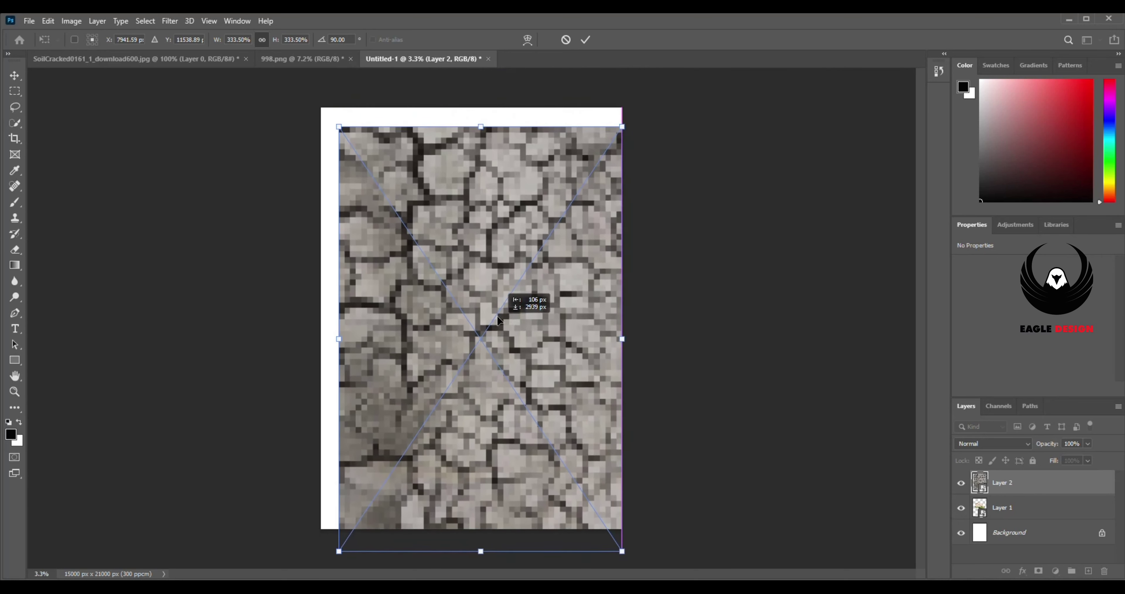
{"action": "key", "text": "Return"}
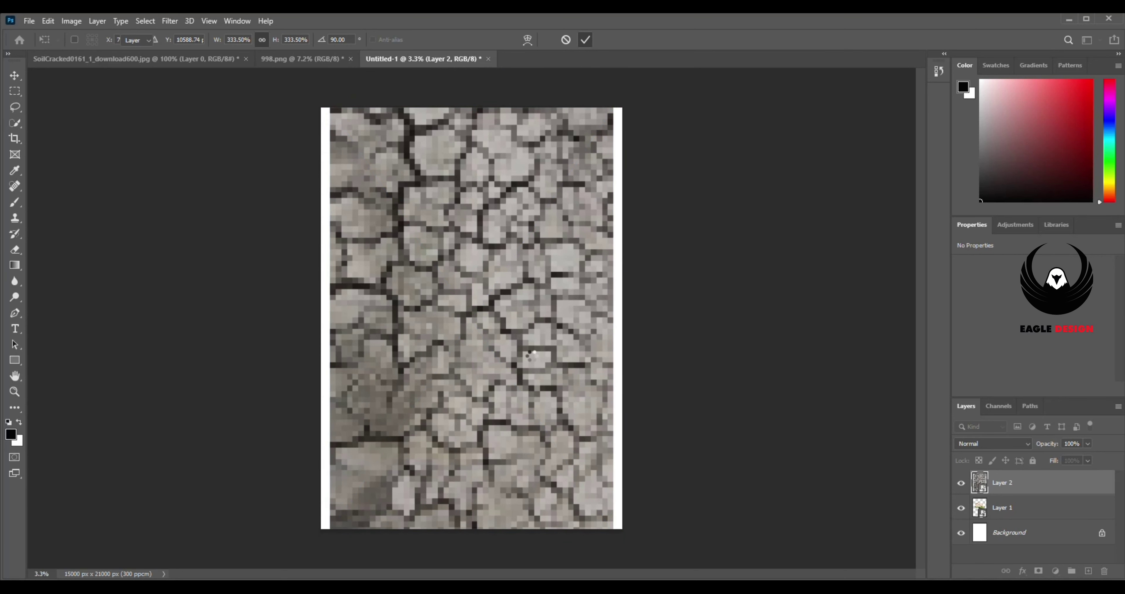
- Fade the soil layer to 28% opacity and add a blank layer mask for painting
{"action": "left_click", "coordinate": [1087, 443]}
{"action": "left_click_drag", "start_coordinate": [1090, 456], "coordinate": [1049, 456]}
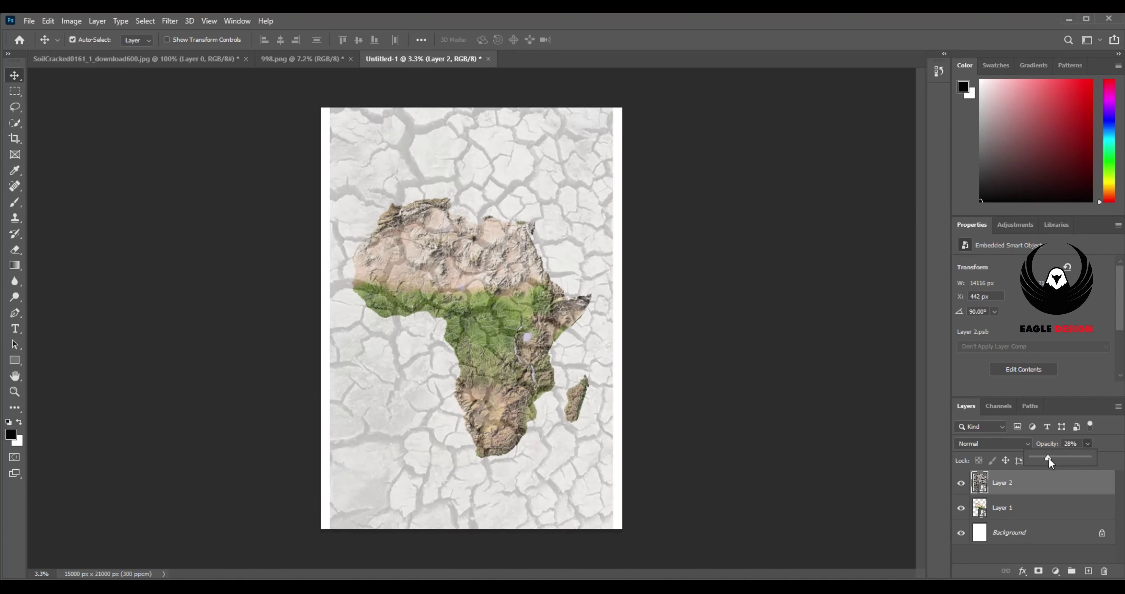
{"action": "scroll", "coordinate": [482, 344], "scroll_direction": "up", "scroll_amount": 5}
{"action": "left_click_drag", "start_coordinate": [482, 345], "coordinate": [482, 348]}
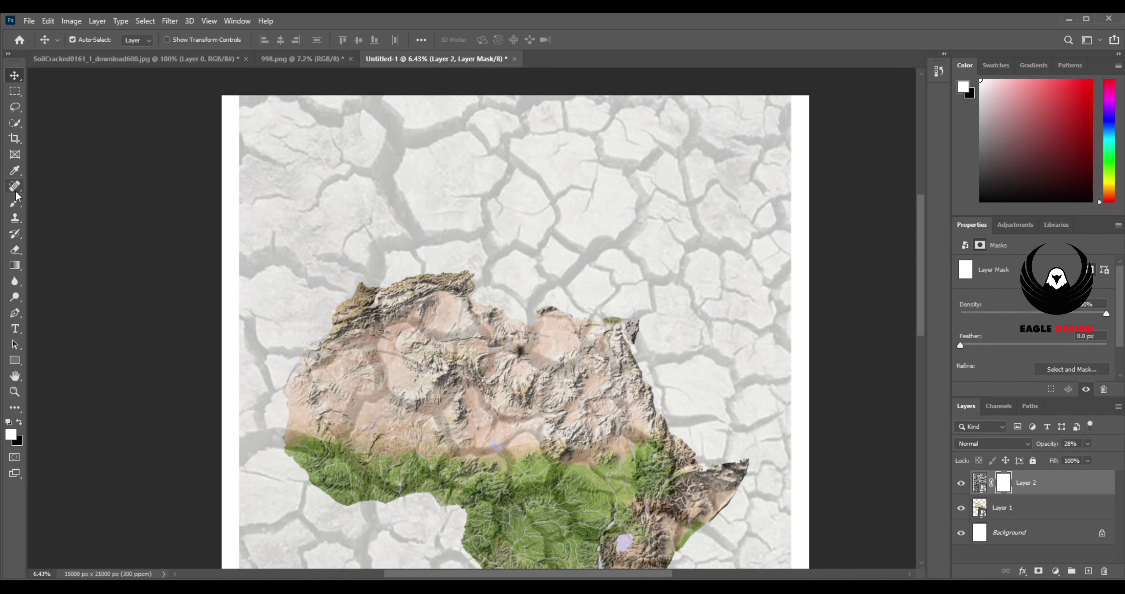
{"action": "left_click", "coordinate": [15, 202]}
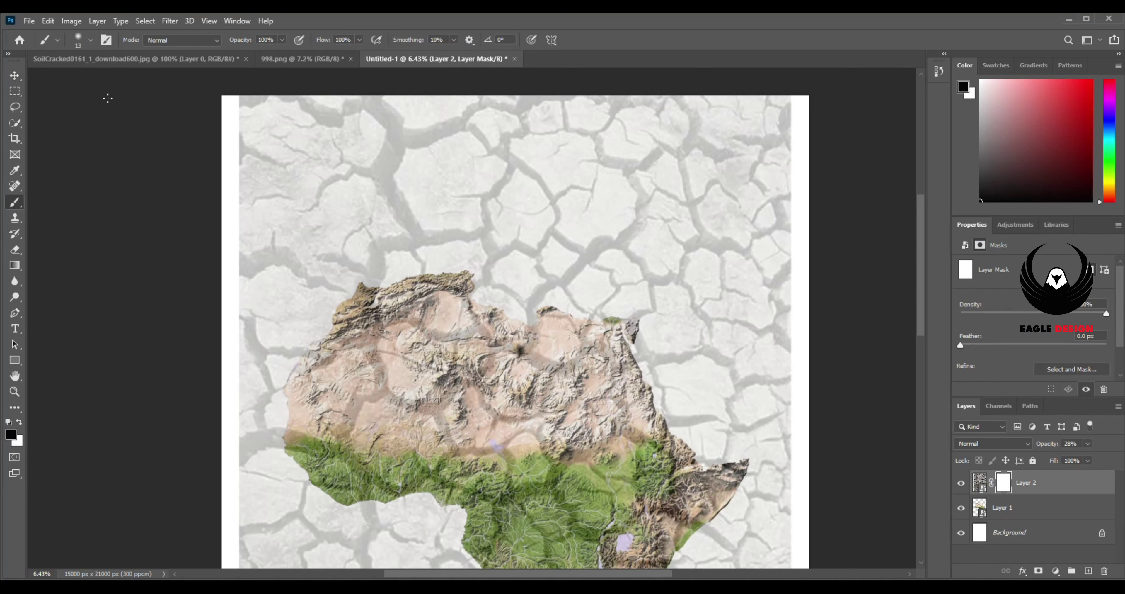
{"action": "left_click", "coordinate": [90, 40]}
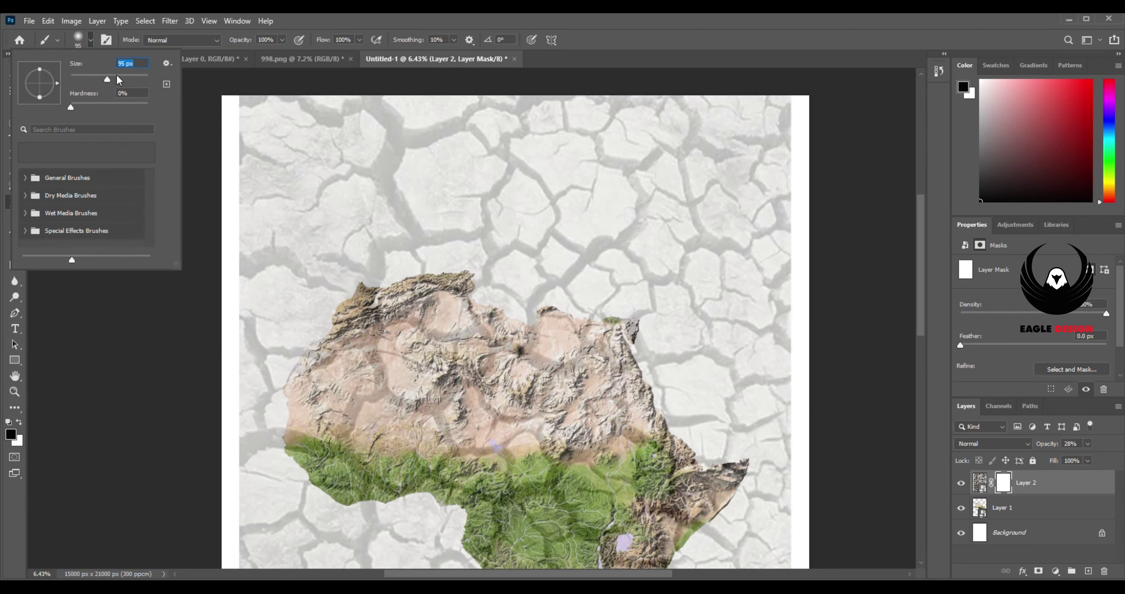
- Use a hard round brush to mask out texture across the upper canvas and the north-east and east coasts
{"action": "mouse_move", "coordinate": [385, 183]}
{"action": "left_mouse_down"}
{"action": "mouse_move", "coordinate": [326, 121]}
{"action": "mouse_move", "coordinate": [761, 133]}
{"action": "mouse_move", "coordinate": [372, 155]}
{"action": "mouse_move", "coordinate": [404, 137]}
{"action": "left_mouse_up"}
{"action": "scroll", "coordinate": [314, 127], "scroll_direction": "down", "scroll_amount": 1}
{"action": "left_click", "coordinate": [79, 42]}
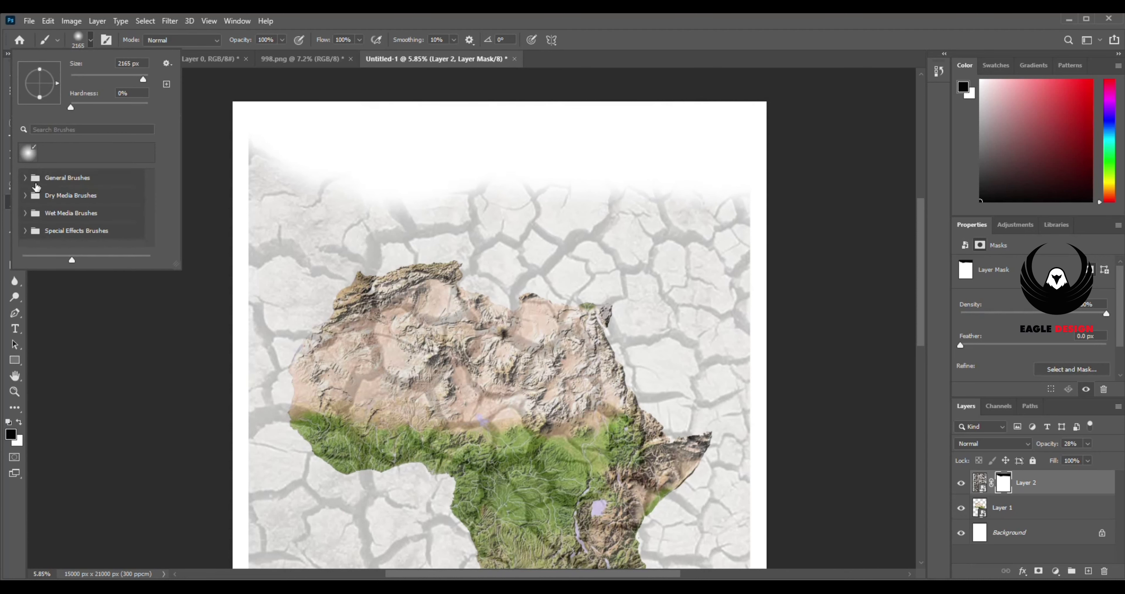
{"action": "left_click", "coordinate": [53, 182]}
{"action": "left_click", "coordinate": [60, 219]}
{"action": "mouse_move", "coordinate": [297, 188]}
{"action": "left_mouse_down"}
{"action": "mouse_move", "coordinate": [296, 152]}
{"action": "mouse_move", "coordinate": [588, 168]}
{"action": "mouse_move", "coordinate": [799, 138]}
{"action": "mouse_move", "coordinate": [615, 166]}
{"action": "mouse_move", "coordinate": [691, 332]}
{"action": "mouse_move", "coordinate": [688, 351]}
{"action": "mouse_move", "coordinate": [658, 261]}
{"action": "mouse_move", "coordinate": [440, 211]}
{"action": "mouse_move", "coordinate": [266, 233]}
{"action": "mouse_move", "coordinate": [274, 281]}
{"action": "mouse_move", "coordinate": [465, 238]}
{"action": "mouse_move", "coordinate": [498, 268]}
{"action": "mouse_move", "coordinate": [585, 301]}
{"action": "mouse_move", "coordinate": [485, 267]}
{"action": "left_mouse_up"}
{"action": "mouse_move", "coordinate": [527, 213]}
{"action": "left_mouse_down"}
{"action": "mouse_move", "coordinate": [539, 251]}
{"action": "mouse_move", "coordinate": [666, 313]}
{"action": "mouse_move", "coordinate": [651, 134]}
{"action": "left_mouse_up"}
{"action": "mouse_move", "coordinate": [627, 183]}
{"action": "left_mouse_down"}
{"action": "mouse_move", "coordinate": [524, 526]}
{"action": "mouse_move", "coordinate": [642, 496]}
{"action": "mouse_move", "coordinate": [605, 506]}
{"action": "mouse_move", "coordinate": [234, 351]}
{"action": "mouse_move", "coordinate": [134, 217]}
{"action": "mouse_move", "coordinate": [151, 465]}
{"action": "mouse_move", "coordinate": [266, 477]}
{"action": "mouse_move", "coordinate": [193, 324]}
{"action": "mouse_move", "coordinate": [293, 228]}
{"action": "mouse_move", "coordinate": [314, 351]}
{"action": "mouse_move", "coordinate": [410, 467]}
{"action": "mouse_move", "coordinate": [442, 467]}
{"action": "mouse_move", "coordinate": [514, 398]}
{"action": "left_mouse_up"}
- Shrink the brush to 120 px and mask the texture near the east coast and around Madagascar
{"action": "left_click", "coordinate": [91, 40]}
{"action": "left_click_drag", "start_coordinate": [140, 78], "coordinate": [115, 79]}
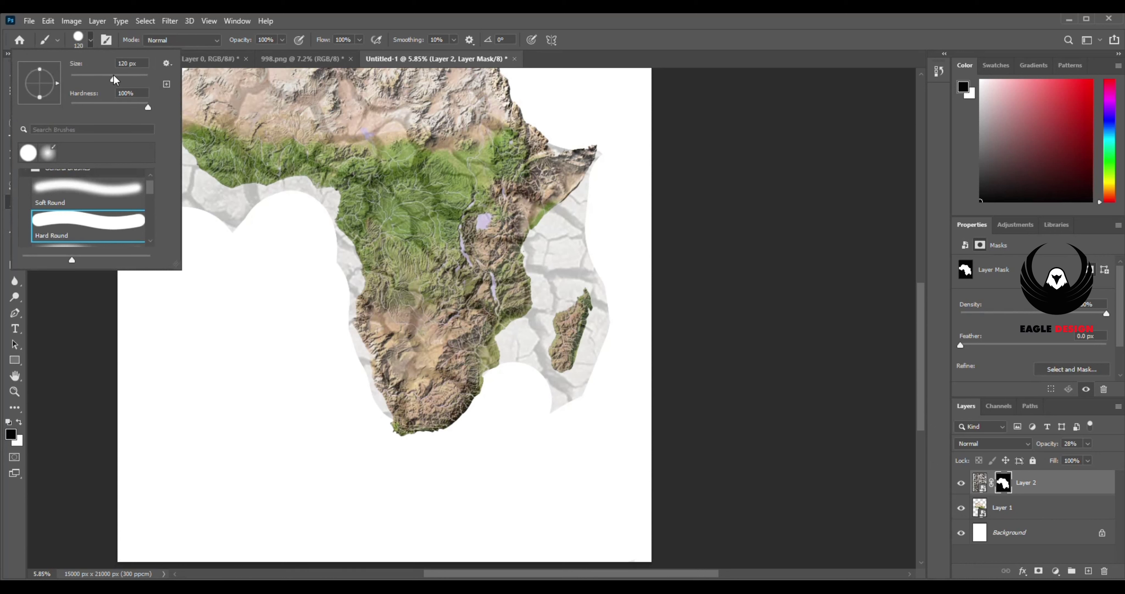
{"action": "key", "text": "Return"}
{"action": "left_click_drag", "start_coordinate": [575, 225], "coordinate": [593, 196]}
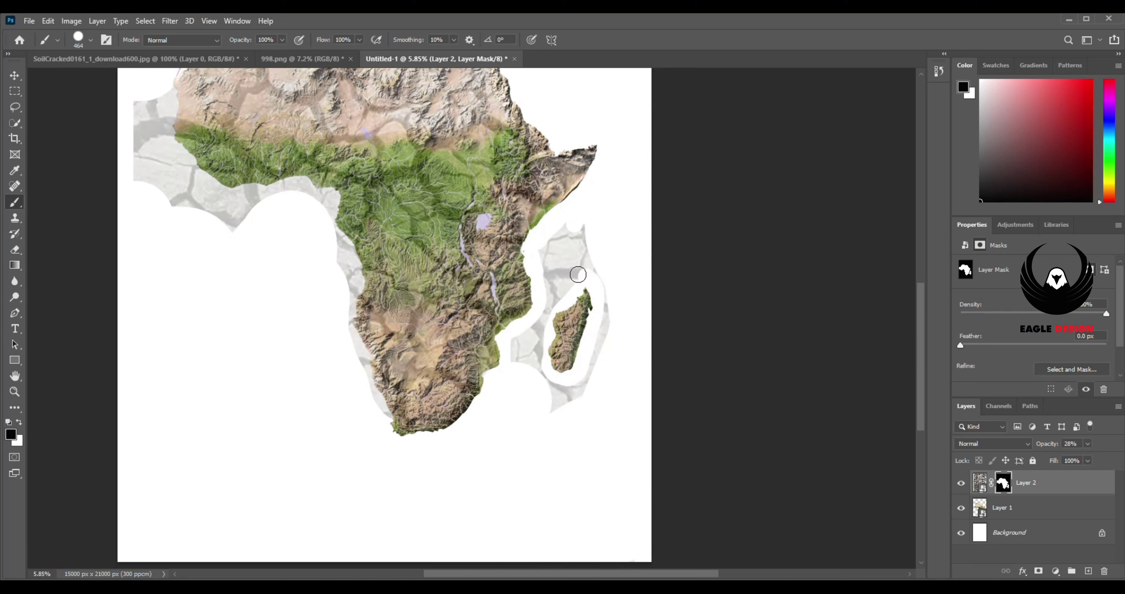
{"action": "left_click_drag", "start_coordinate": [584, 274], "coordinate": [584, 233]}
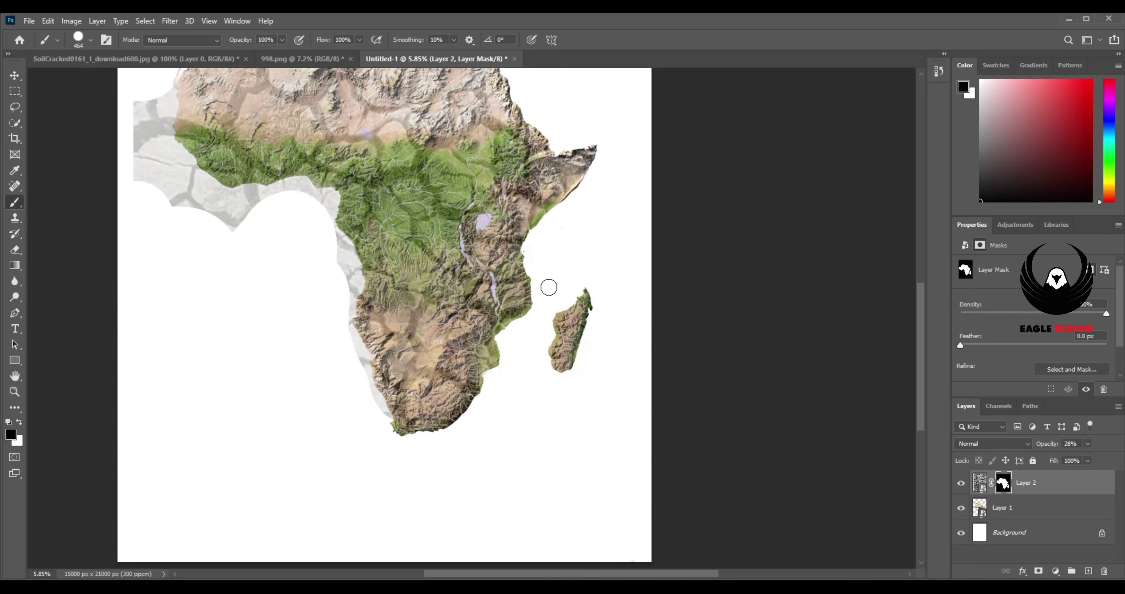
- Mask the grey texture along the west coast and the Gulf of Guinea
{"action": "scroll", "coordinate": [322, 322], "scroll_direction": "up", "scroll_amount": 2}
{"action": "scroll", "coordinate": [322, 322], "scroll_direction": "up", "scroll_amount": 2}
{"action": "mouse_move", "coordinate": [321, 289]}
{"action": "left_mouse_down"}
{"action": "mouse_move", "coordinate": [371, 351]}
{"action": "mouse_move", "coordinate": [409, 464]}
{"action": "left_mouse_up"}
{"action": "mouse_move", "coordinate": [305, 107]}
{"action": "left_mouse_down"}
{"action": "mouse_move", "coordinate": [376, 244]}
{"action": "mouse_move", "coordinate": [422, 381]}
{"action": "mouse_move", "coordinate": [414, 464]}
{"action": "left_mouse_up"}
{"action": "mouse_move", "coordinate": [318, 218]}
{"action": "left_mouse_down"}
{"action": "mouse_move", "coordinate": [480, 336]}
{"action": "mouse_move", "coordinate": [491, 273]}
{"action": "mouse_move", "coordinate": [218, 245]}
{"action": "mouse_move", "coordinate": [427, 279]}
{"action": "left_mouse_up"}
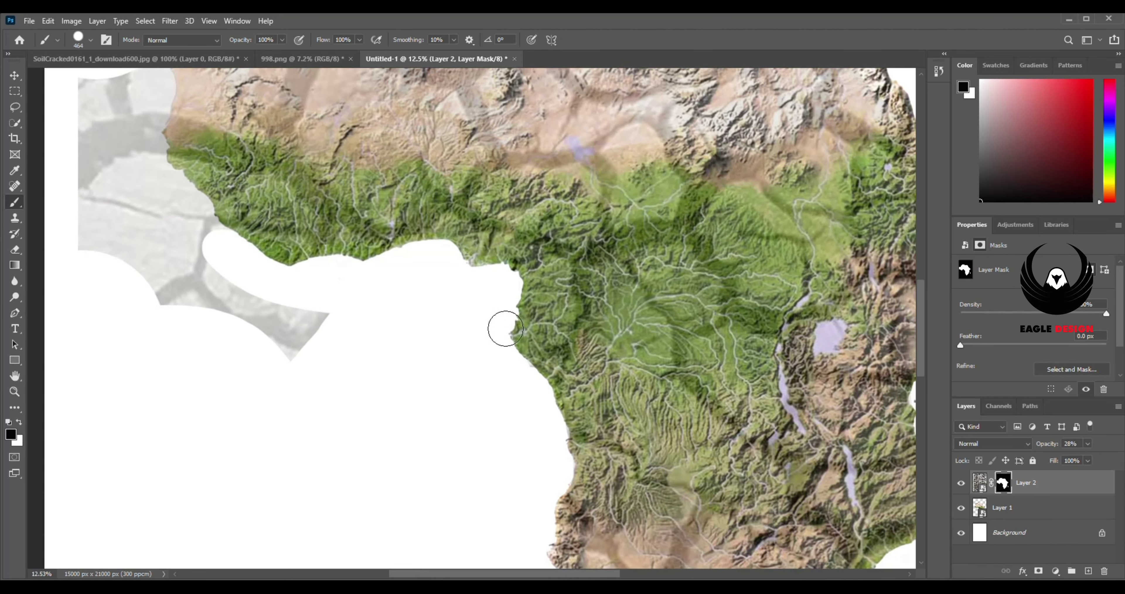
{"action": "mouse_move", "coordinate": [331, 302]}
{"action": "left_mouse_down"}
{"action": "mouse_move", "coordinate": [558, 381]}
{"action": "mouse_move", "coordinate": [527, 402]}
{"action": "mouse_move", "coordinate": [361, 350]}
{"action": "mouse_move", "coordinate": [346, 126]}
{"action": "mouse_move", "coordinate": [384, 178]}
{"action": "mouse_move", "coordinate": [419, 268]}
{"action": "mouse_move", "coordinate": [365, 384]}
{"action": "mouse_move", "coordinate": [372, 218]}
{"action": "mouse_move", "coordinate": [312, 331]}
{"action": "left_mouse_up"}
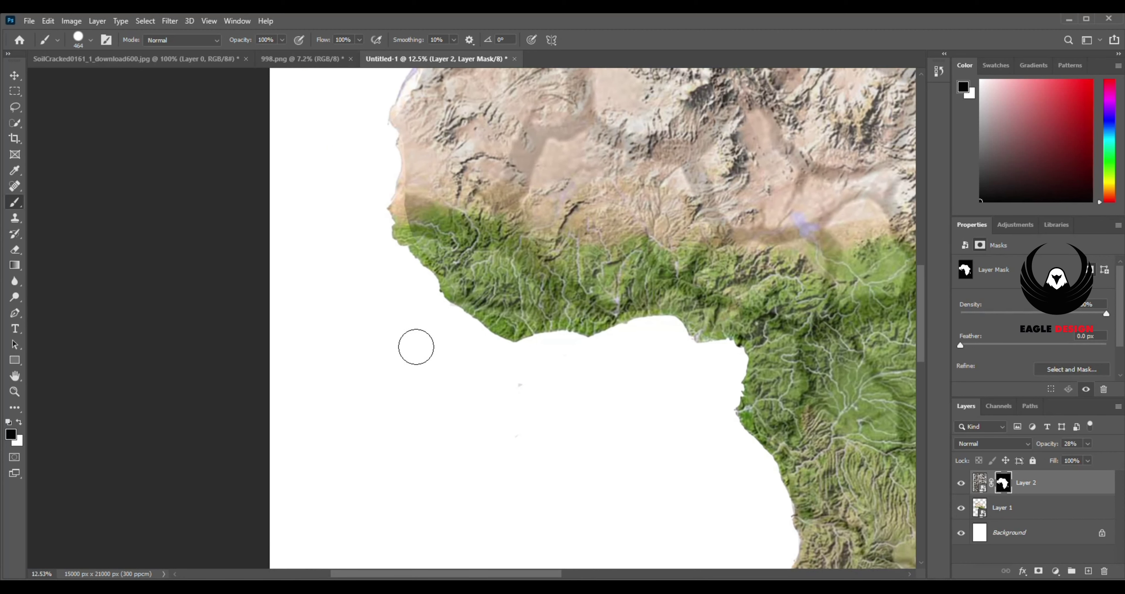
- Bring southern Africa into view and switch the foreground to white
{"action": "scroll", "coordinate": [518, 387], "scroll_direction": "up", "scroll_amount": 2}
{"action": "scroll", "coordinate": [404, 334], "scroll_direction": "up", "scroll_amount": 2}
{"action": "scroll", "coordinate": [345, 239], "scroll_direction": "down", "scroll_amount": 2}
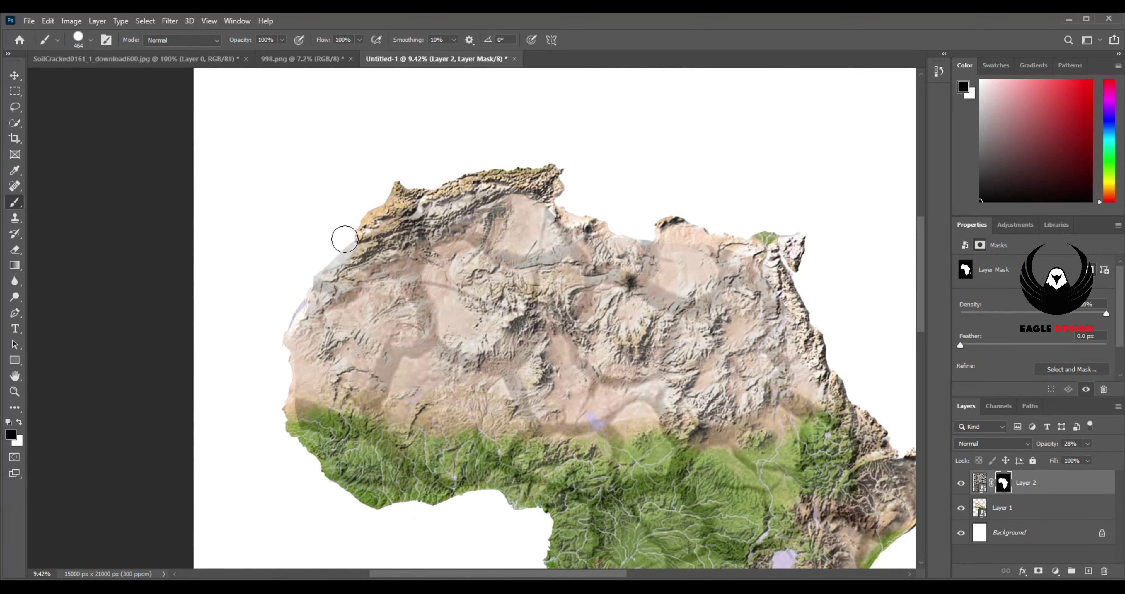
{"action": "scroll", "coordinate": [629, 399], "scroll_direction": "right", "scroll_amount": 3}
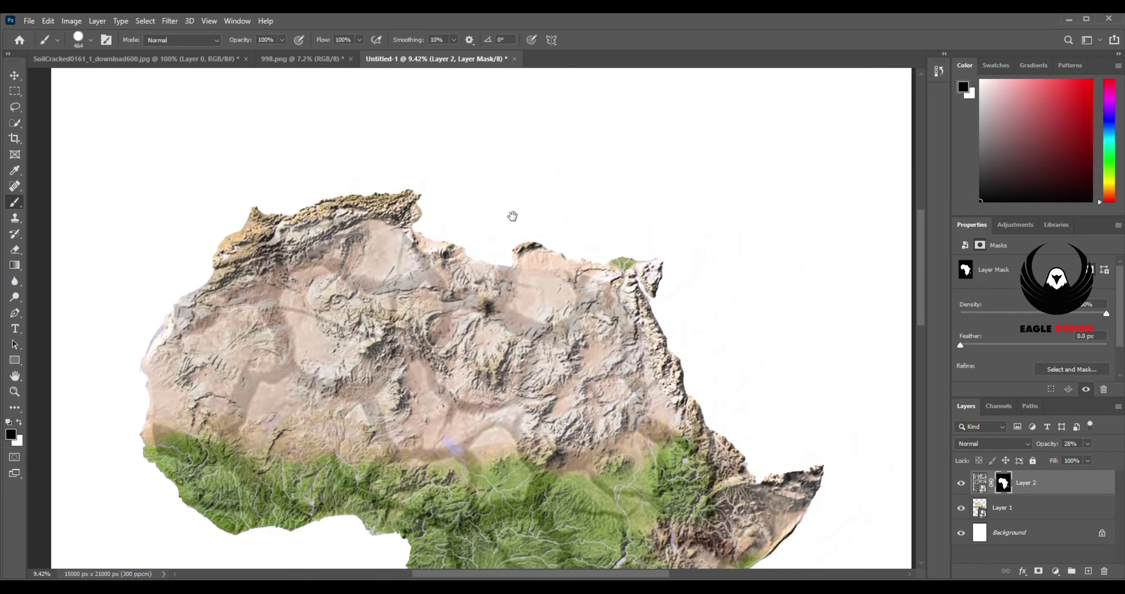
{"action": "scroll", "coordinate": [485, 268], "scroll_direction": "down", "scroll_amount": 1}
{"action": "scroll", "coordinate": [485, 268], "scroll_direction": "down", "scroll_amount": 3}
{"action": "scroll", "coordinate": [485, 269], "scroll_direction": "right", "scroll_amount": 2}
{"action": "scroll", "coordinate": [611, 257], "scroll_direction": "down", "scroll_amount": 2}
{"action": "scroll", "coordinate": [648, 189], "scroll_direction": "right", "scroll_amount": 1}
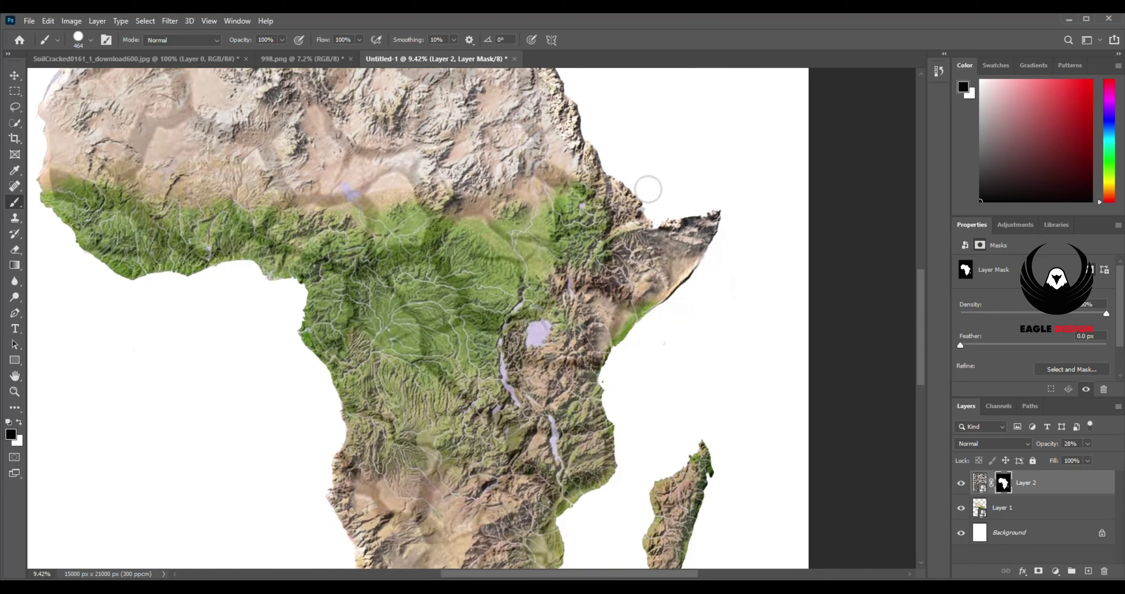
{"action": "left_click_drag", "start_coordinate": [582, 382], "coordinate": [591, 217]}
{"action": "scroll", "coordinate": [563, 363], "scroll_direction": "down", "scroll_amount": 2}
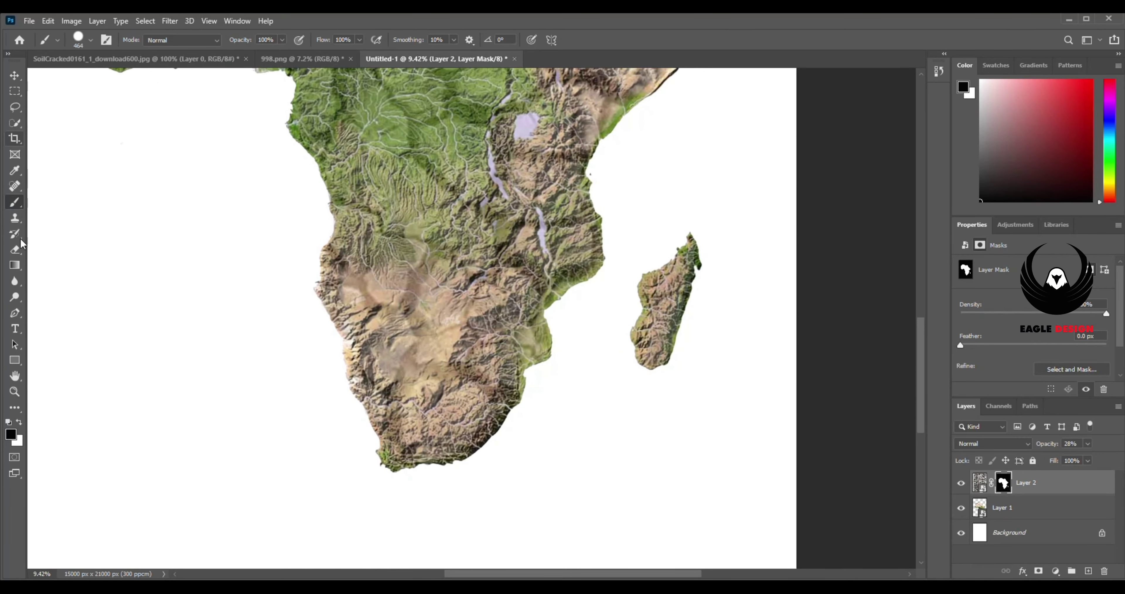
{"action": "left_click", "coordinate": [19, 421]}
{"action": "scroll", "coordinate": [384, 462], "scroll_direction": "up", "scroll_amount": 3}
- Choose the Soft Round Pressure Size brush at about 50% hardness
{"action": "scroll", "coordinate": [385, 462], "scroll_direction": "up", "scroll_amount": 3}
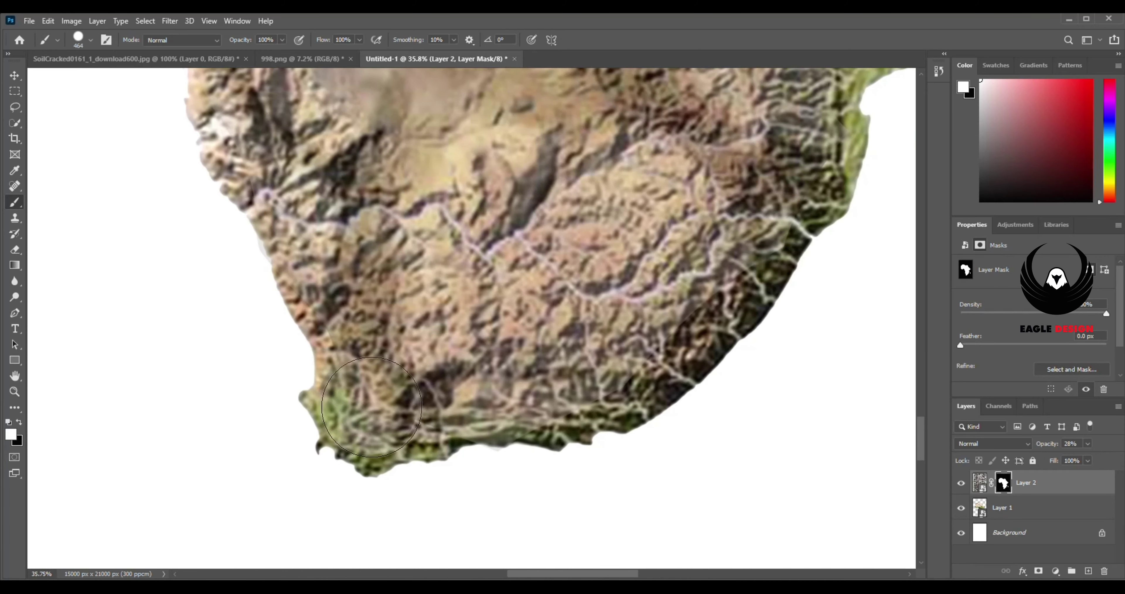
{"action": "left_click", "coordinate": [91, 40]}
{"action": "scroll", "coordinate": [77, 202], "scroll_direction": "down", "scroll_amount": 1}
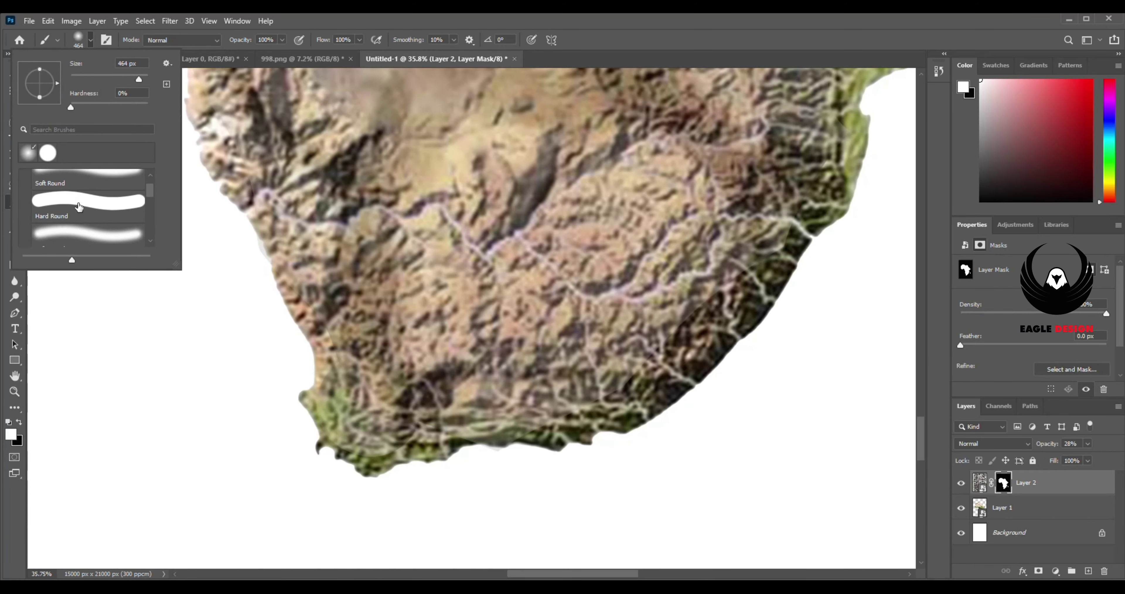
{"action": "left_click", "coordinate": [79, 233]}
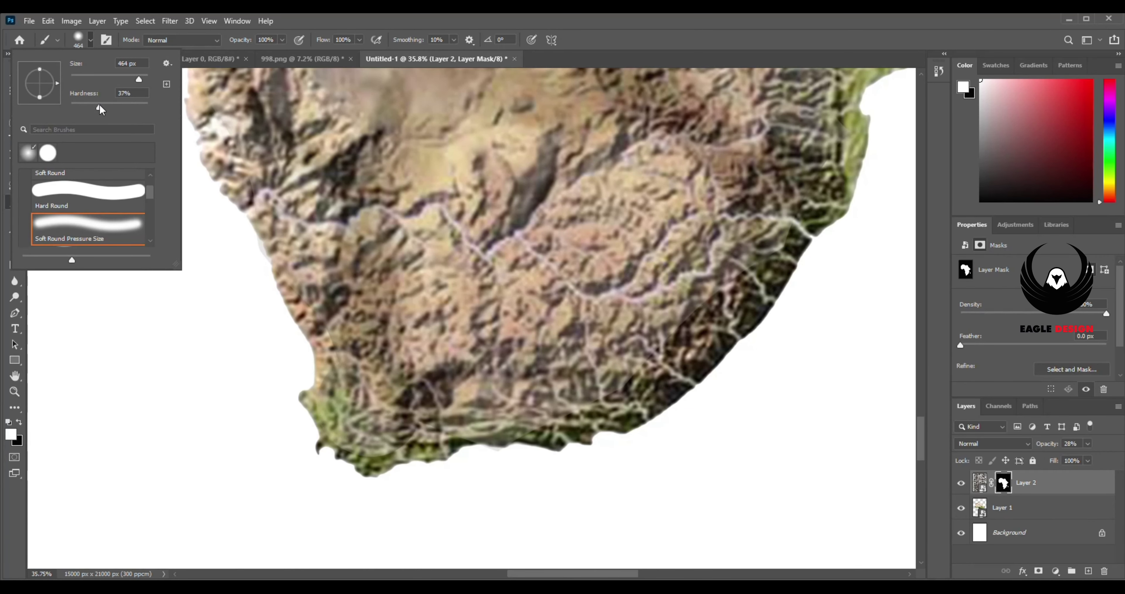
{"action": "key", "text": "Return"}
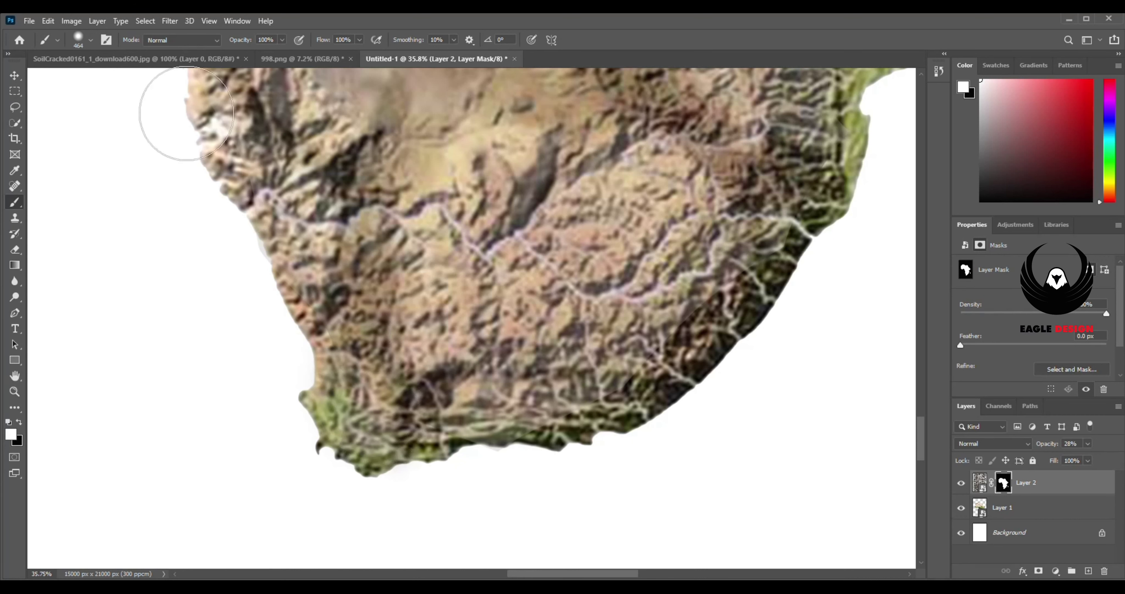
{"action": "left_click", "coordinate": [79, 46]}
{"action": "key", "text": "Return"}
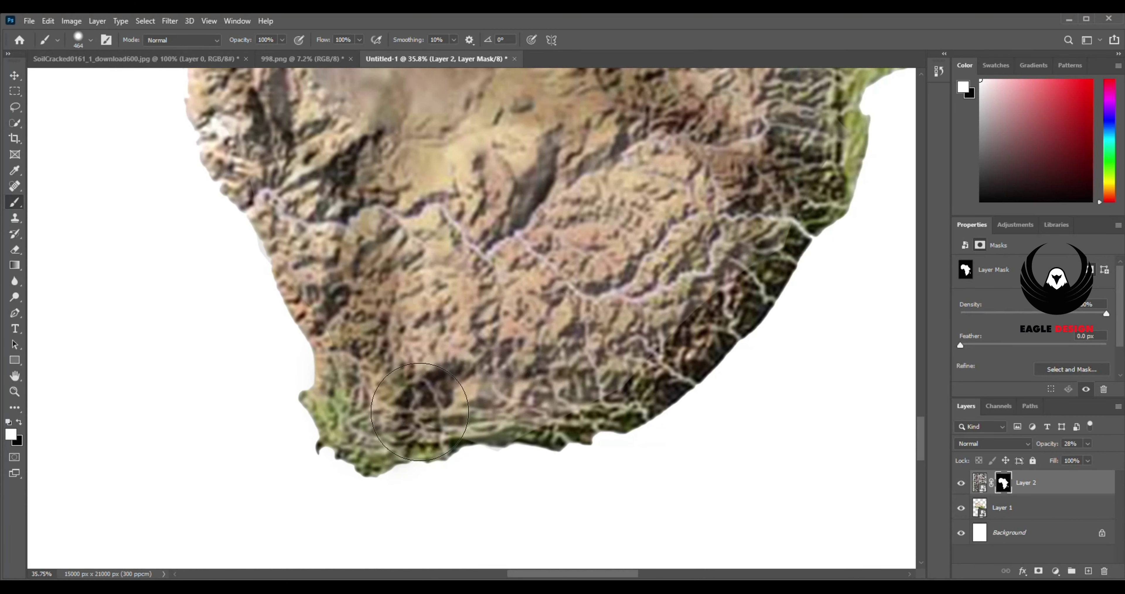
- Paint the mask along the southern and eastern coastline, toggling between black and white
{"action": "mouse_move", "coordinate": [585, 362]}
{"action": "left_mouse_down"}
{"action": "mouse_move", "coordinate": [354, 402]}
{"action": "mouse_move", "coordinate": [472, 349]}
{"action": "mouse_move", "coordinate": [551, 244]}
{"action": "mouse_move", "coordinate": [484, 342]}
{"action": "left_mouse_up"}
{"action": "scroll", "coordinate": [527, 376], "scroll_direction": "up", "scroll_amount": 1}
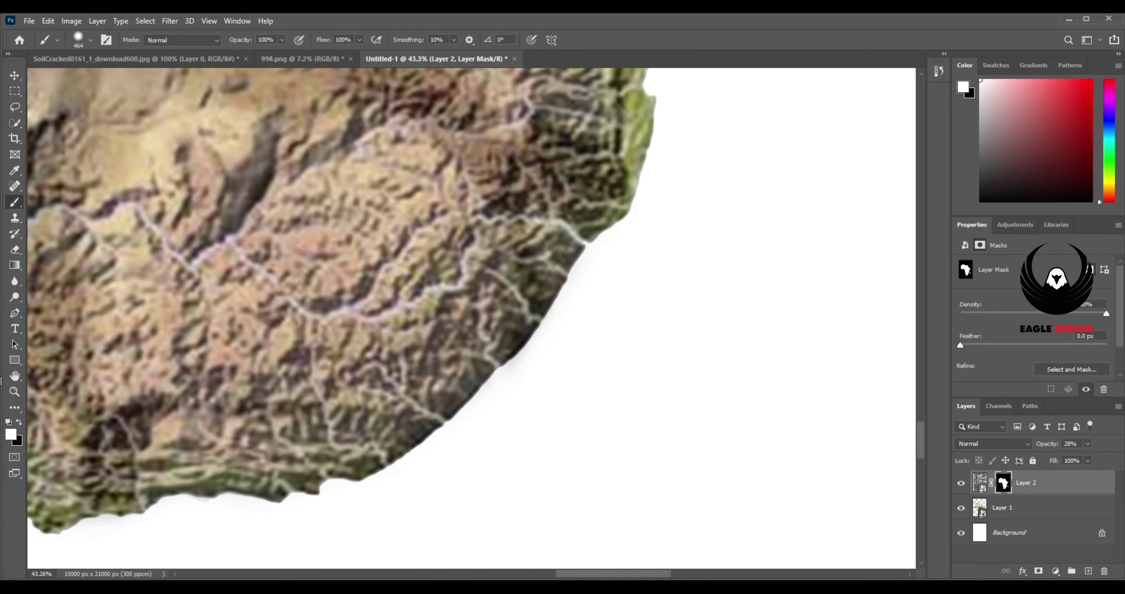
{"action": "left_click", "coordinate": [20, 422]}
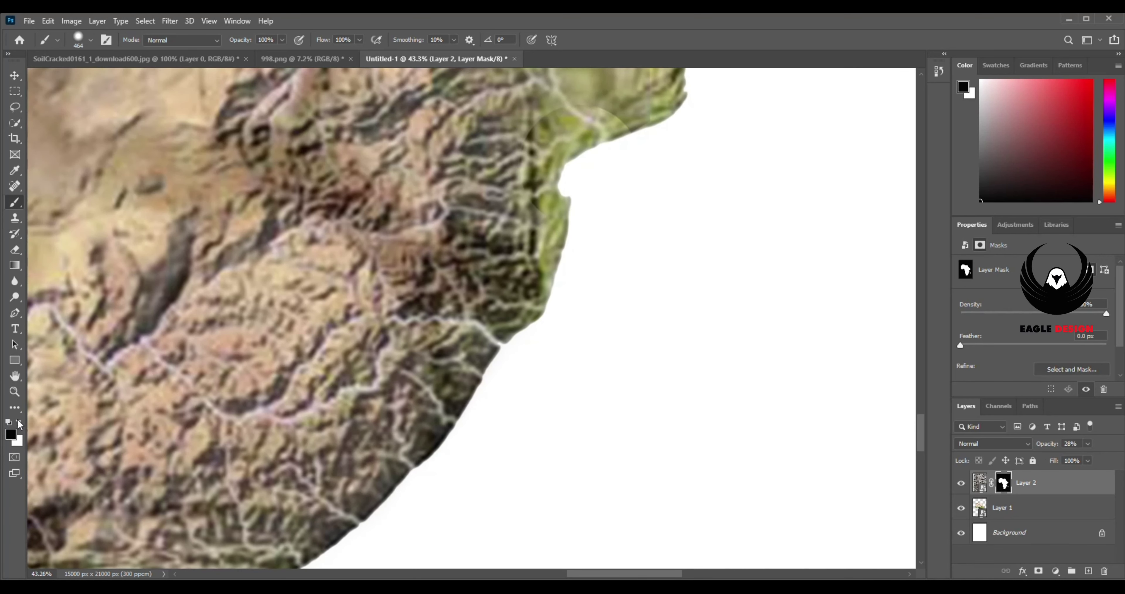
{"action": "left_click", "coordinate": [20, 422]}
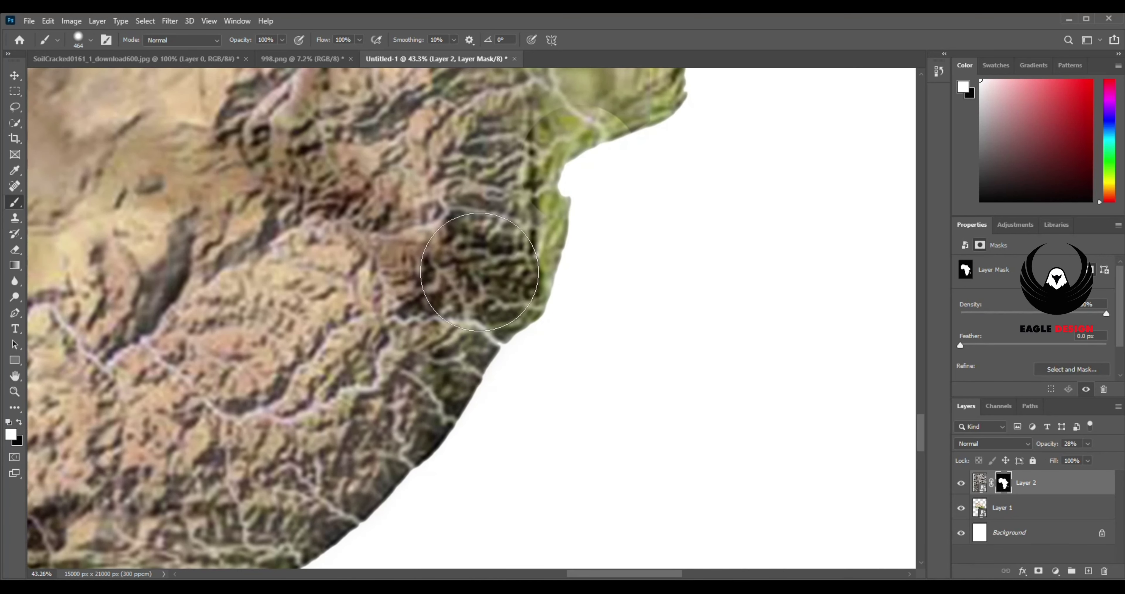
{"action": "left_click_drag", "start_coordinate": [475, 232], "coordinate": [365, 349]}
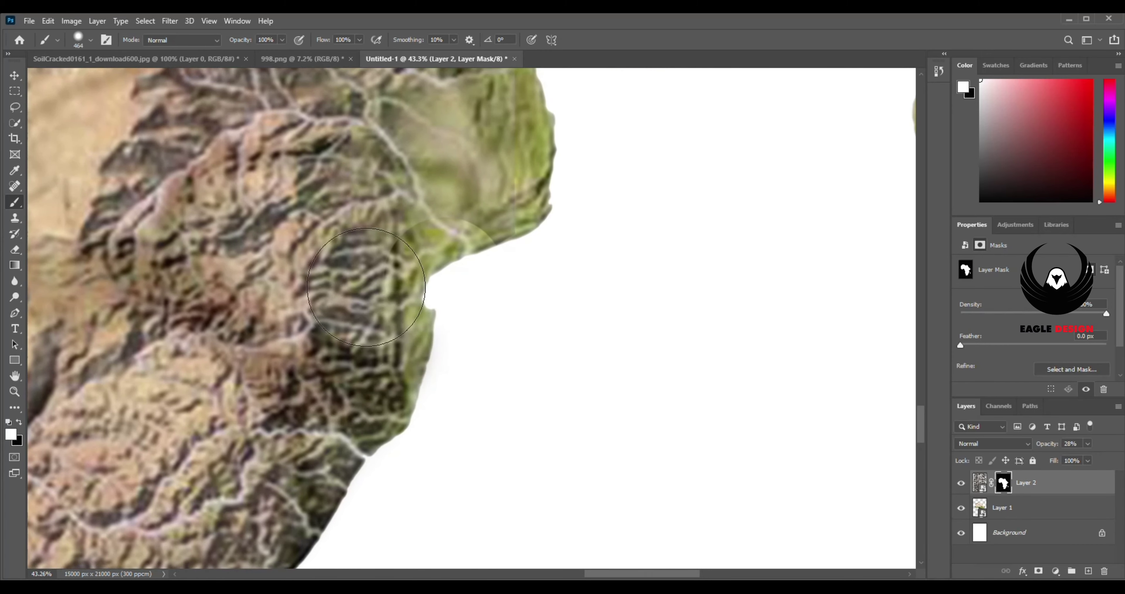
{"action": "left_click_drag", "start_coordinate": [430, 206], "coordinate": [395, 337]}
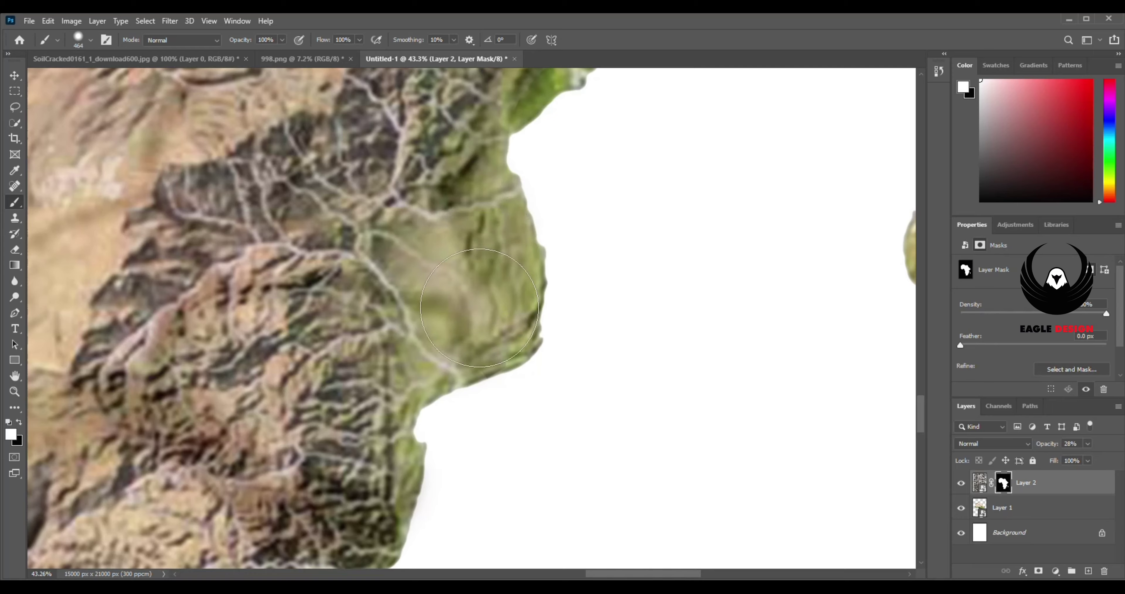
{"action": "left_click_drag", "start_coordinate": [436, 247], "coordinate": [384, 323]}
{"action": "left_click_drag", "start_coordinate": [470, 192], "coordinate": [375, 378]}
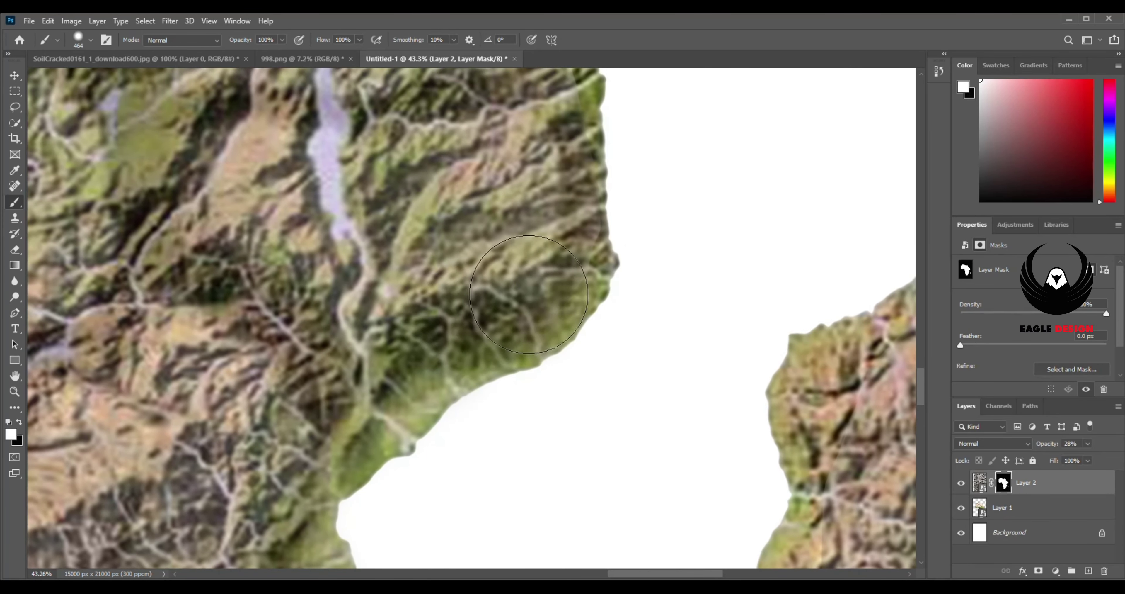
{"action": "left_click_drag", "start_coordinate": [542, 271], "coordinate": [441, 412]}
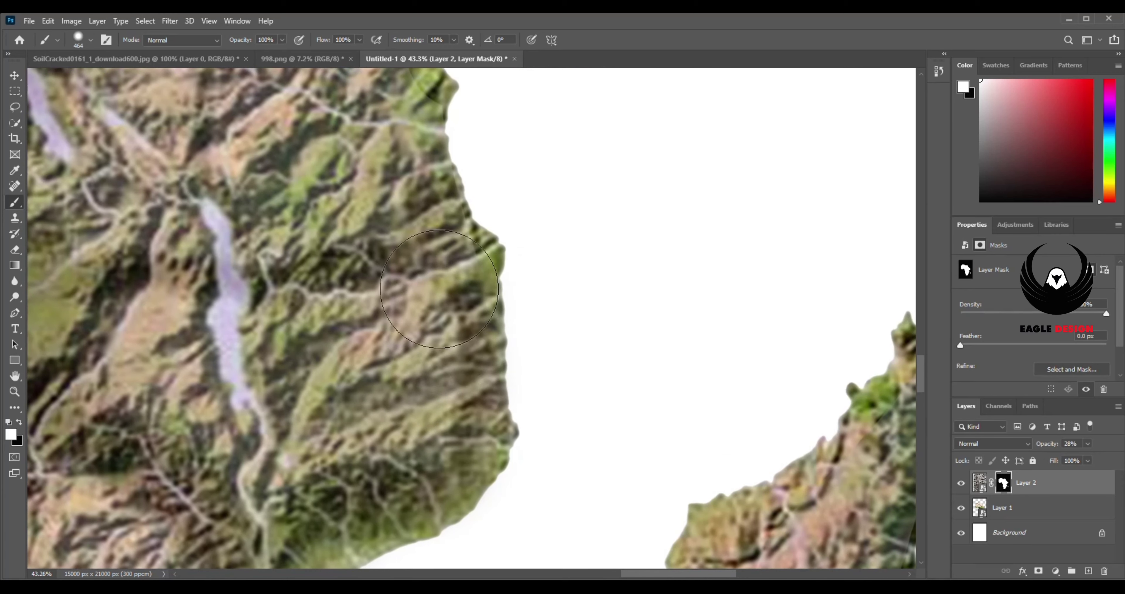
{"action": "scroll", "coordinate": [439, 288], "scroll_direction": "up", "scroll_amount": 1}
{"action": "scroll", "coordinate": [461, 349], "scroll_direction": "up", "scroll_amount": 1}
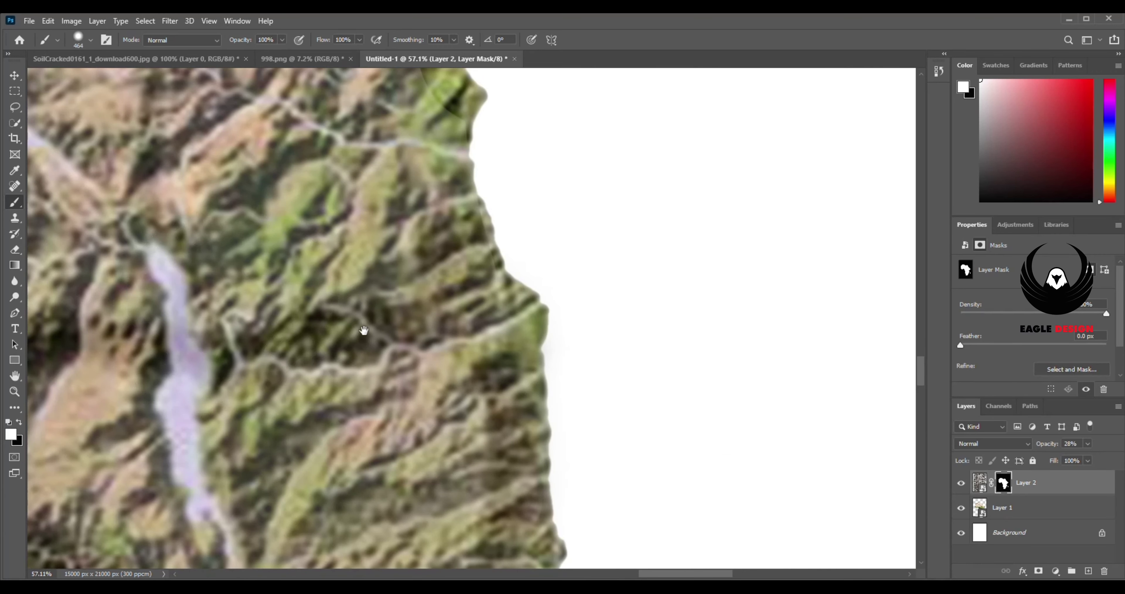
- Restore texture over the coastal terrain in white and clear grey residue along the coast edge in black
{"action": "left_click_drag", "start_coordinate": [352, 321], "coordinate": [389, 381]}
{"action": "left_click_drag", "start_coordinate": [404, 275], "coordinate": [441, 464]}
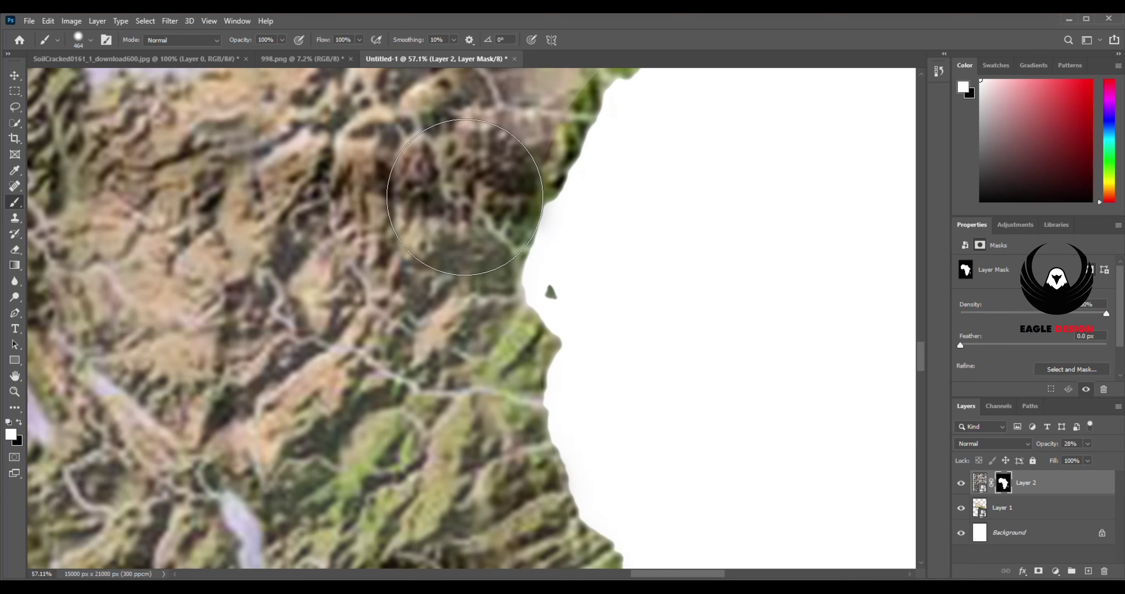
{"action": "left_click_drag", "start_coordinate": [457, 195], "coordinate": [369, 371]}
{"action": "key", "text": "x"}
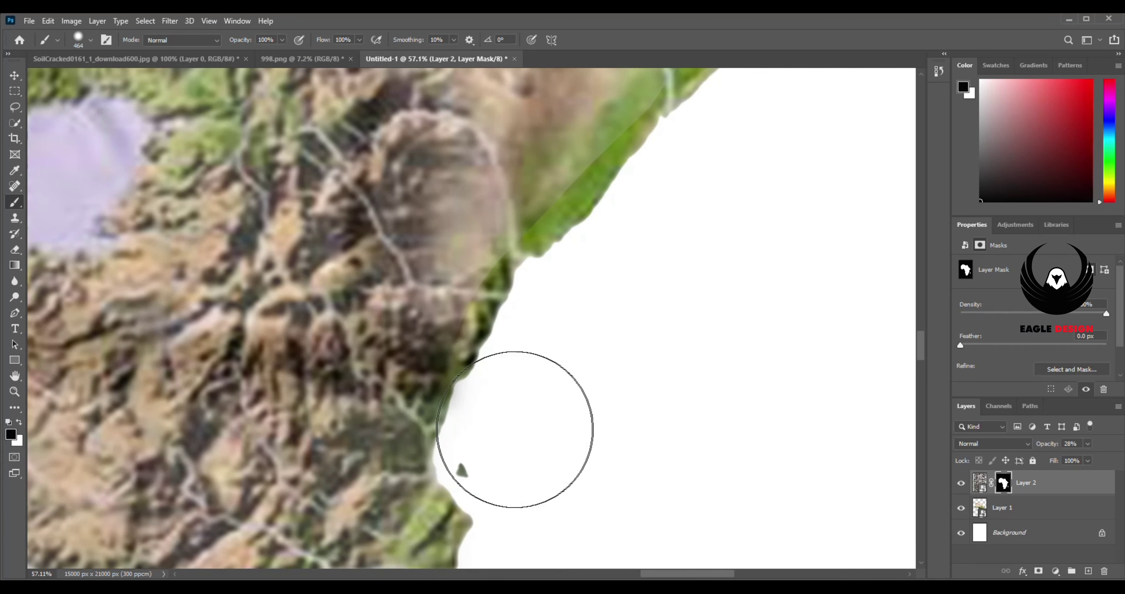
{"action": "left_click", "coordinate": [19, 420]}
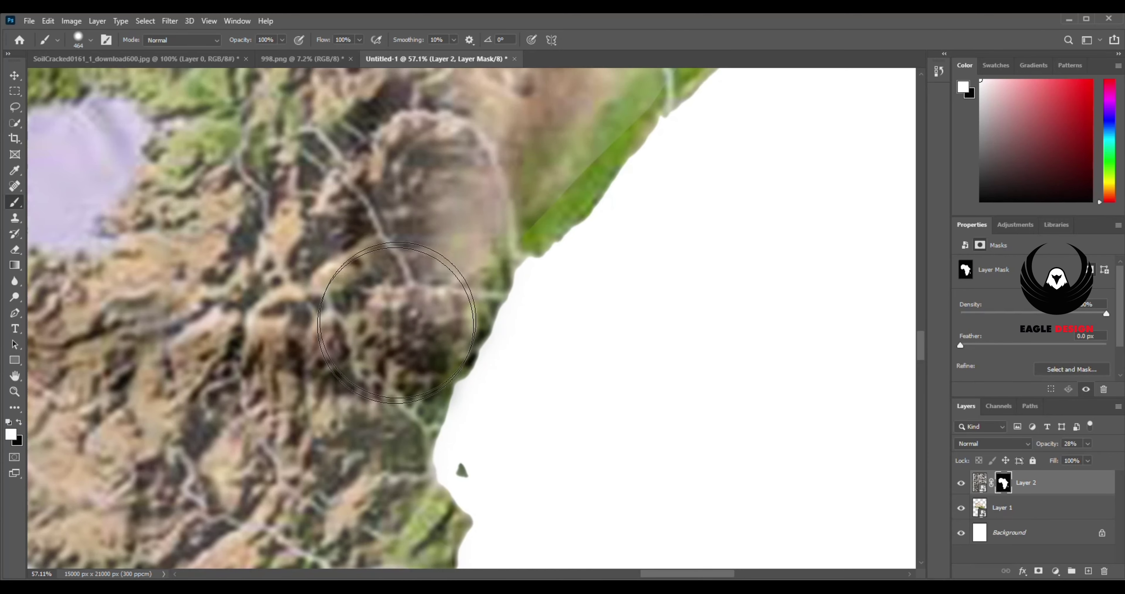
{"action": "left_click_drag", "start_coordinate": [395, 328], "coordinate": [330, 444]}
{"action": "mouse_move", "coordinate": [339, 351]}
{"action": "left_mouse_down"}
{"action": "mouse_move", "coordinate": [439, 263]}
{"action": "mouse_move", "coordinate": [396, 327]}
{"action": "mouse_move", "coordinate": [271, 432]}
{"action": "mouse_move", "coordinate": [477, 281]}
{"action": "mouse_move", "coordinate": [590, 157]}
{"action": "mouse_move", "coordinate": [415, 326]}
{"action": "left_mouse_up"}
{"action": "left_click_drag", "start_coordinate": [465, 258], "coordinate": [280, 447]}
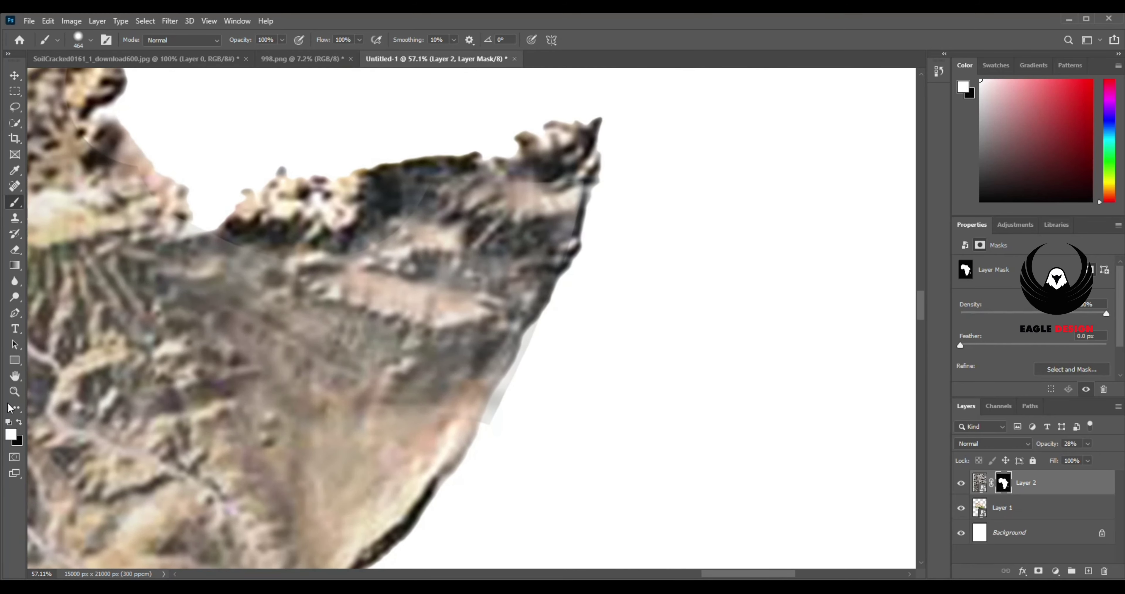
{"action": "key", "text": "x"}
{"action": "left_click_drag", "start_coordinate": [490, 452], "coordinate": [575, 386]}
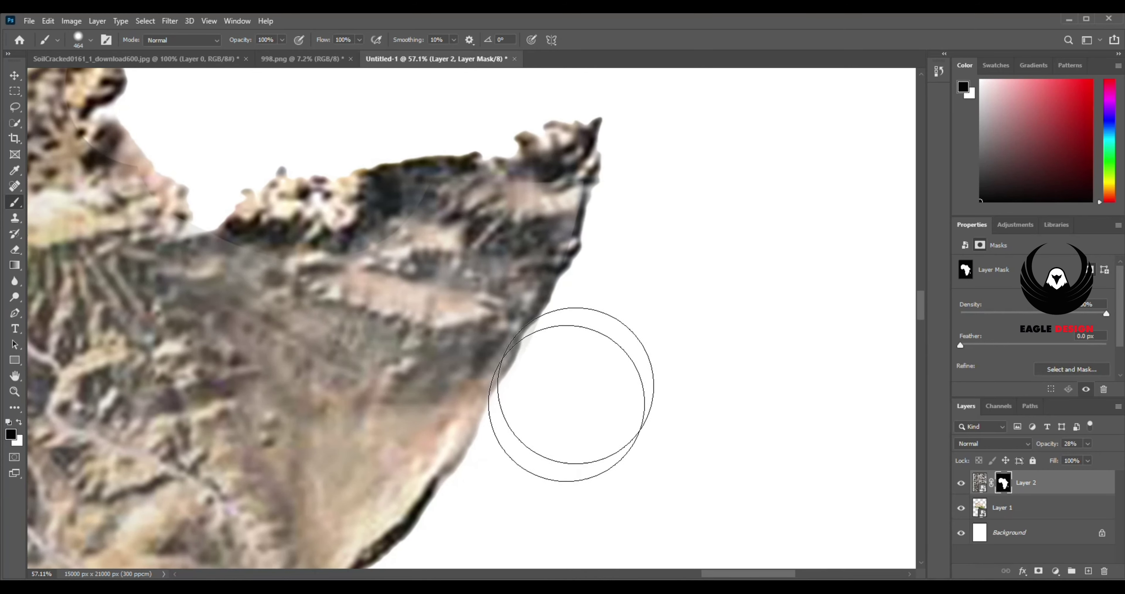
{"action": "key", "text": "x"}
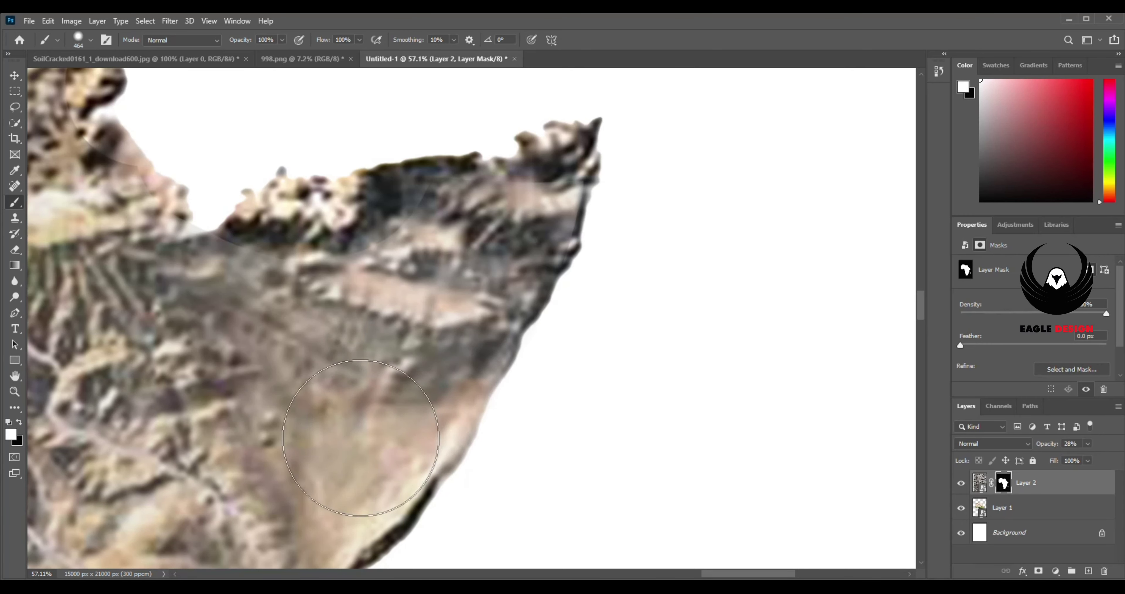
- Set the brush to 149 px and blend the seam along the horn's northern edge
{"action": "left_click_drag", "start_coordinate": [348, 422], "coordinate": [367, 372]}
{"action": "left_click_drag", "start_coordinate": [380, 331], "coordinate": [294, 452]}
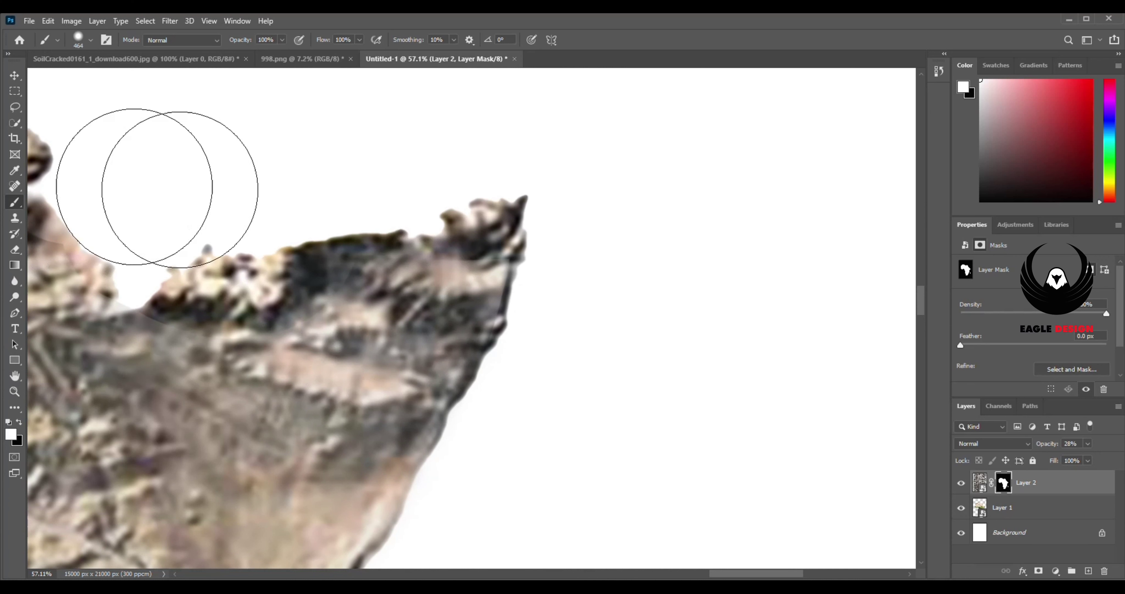
{"action": "left_click", "coordinate": [90, 40]}
{"action": "left_click_drag", "start_coordinate": [119, 48], "coordinate": [57, 48]}
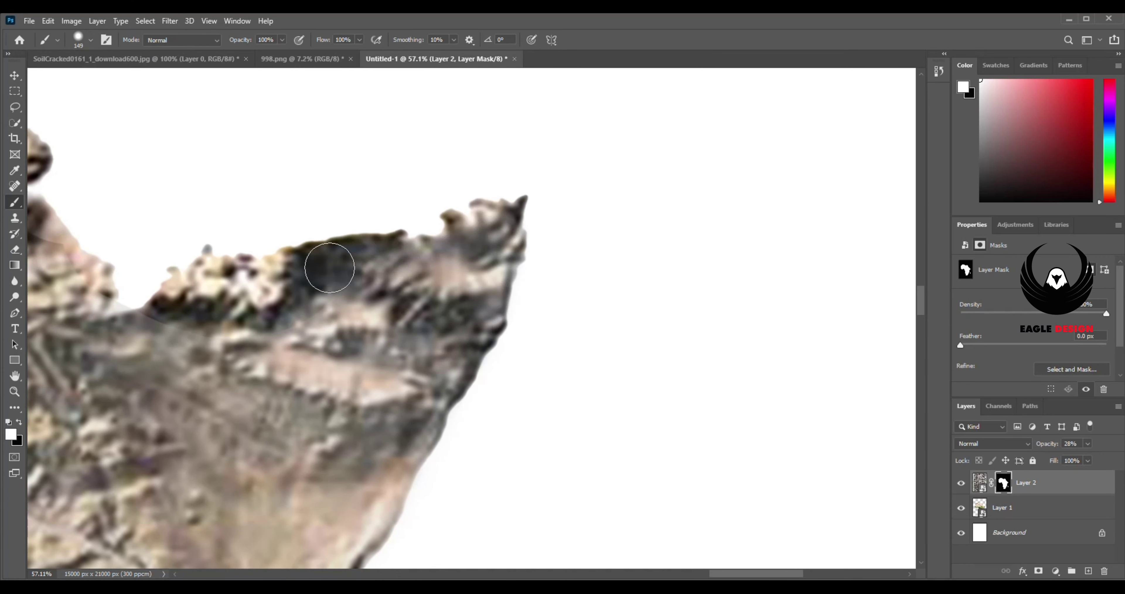
{"action": "mouse_move", "coordinate": [305, 281]}
{"action": "left_mouse_down"}
{"action": "mouse_move", "coordinate": [260, 283]}
{"action": "mouse_move", "coordinate": [179, 315]}
{"action": "left_mouse_up"}
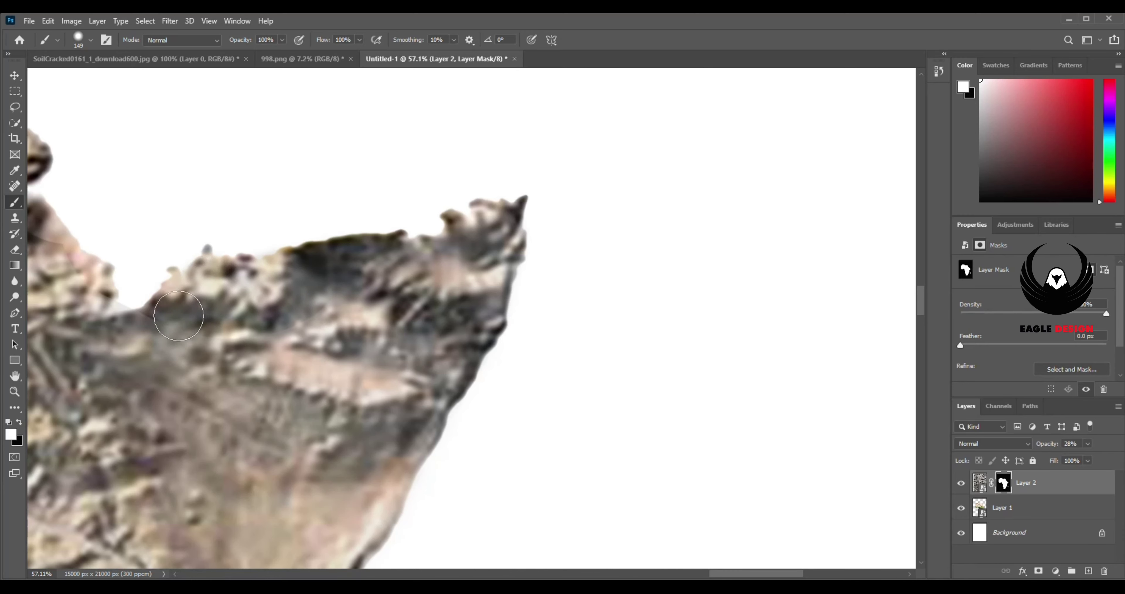
{"action": "left_click_drag", "start_coordinate": [277, 327], "coordinate": [240, 356]}
{"action": "scroll", "coordinate": [241, 356], "scroll_direction": "up", "scroll_amount": 3}
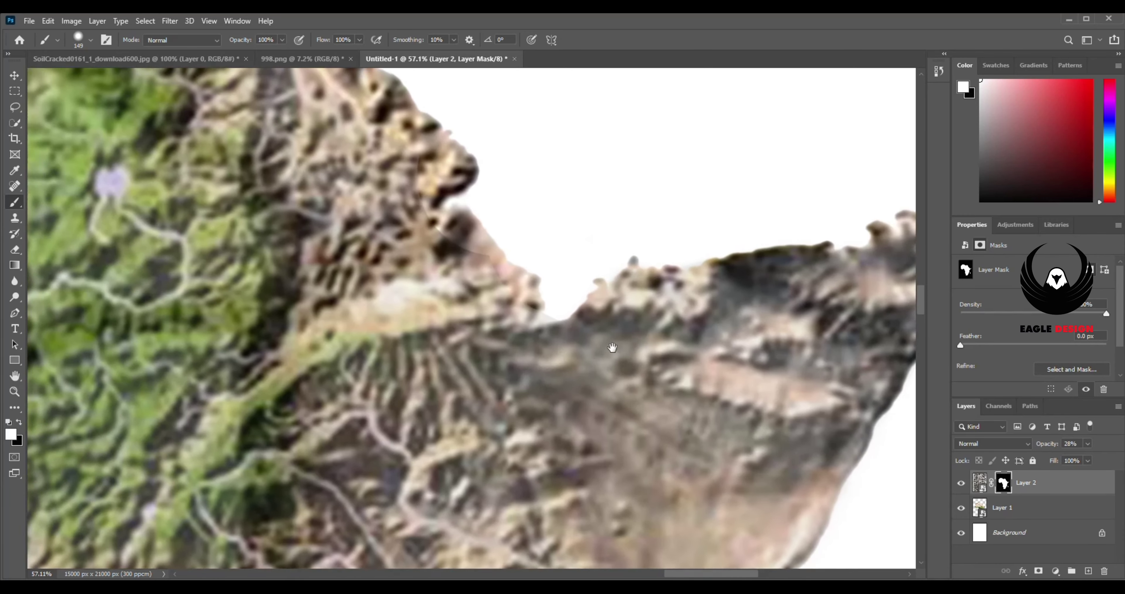
- Paint Layer 2's mask white over the coastal inlet, enlarging the brush to 480 px
{"action": "left_click_drag", "start_coordinate": [330, 301], "coordinate": [371, 332]}
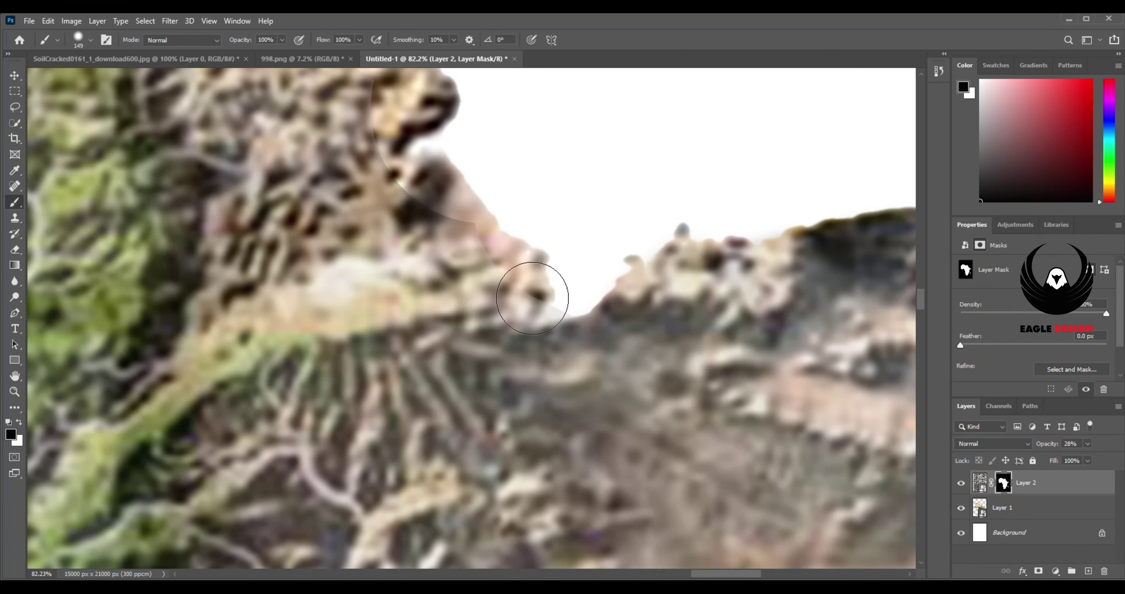
{"action": "scroll", "coordinate": [529, 298], "scroll_direction": "up", "scroll_amount": 2}
{"action": "left_click_drag", "start_coordinate": [539, 297], "coordinate": [548, 294]}
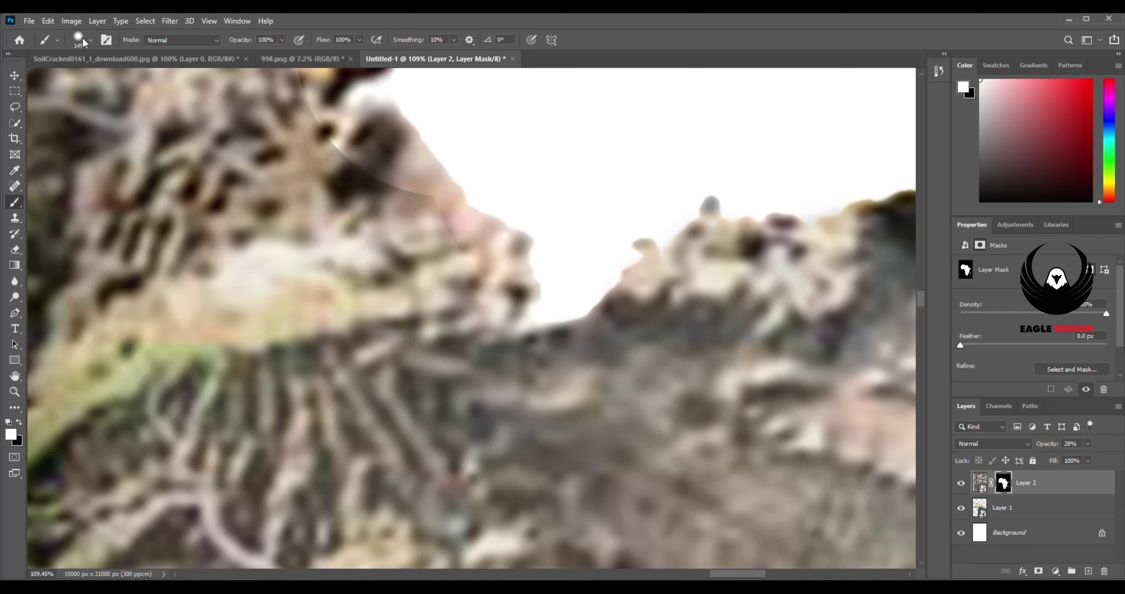
{"action": "left_click", "coordinate": [90, 40]}
{"action": "left_click_drag", "start_coordinate": [136, 77], "coordinate": [140, 78]}
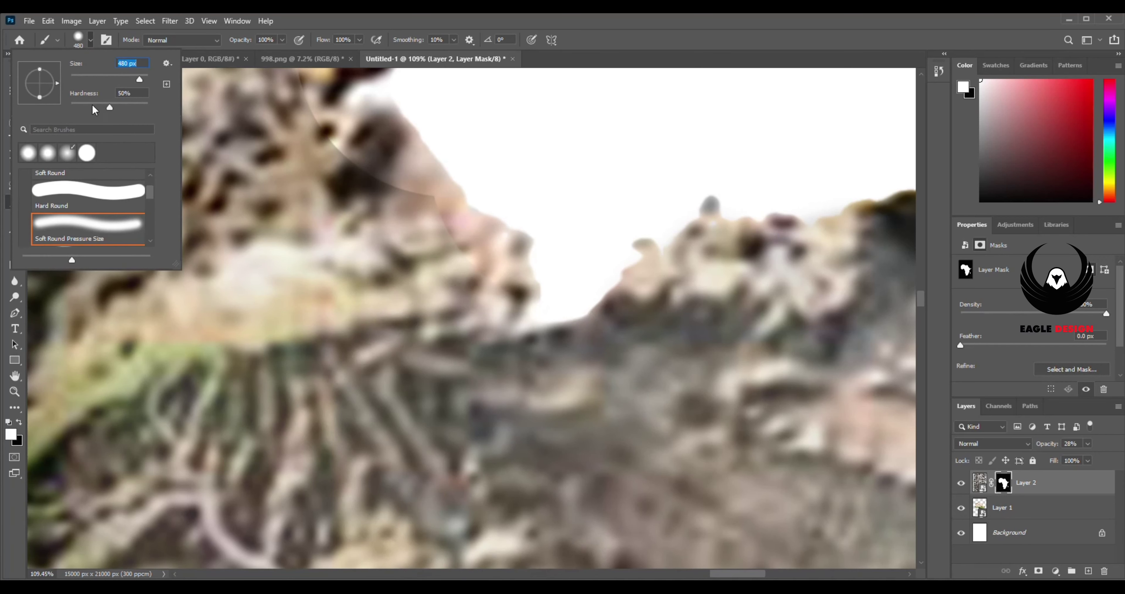
{"action": "key", "text": "Return"}
{"action": "scroll", "coordinate": [465, 371], "scroll_direction": "down", "scroll_amount": 2}
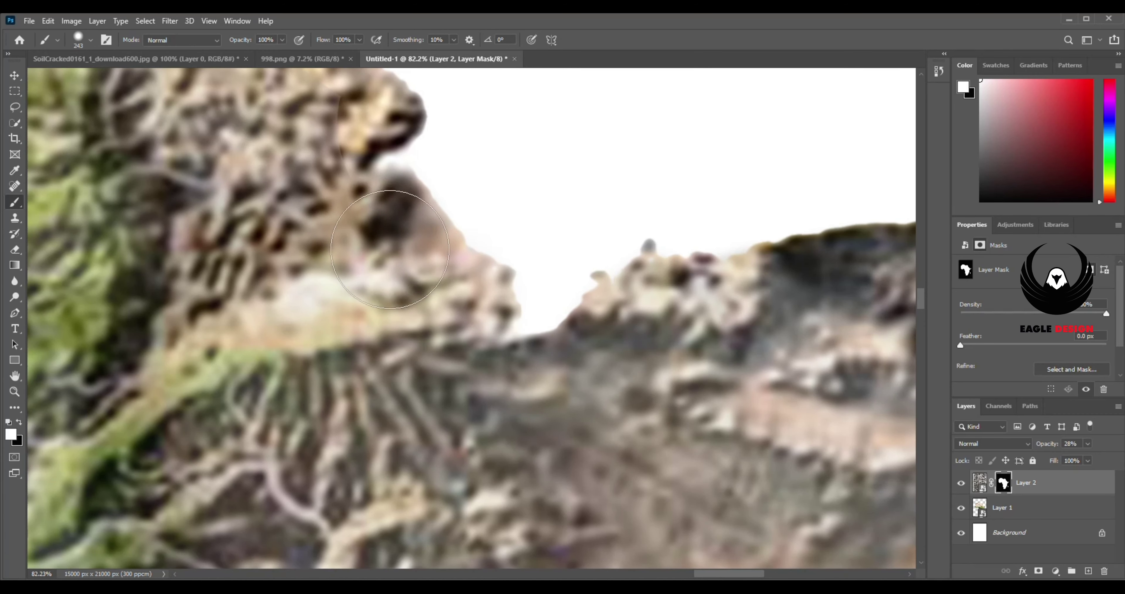
{"action": "left_click_drag", "start_coordinate": [350, 203], "coordinate": [403, 387]}
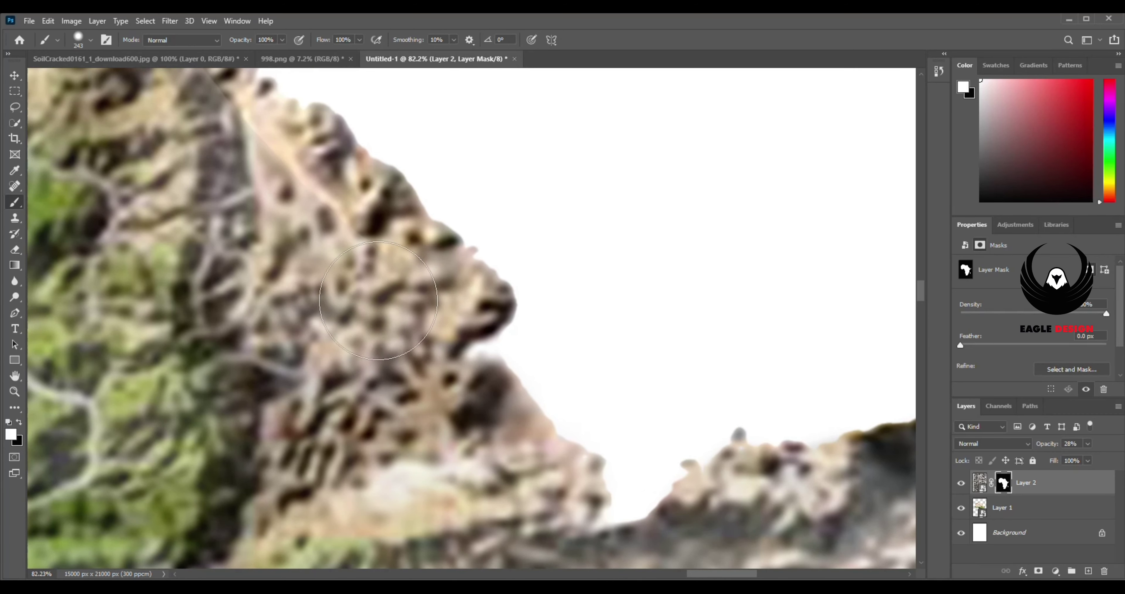
- Shrink the mask brush from 480 px to 187 px, then about 108 px
{"action": "left_click", "coordinate": [78, 39]}
{"action": "left_click_drag", "start_coordinate": [144, 51], "coordinate": [132, 52]}
{"action": "key", "text": "Return"}
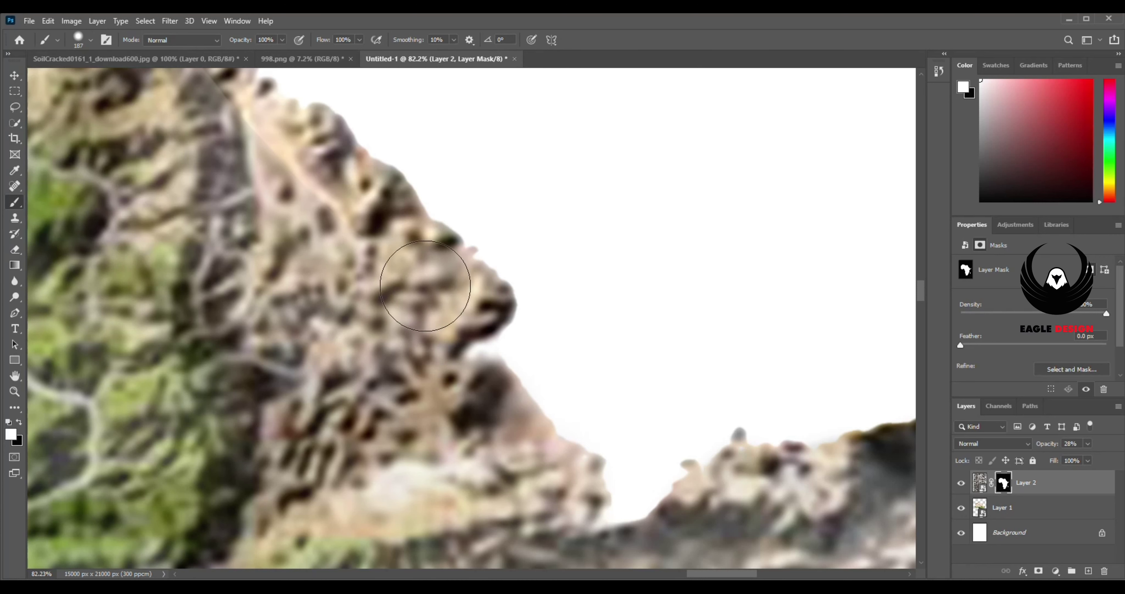
{"action": "left_click", "coordinate": [79, 38]}
{"action": "key", "text": "Return"}
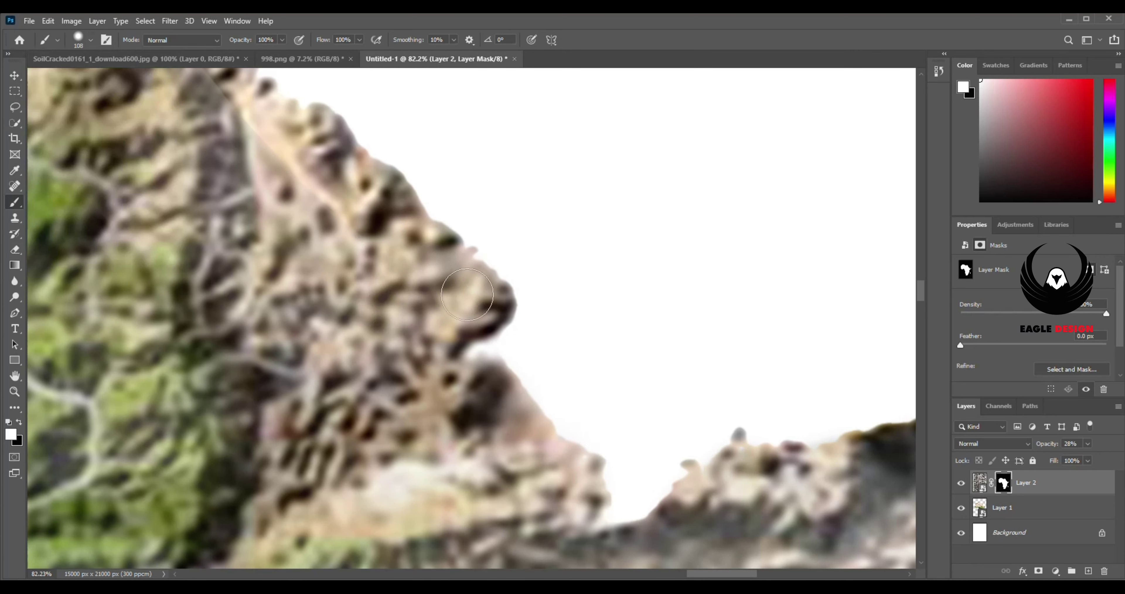
{"action": "left_click", "coordinate": [78, 39]}
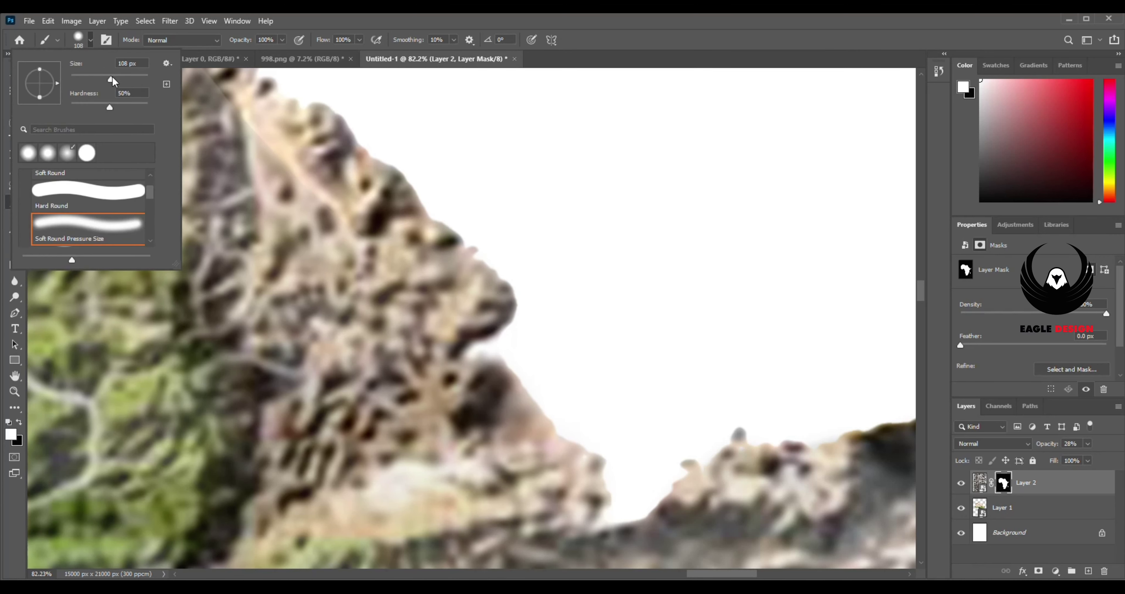
{"action": "key", "text": "Return"}
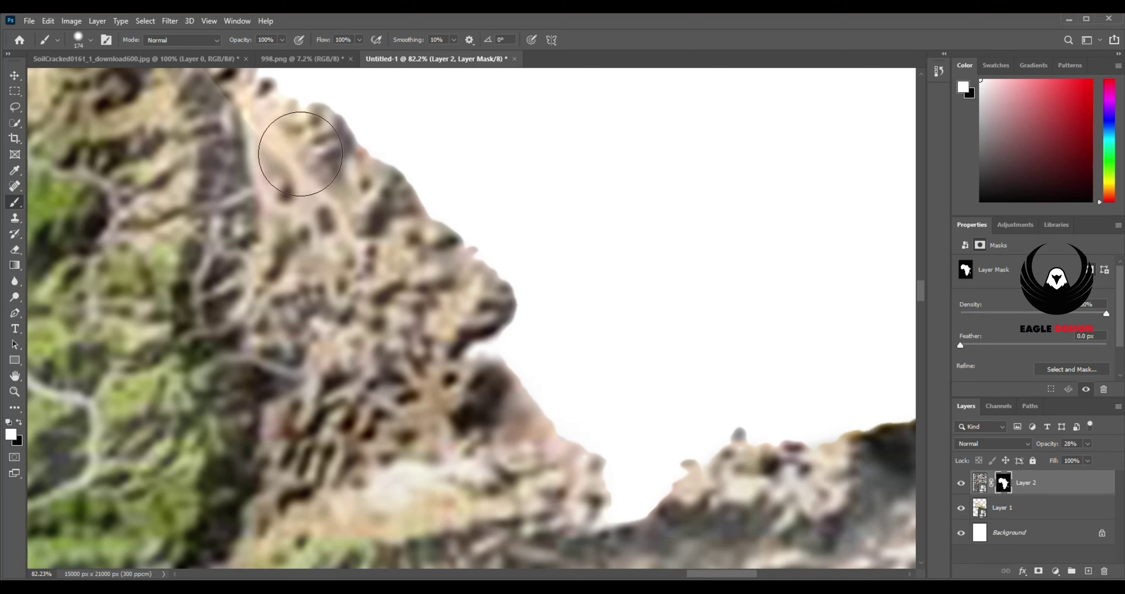
- Paint away the diagonal seam across the rock texture along the upper coastline
{"action": "left_click_drag", "start_coordinate": [296, 151], "coordinate": [508, 384]}
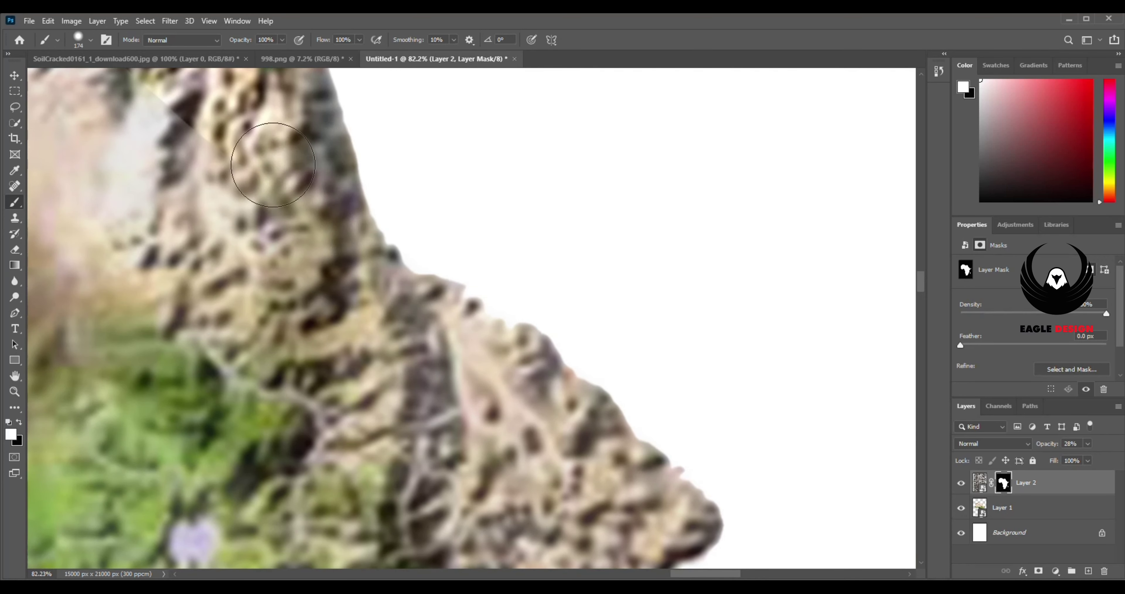
{"action": "left_click_drag", "start_coordinate": [276, 126], "coordinate": [393, 280]}
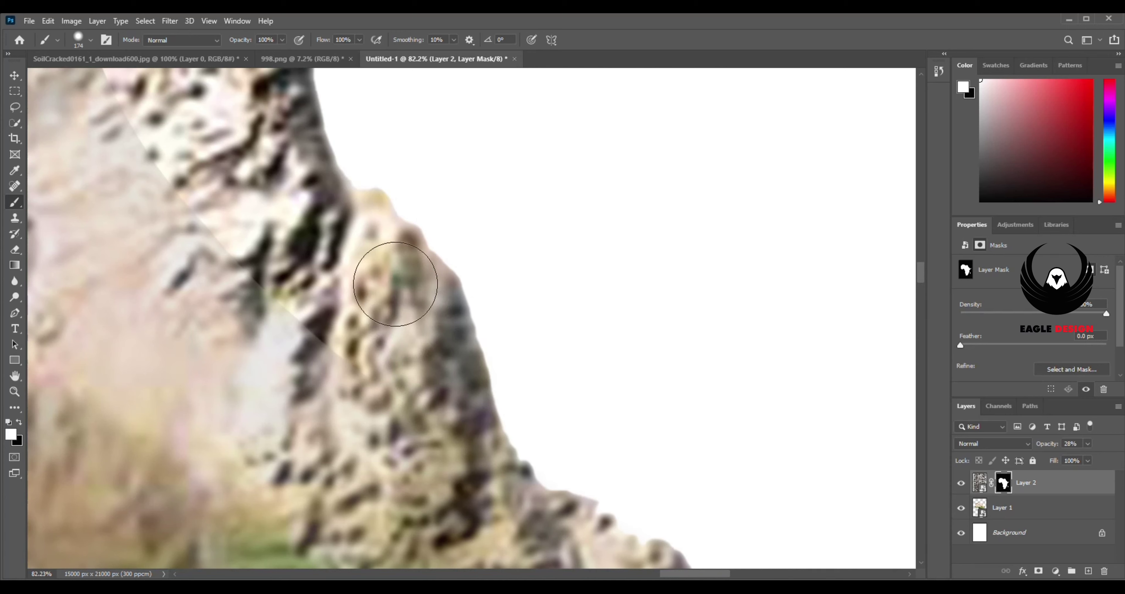
{"action": "left_click_drag", "start_coordinate": [369, 338], "coordinate": [456, 506]}
{"action": "left_click_drag", "start_coordinate": [332, 370], "coordinate": [390, 142]}
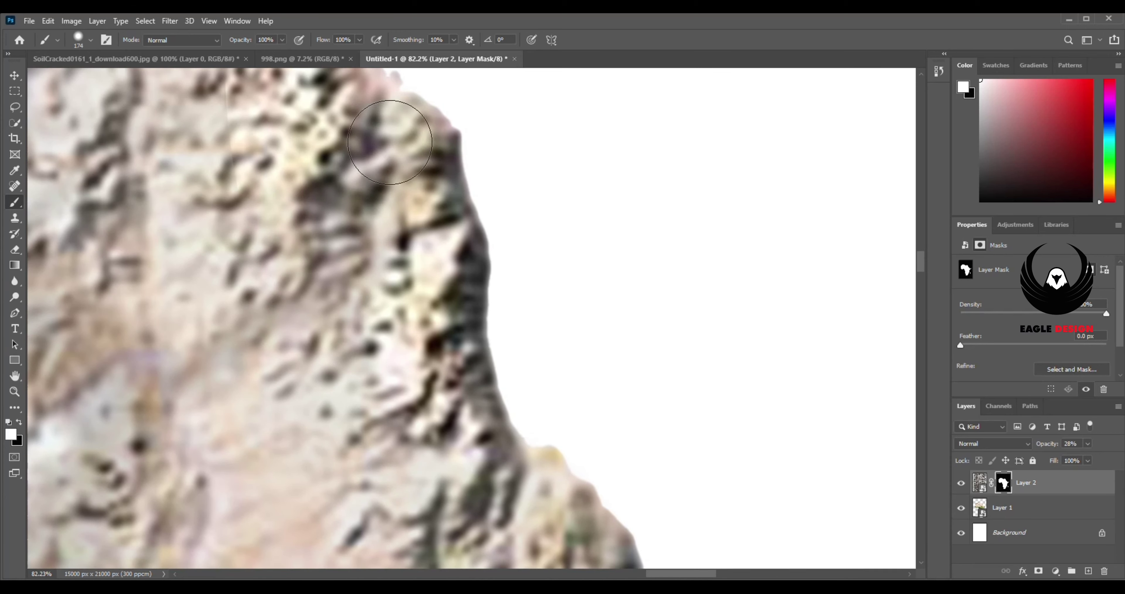
{"action": "left_click_drag", "start_coordinate": [416, 194], "coordinate": [426, 472]}
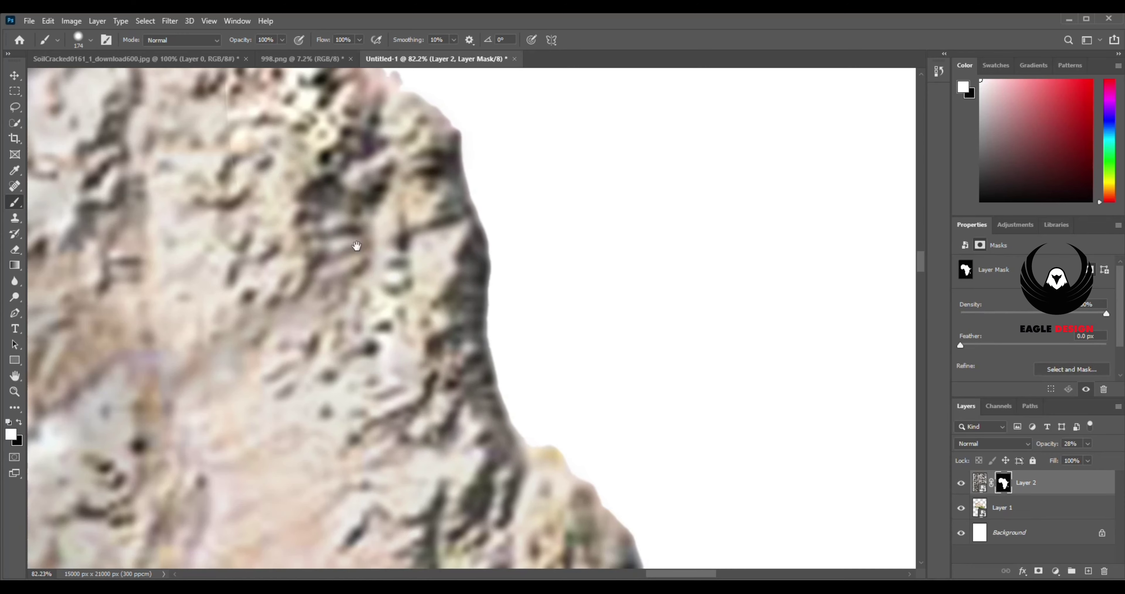
{"action": "left_click_drag", "start_coordinate": [358, 243], "coordinate": [533, 385]}
{"action": "scroll", "coordinate": [533, 385], "scroll_direction": "down", "scroll_amount": 1}
- Paint the mask along the rock edge, cliff and ridge, and around the green peak
{"action": "mouse_move", "coordinate": [477, 305]}
{"action": "left_mouse_down"}
{"action": "mouse_move", "coordinate": [454, 341]}
{"action": "mouse_move", "coordinate": [427, 294]}
{"action": "left_mouse_up"}
{"action": "left_click_drag", "start_coordinate": [389, 259], "coordinate": [420, 396]}
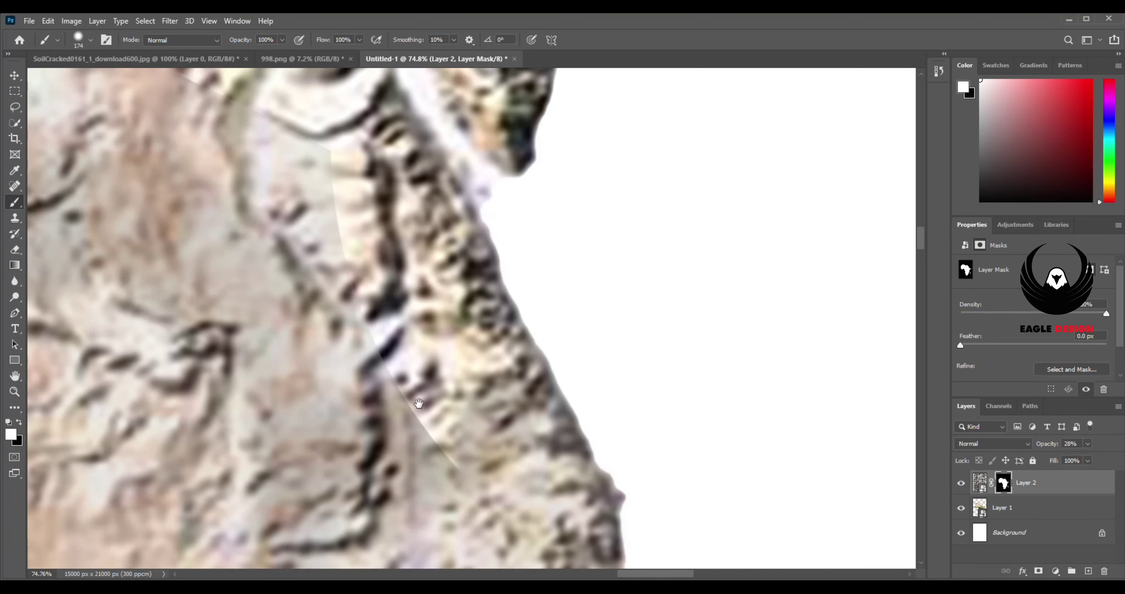
{"action": "left_click_drag", "start_coordinate": [495, 362], "coordinate": [351, 401]}
{"action": "left_click_drag", "start_coordinate": [341, 303], "coordinate": [316, 567]}
{"action": "mouse_move", "coordinate": [315, 446]}
{"action": "left_mouse_down"}
{"action": "mouse_move", "coordinate": [296, 309]}
{"action": "mouse_move", "coordinate": [364, 213]}
{"action": "mouse_move", "coordinate": [502, 175]}
{"action": "mouse_move", "coordinate": [502, 271]}
{"action": "mouse_move", "coordinate": [399, 250]}
{"action": "left_mouse_up"}
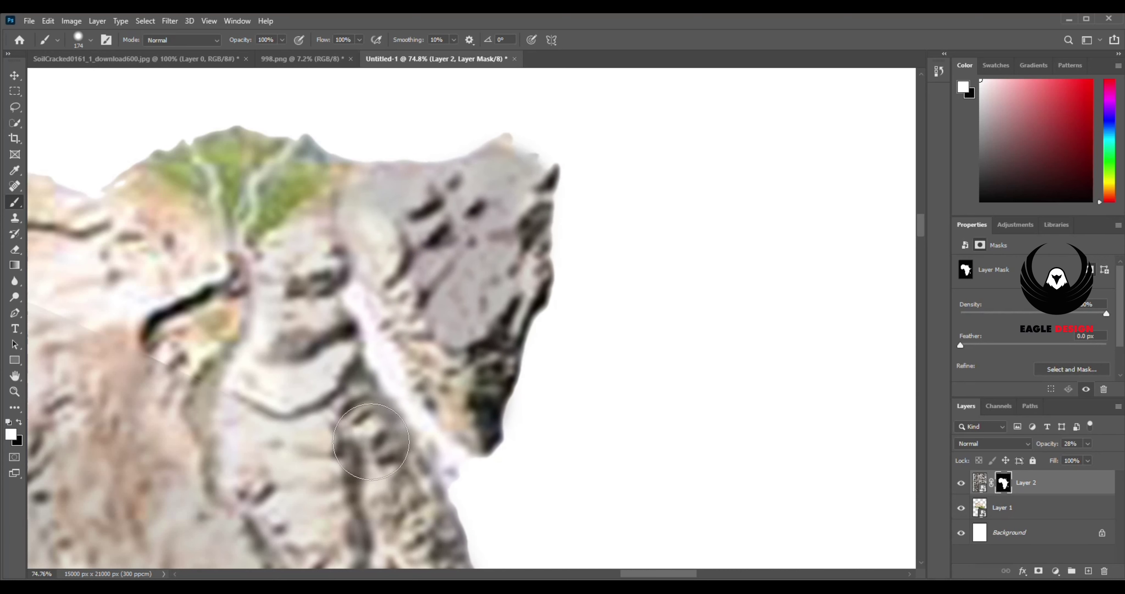
{"action": "mouse_move", "coordinate": [264, 289]}
{"action": "left_mouse_down"}
{"action": "mouse_move", "coordinate": [528, 417]}
{"action": "mouse_move", "coordinate": [616, 332]}
{"action": "mouse_move", "coordinate": [521, 304]}
{"action": "mouse_move", "coordinate": [410, 339]}
{"action": "mouse_move", "coordinate": [437, 329]}
{"action": "mouse_move", "coordinate": [495, 432]}
{"action": "left_mouse_up"}
{"action": "scroll", "coordinate": [417, 400], "scroll_direction": "down", "scroll_amount": 2}
- Set the brush to 183 px and soften the seam across the pale terrain
{"action": "left_click_drag", "start_coordinate": [417, 400], "coordinate": [589, 378]}
{"action": "left_click", "coordinate": [87, 36]}
{"action": "left_click_drag", "start_coordinate": [123, 79], "coordinate": [126, 80]}
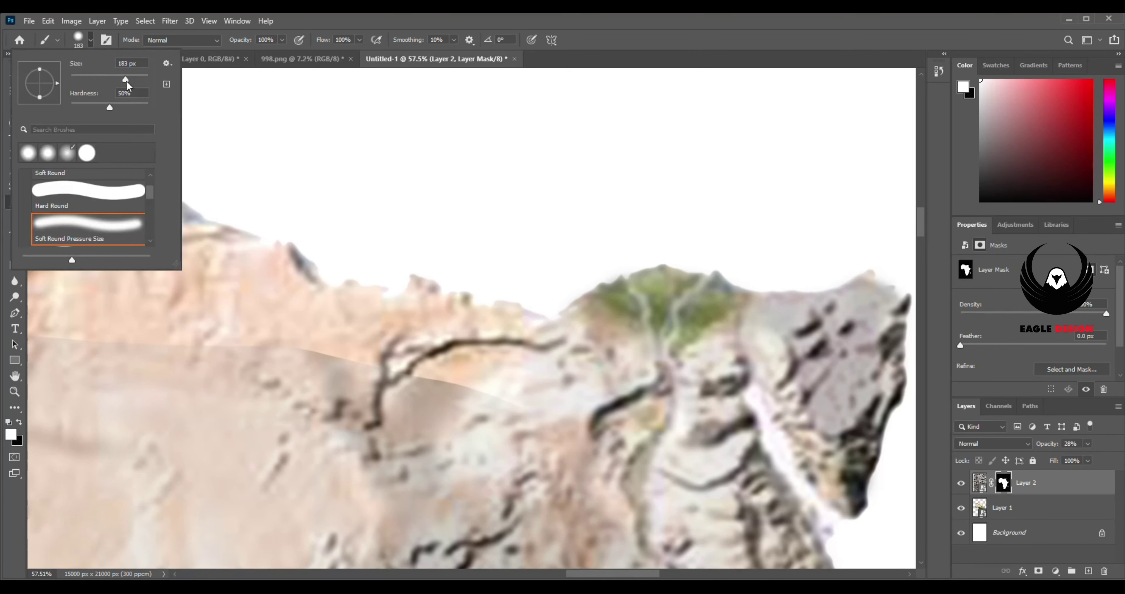
{"action": "key", "text": "Return"}
{"action": "scroll", "coordinate": [345, 402], "scroll_direction": "down", "scroll_amount": 1}
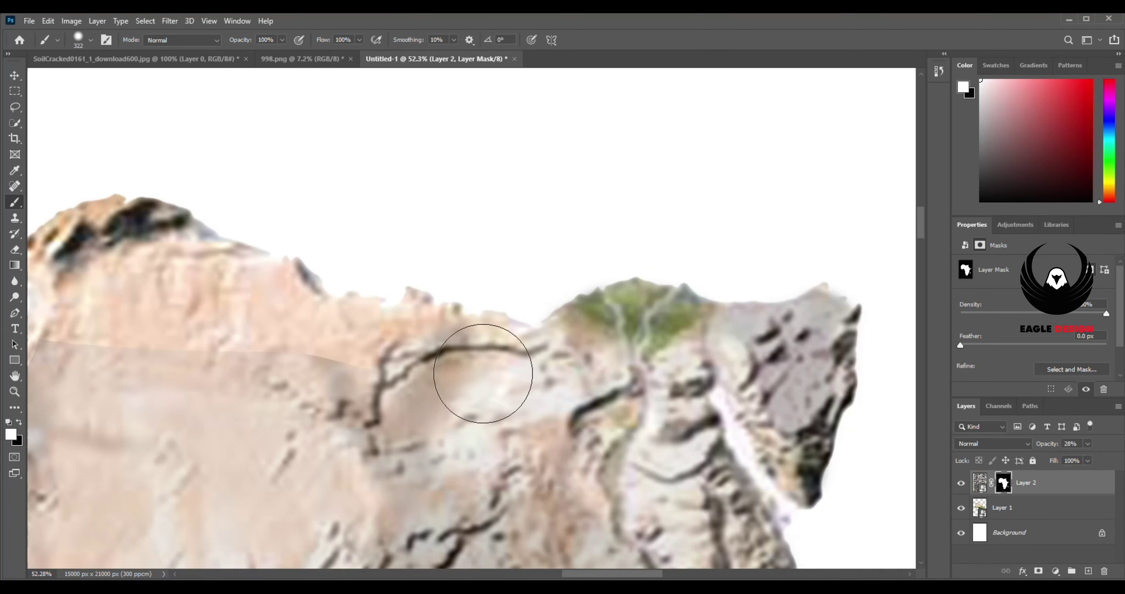
{"action": "mouse_move", "coordinate": [454, 363]}
{"action": "left_mouse_down"}
{"action": "mouse_move", "coordinate": [396, 376]}
{"action": "mouse_move", "coordinate": [276, 306]}
{"action": "mouse_move", "coordinate": [174, 270]}
{"action": "mouse_move", "coordinate": [464, 318]}
{"action": "left_mouse_up"}
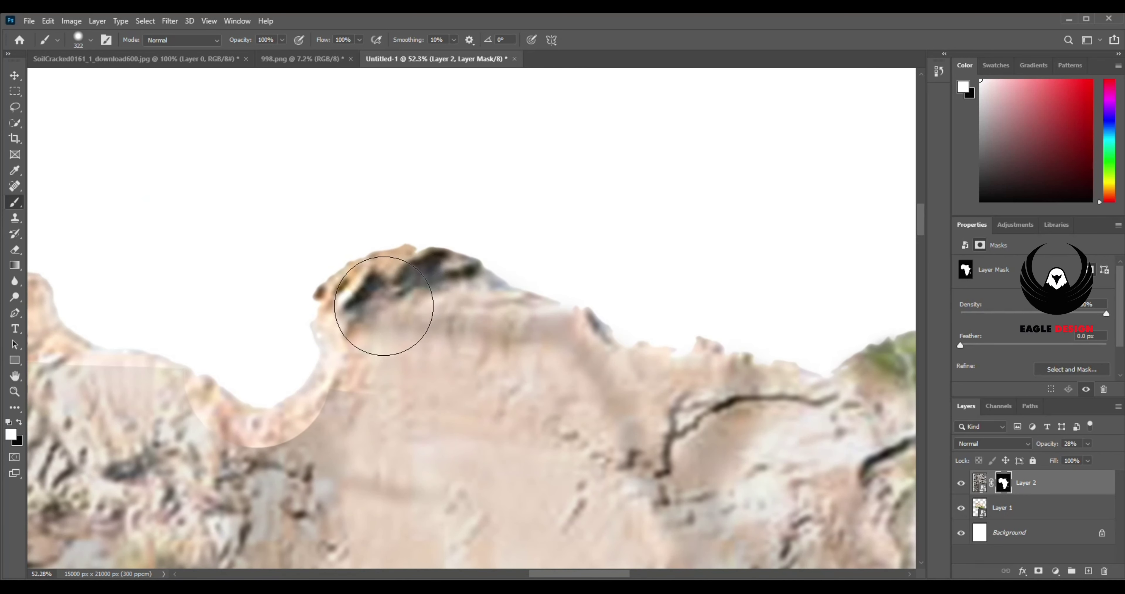
- Blend away the hard diagonal edge on the northern ridge
{"action": "mouse_move", "coordinate": [201, 446]}
{"action": "left_mouse_down"}
{"action": "mouse_move", "coordinate": [779, 400]}
{"action": "mouse_move", "coordinate": [548, 405]}
{"action": "left_mouse_up"}
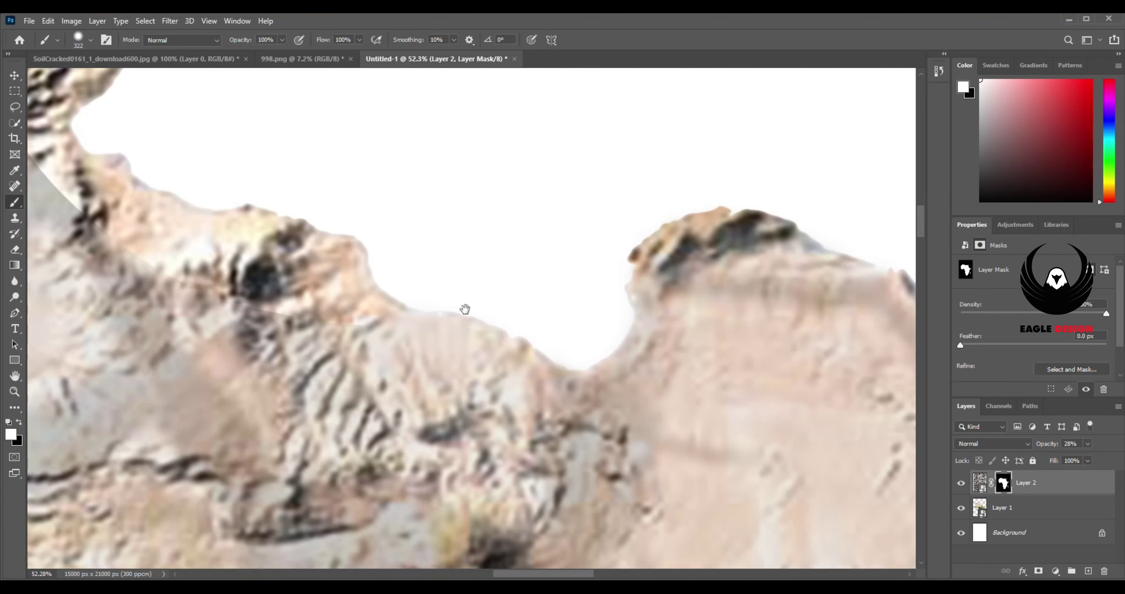
{"action": "left_click_drag", "start_coordinate": [465, 309], "coordinate": [793, 428]}
{"action": "mouse_move", "coordinate": [593, 385]}
{"action": "left_mouse_down"}
{"action": "mouse_move", "coordinate": [364, 301]}
{"action": "mouse_move", "coordinate": [453, 370]}
{"action": "left_mouse_up"}
{"action": "left_click_drag", "start_coordinate": [299, 273], "coordinate": [515, 456]}
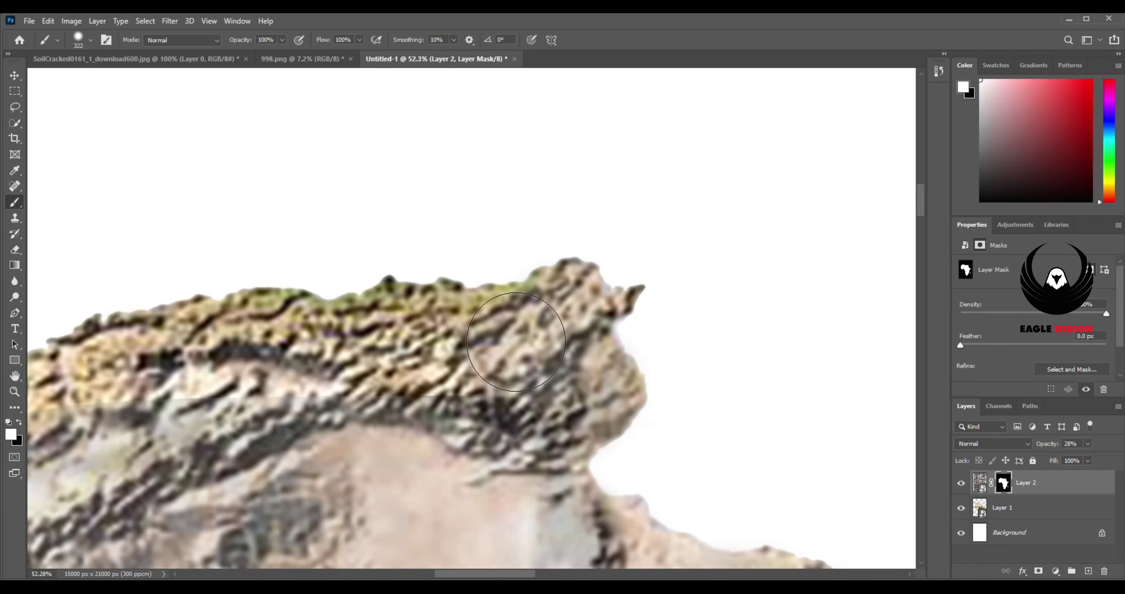
- Blend the yellow-green upper ridge, then enlarge the brush slightly from 99 px
{"action": "left_click_drag", "start_coordinate": [543, 322], "coordinate": [100, 351]}
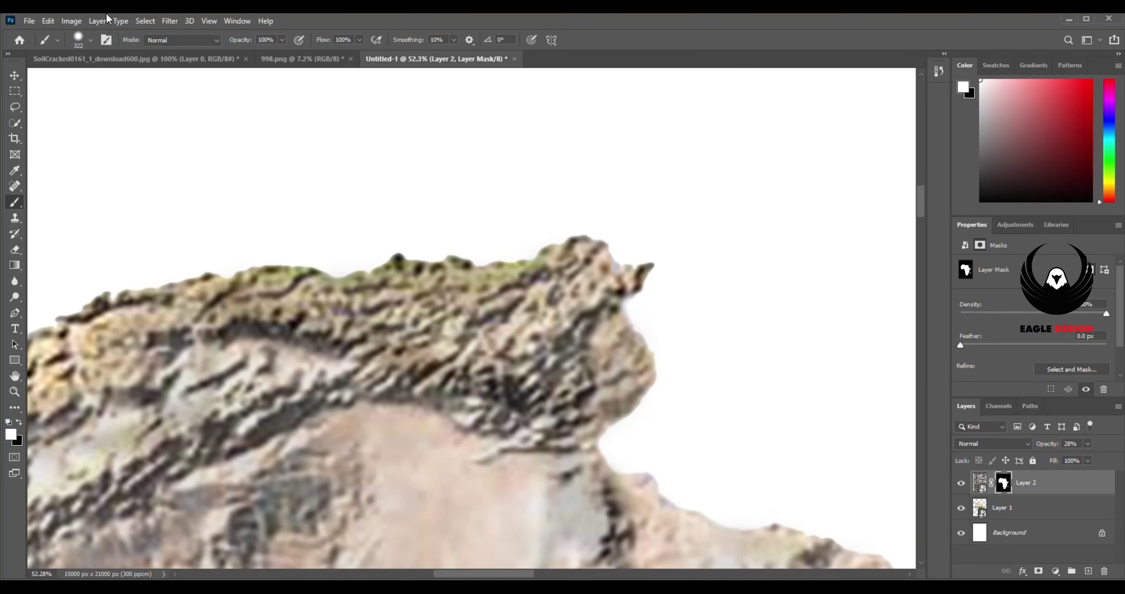
{"action": "left_click", "coordinate": [90, 39]}
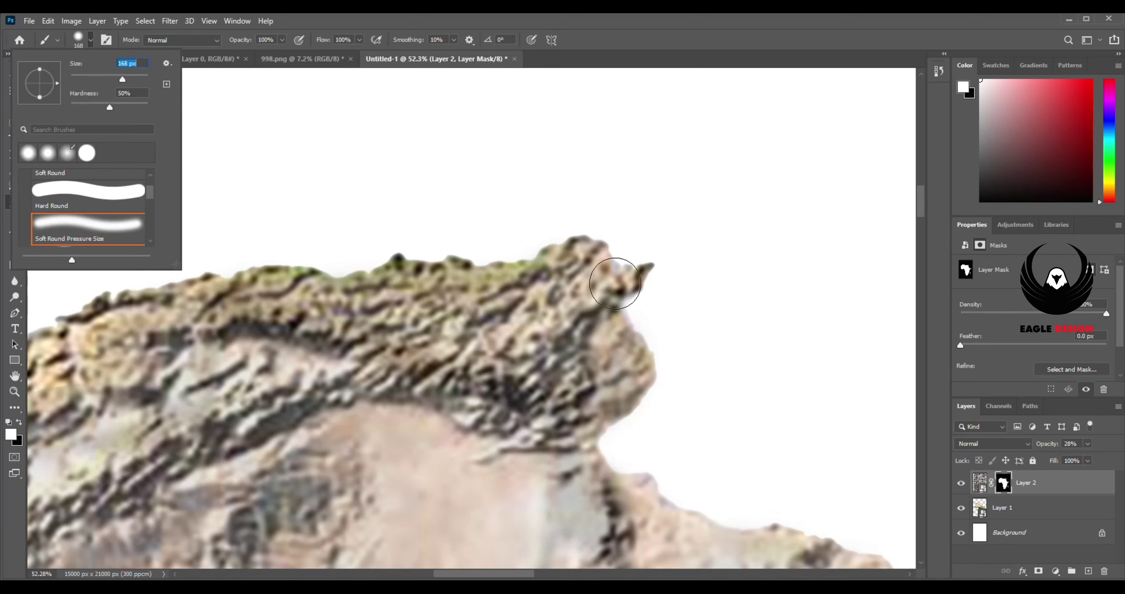
{"action": "key", "text": "Return"}
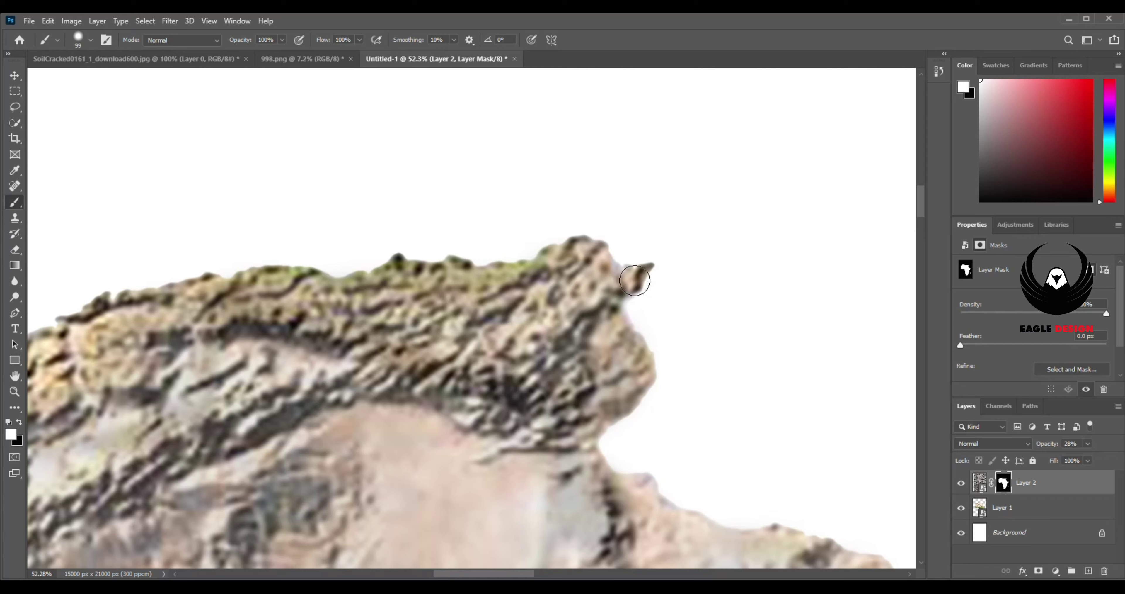
{"action": "scroll", "coordinate": [443, 334], "scroll_direction": "down", "scroll_amount": 2}
{"action": "left_click", "coordinate": [91, 39]}
{"action": "left_click_drag", "start_coordinate": [109, 79], "coordinate": [117, 81]}
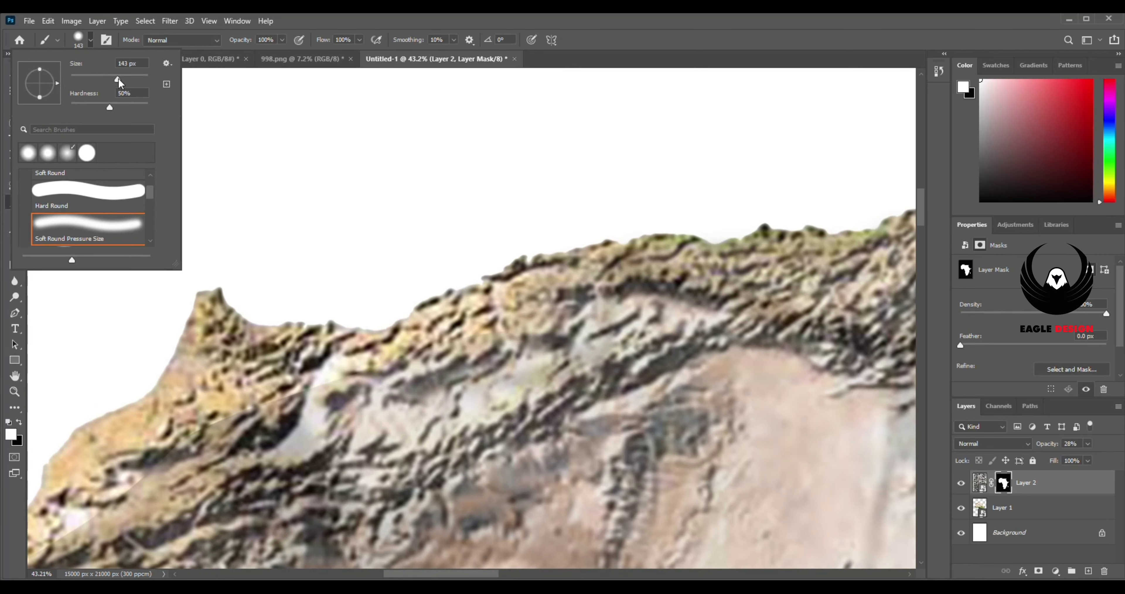
{"action": "key", "text": "Return"}
{"action": "scroll", "coordinate": [684, 340], "scroll_direction": "down", "scroll_amount": 1}
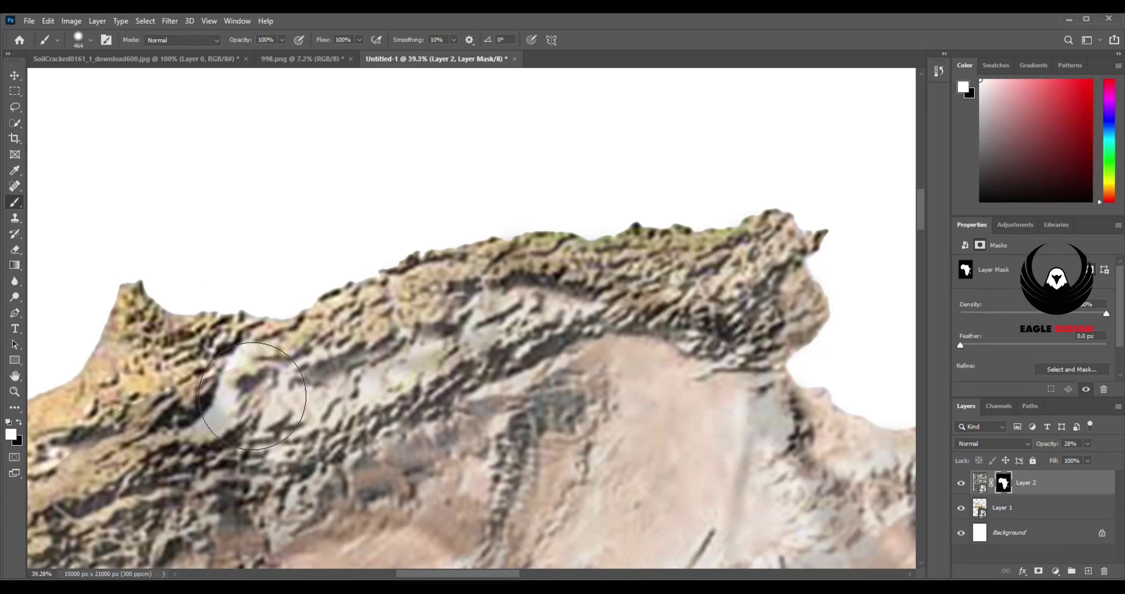
{"action": "scroll", "coordinate": [546, 322], "scroll_direction": "left", "scroll_amount": 5}
- Paint the mask over the upper-left rock texture and along the rocky north-west peak
{"action": "mouse_move", "coordinate": [595, 343]}
{"action": "left_mouse_down"}
{"action": "mouse_move", "coordinate": [540, 335]}
{"action": "mouse_move", "coordinate": [455, 385]}
{"action": "mouse_move", "coordinate": [406, 433]}
{"action": "mouse_move", "coordinate": [461, 404]}
{"action": "left_mouse_up"}
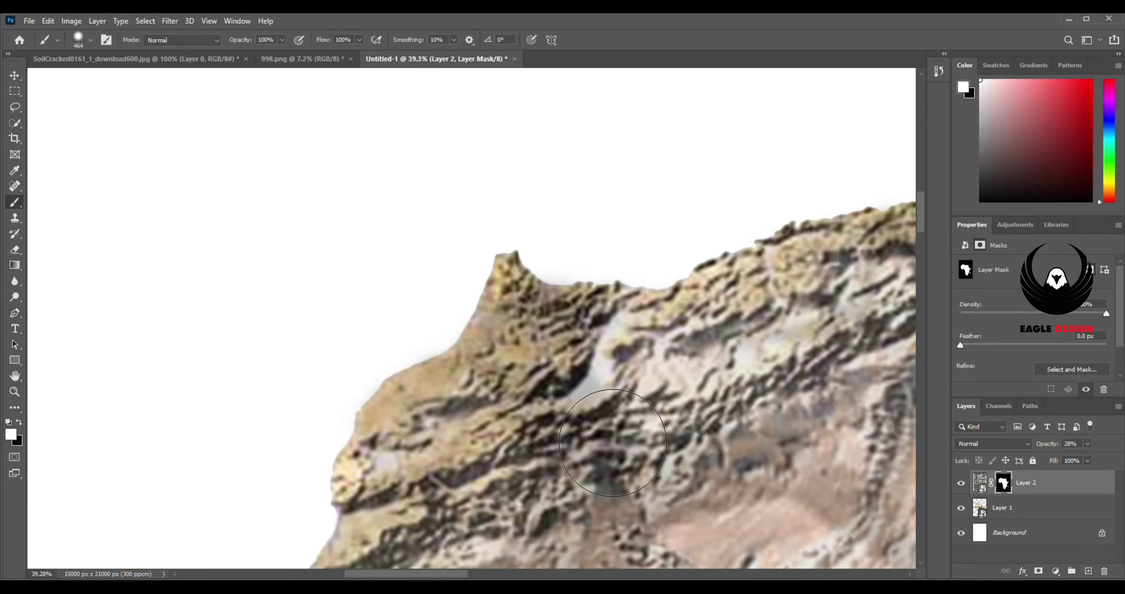
{"action": "scroll", "coordinate": [541, 376], "scroll_direction": "up", "scroll_amount": 4}
{"action": "left_click", "coordinate": [91, 40]}
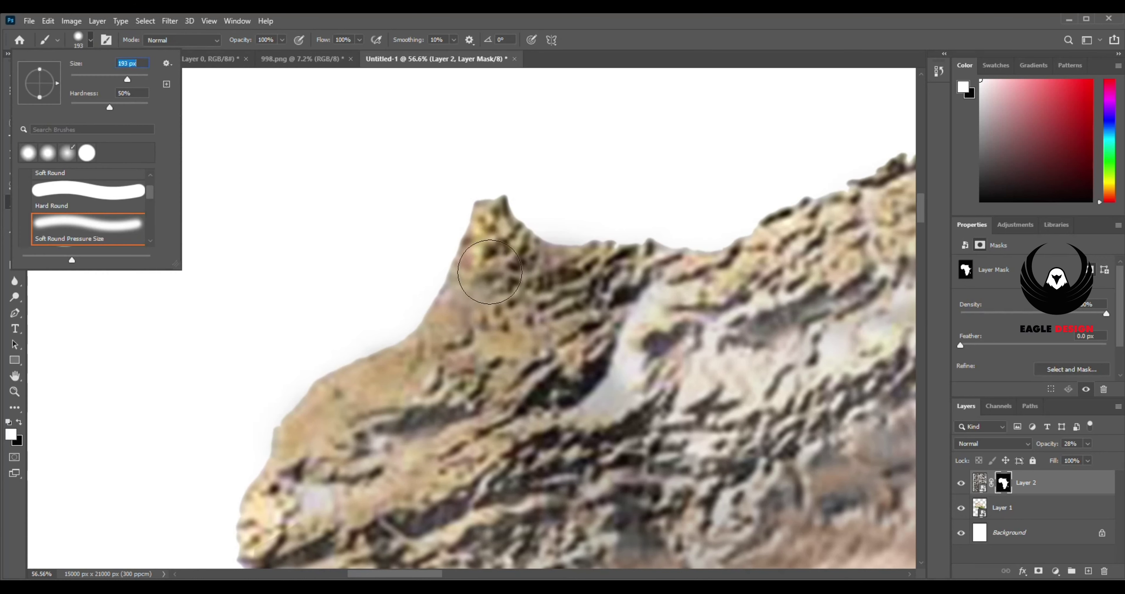
{"action": "left_click_drag", "start_coordinate": [480, 258], "coordinate": [493, 227]}
{"action": "left_click", "coordinate": [90, 39]}
{"action": "left_click_drag", "start_coordinate": [467, 275], "coordinate": [487, 230]}
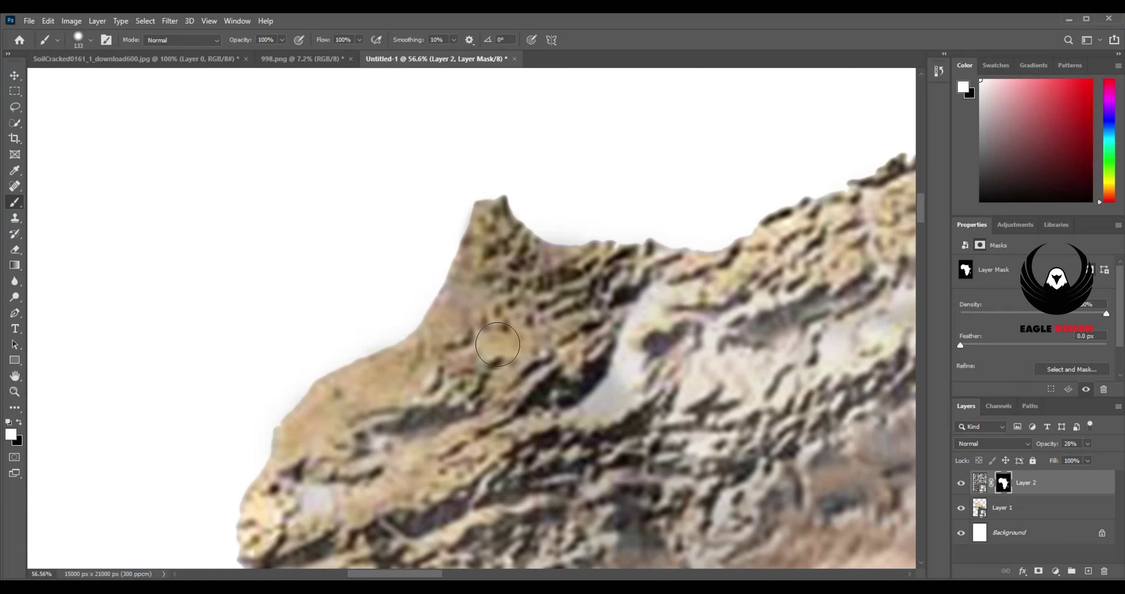
{"action": "scroll", "coordinate": [498, 344], "scroll_direction": "down", "scroll_amount": 5}
{"action": "left_click", "coordinate": [81, 44]}
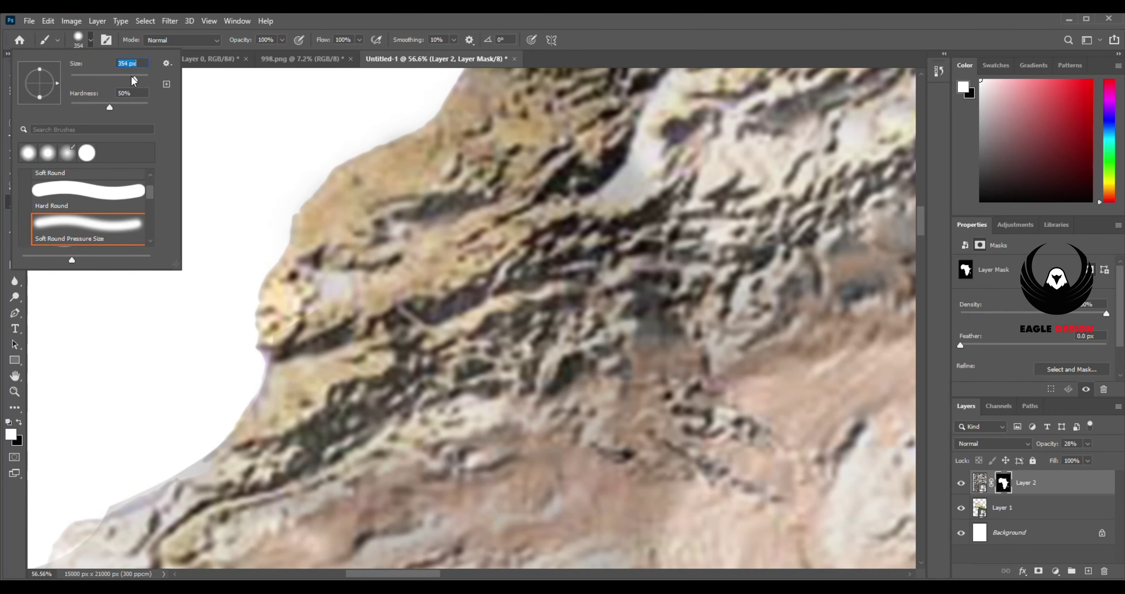
- Set a 354 px brush and paint out the grey overlapping flap on the northwest coast
{"action": "left_click", "coordinate": [455, 203]}
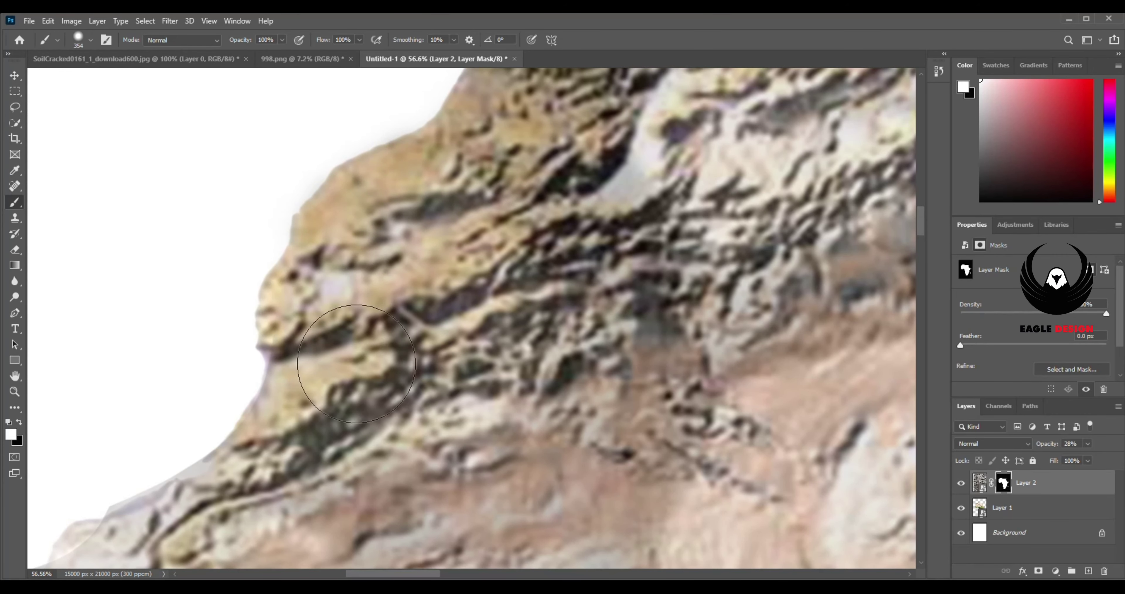
{"action": "left_click_drag", "start_coordinate": [356, 363], "coordinate": [479, 246]}
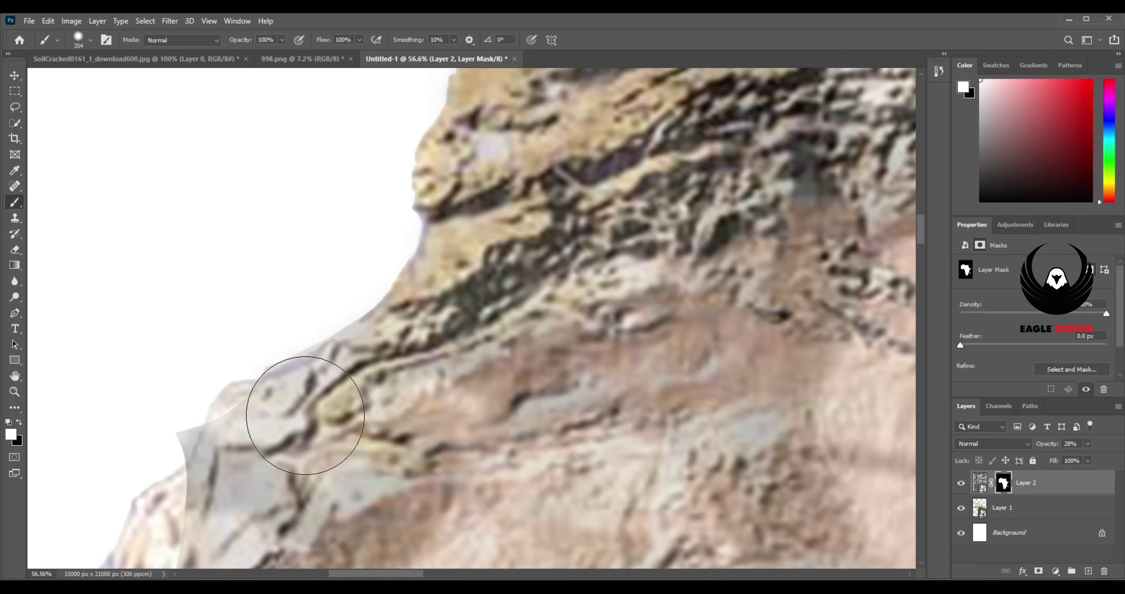
{"action": "left_click_drag", "start_coordinate": [272, 437], "coordinate": [442, 280]}
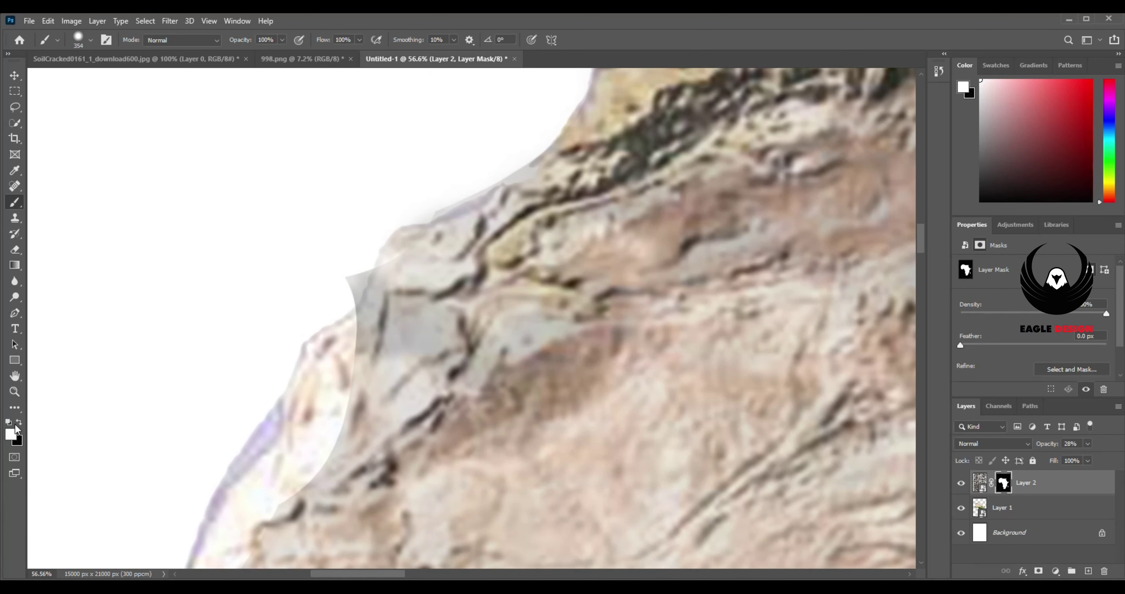
{"action": "left_click_drag", "start_coordinate": [309, 261], "coordinate": [312, 273]}
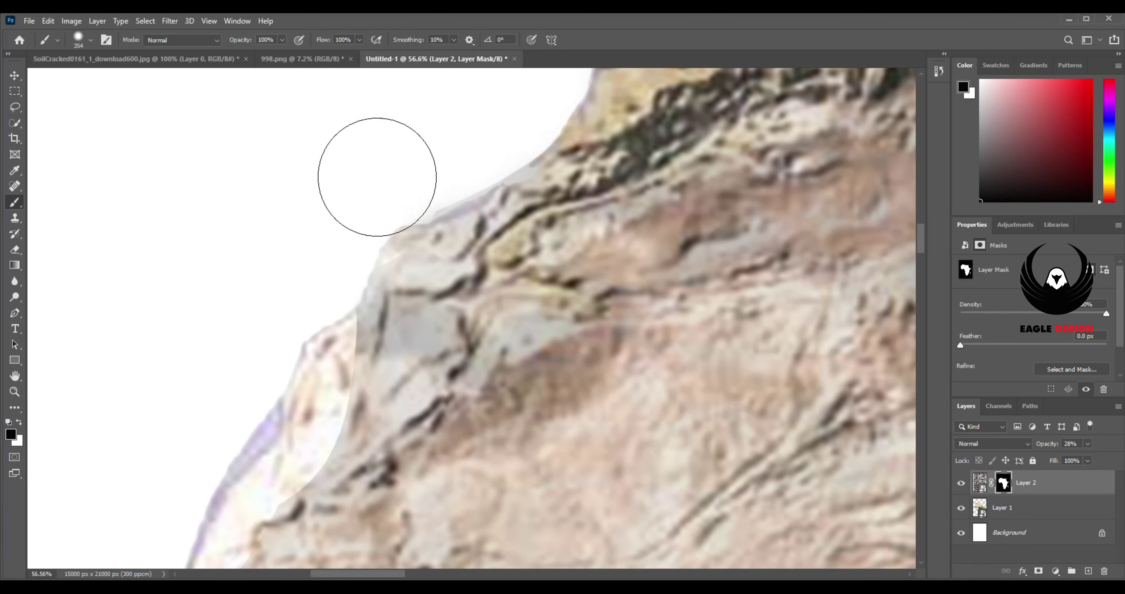
{"action": "left_click", "coordinate": [79, 39]}
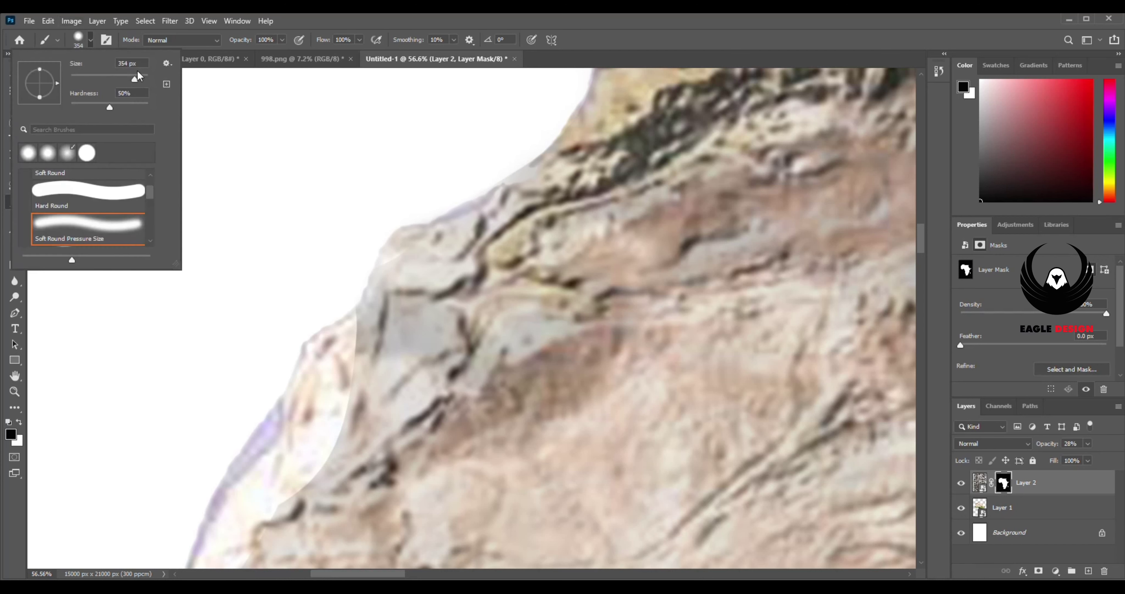
{"action": "left_click", "coordinate": [18, 422]}
{"action": "left_click_drag", "start_coordinate": [404, 391], "coordinate": [407, 393]}
- Swap the mask painting colour to black and move the view along the coast
{"action": "scroll", "coordinate": [440, 304], "scroll_direction": "down", "scroll_amount": 1}
{"action": "scroll", "coordinate": [434, 310], "scroll_direction": "down", "scroll_amount": 2}
{"action": "scroll", "coordinate": [393, 349], "scroll_direction": "down", "scroll_amount": 2}
{"action": "scroll", "coordinate": [364, 314], "scroll_direction": "down", "scroll_amount": 2}
{"action": "scroll", "coordinate": [372, 375], "scroll_direction": "left", "scroll_amount": 2}
{"action": "key", "text": "x"}
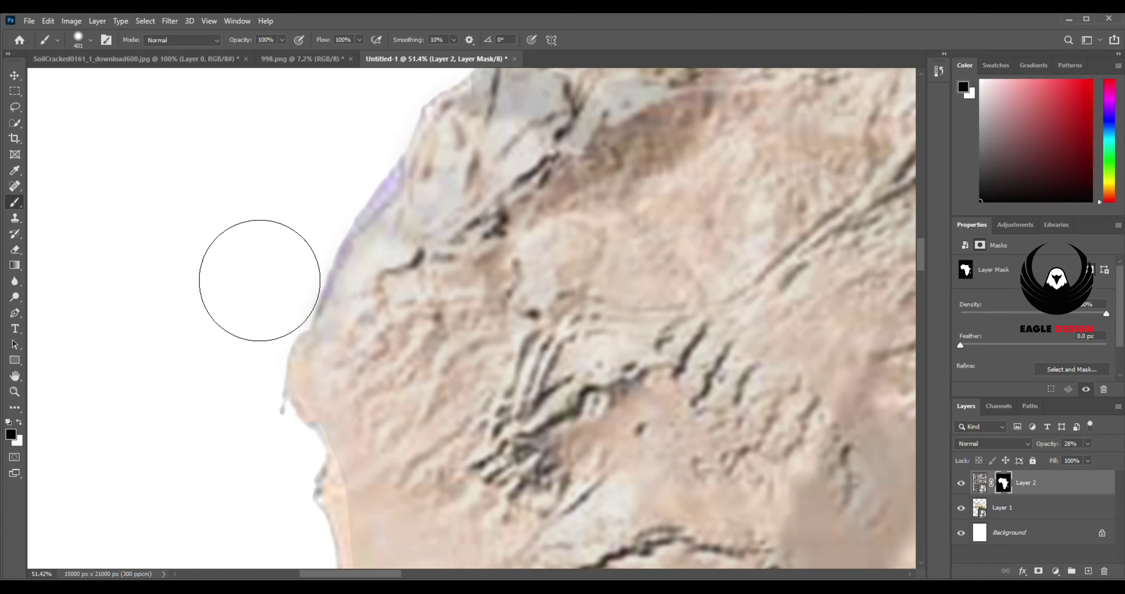
{"action": "scroll", "coordinate": [264, 297], "scroll_direction": "up", "scroll_amount": 2}
{"action": "scroll", "coordinate": [263, 332], "scroll_direction": "right", "scroll_amount": 1}
{"action": "scroll", "coordinate": [392, 144], "scroll_direction": "up", "scroll_amount": 2}
{"action": "scroll", "coordinate": [314, 364], "scroll_direction": "down", "scroll_amount": 1}
{"action": "mouse_move", "coordinate": [444, 295]}
{"action": "left_mouse_down"}
{"action": "mouse_move", "coordinate": [539, 251]}
{"action": "mouse_move", "coordinate": [532, 202]}
{"action": "left_mouse_up"}
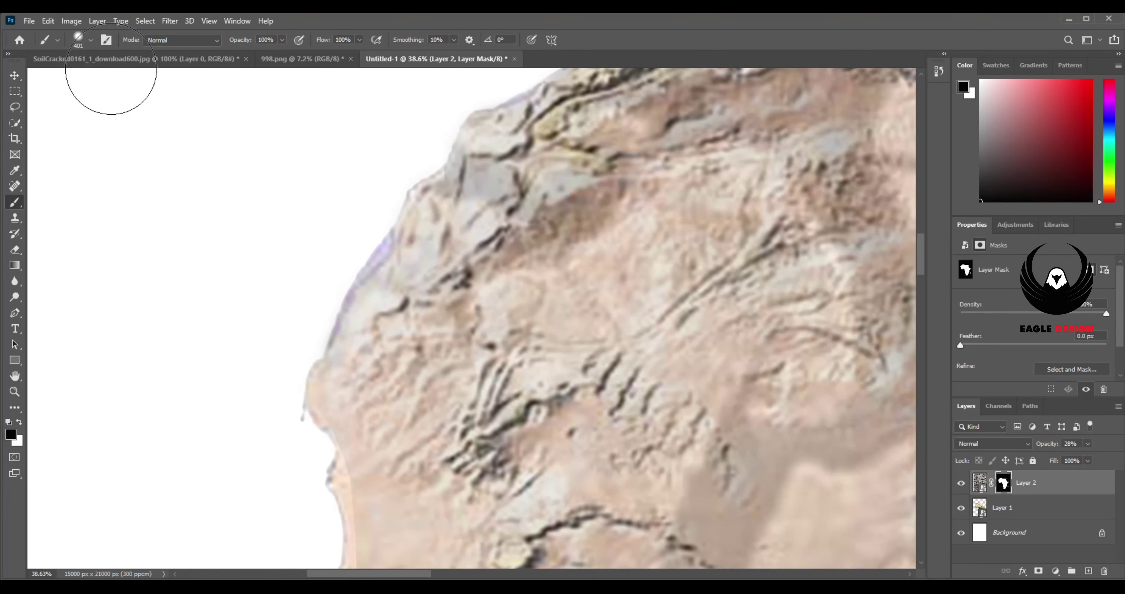
- Switch back to painting white and set the brush to 401 px
{"action": "right_click", "coordinate": [113, 72]}
{"action": "left_click", "coordinate": [19, 425]}
{"action": "right_click", "coordinate": [96, 63]}
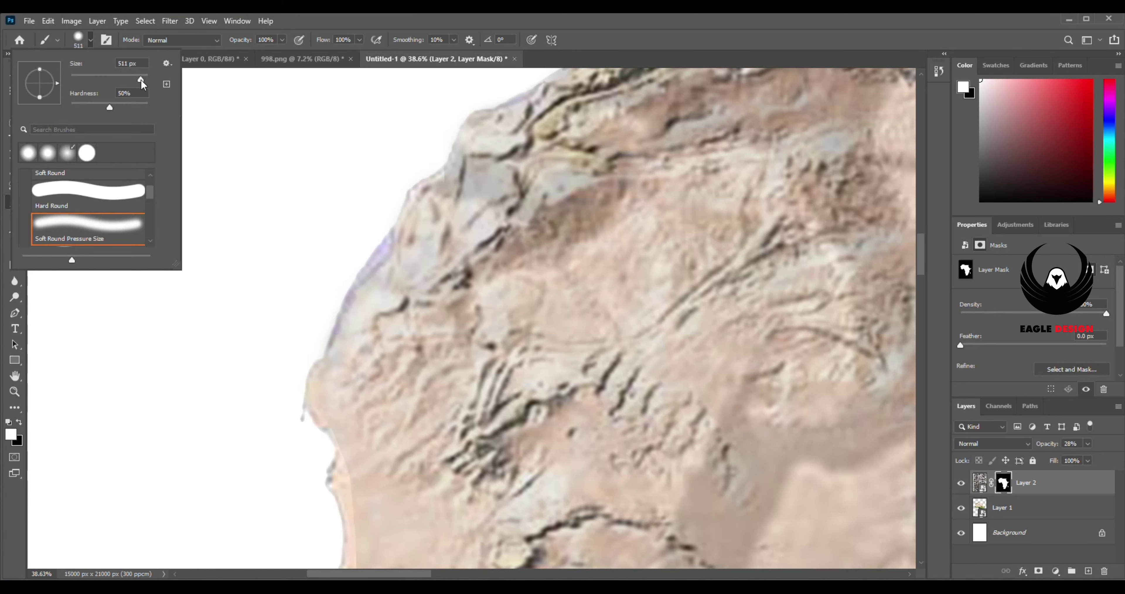
{"action": "key", "text": "Return"}
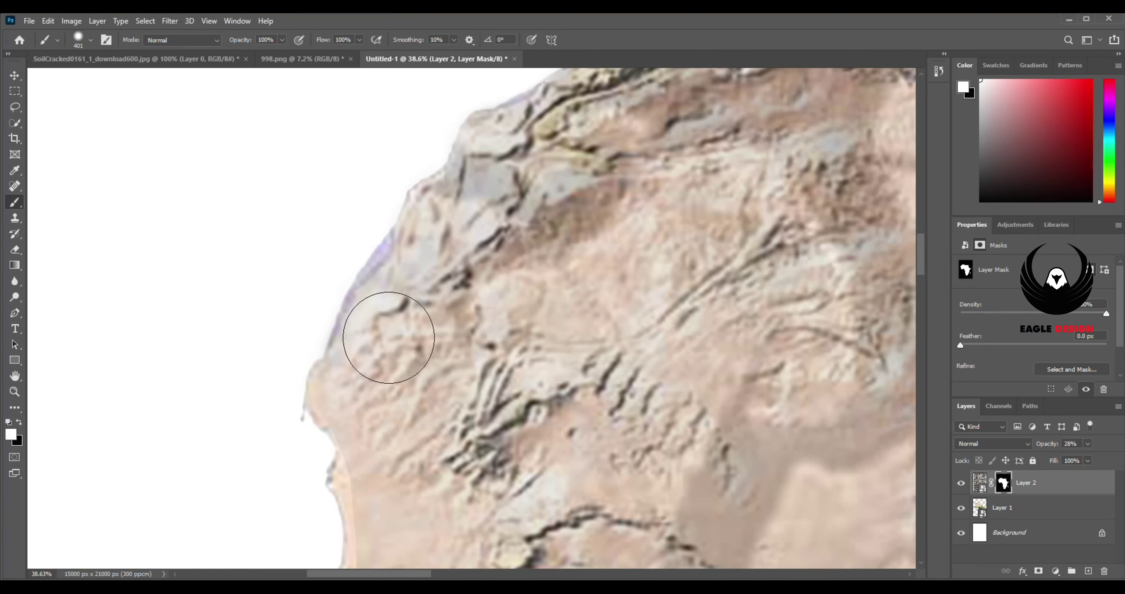
{"action": "left_click_drag", "start_coordinate": [409, 422], "coordinate": [313, 218]}
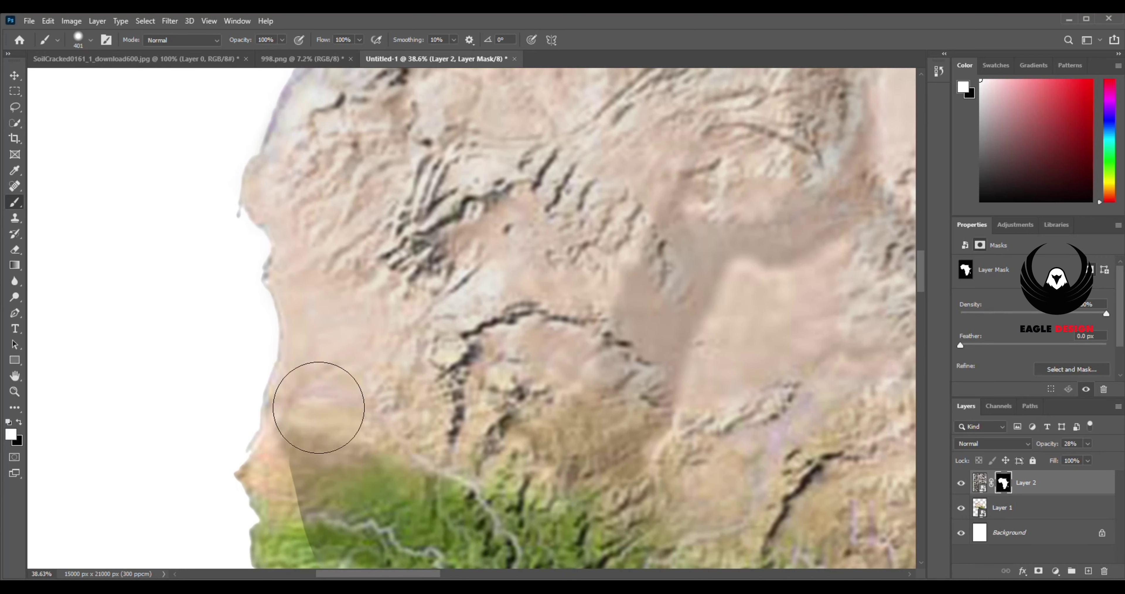
{"action": "left_click_drag", "start_coordinate": [317, 406], "coordinate": [328, 181]}
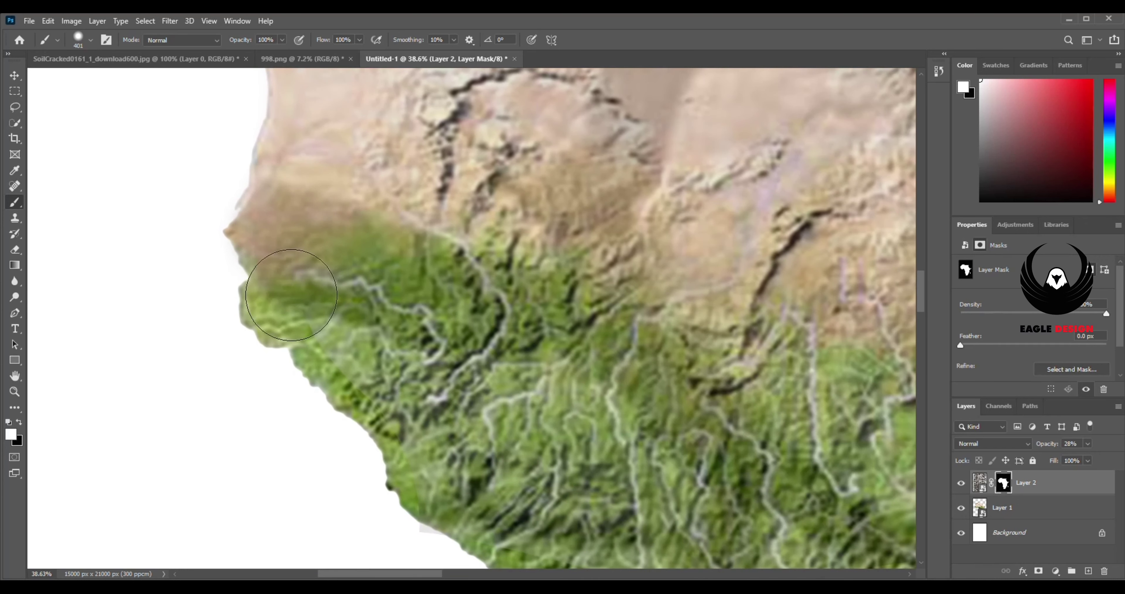
{"action": "left_click_drag", "start_coordinate": [343, 332], "coordinate": [256, 231]}
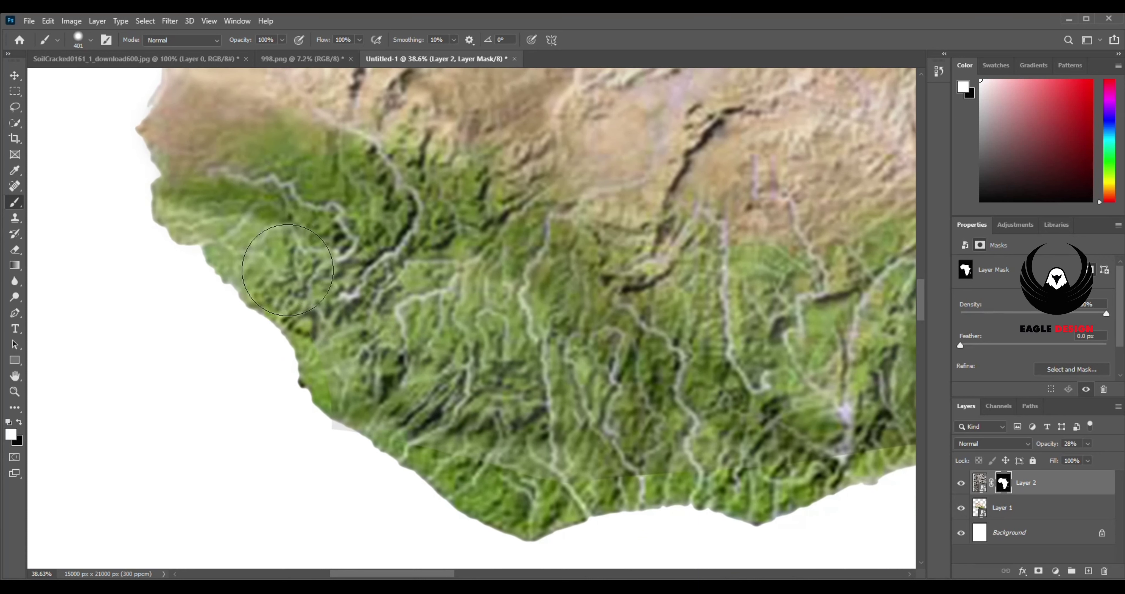
{"action": "left_click_drag", "start_coordinate": [353, 377], "coordinate": [363, 298]}
{"action": "scroll", "coordinate": [404, 367], "scroll_direction": "up", "scroll_amount": 2}
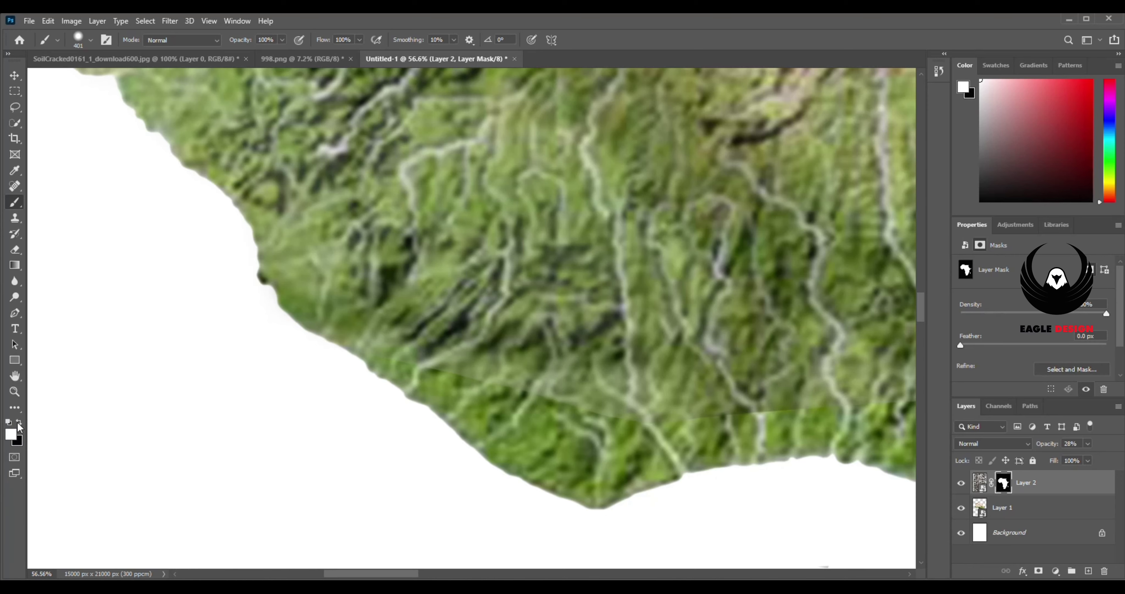
{"action": "left_click_drag", "start_coordinate": [469, 346], "coordinate": [238, 297]}
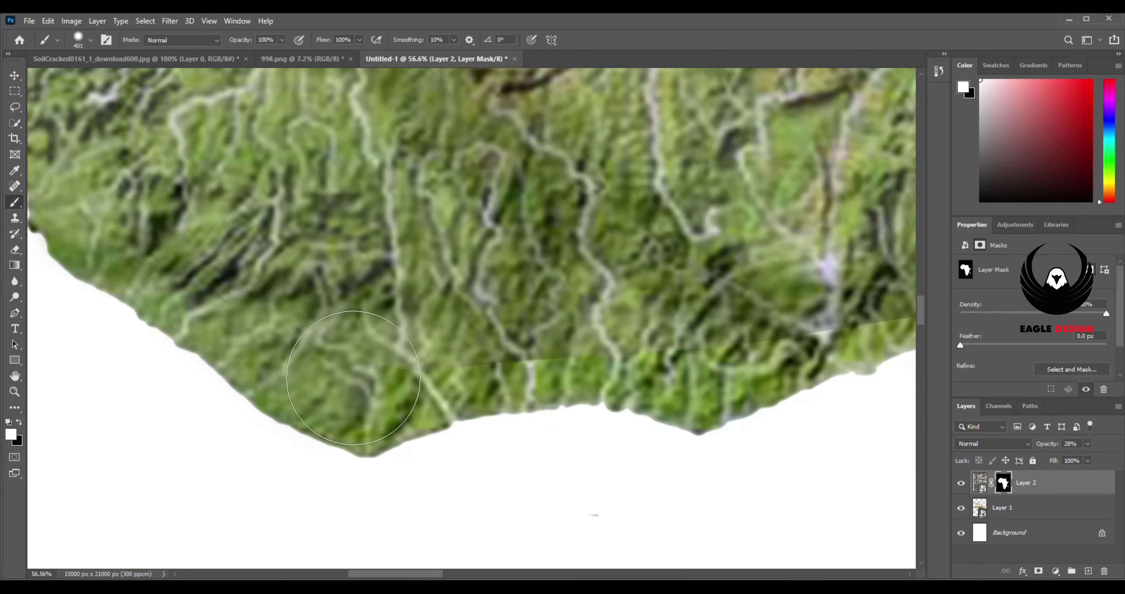
{"action": "left_click_drag", "start_coordinate": [585, 282], "coordinate": [186, 293]}
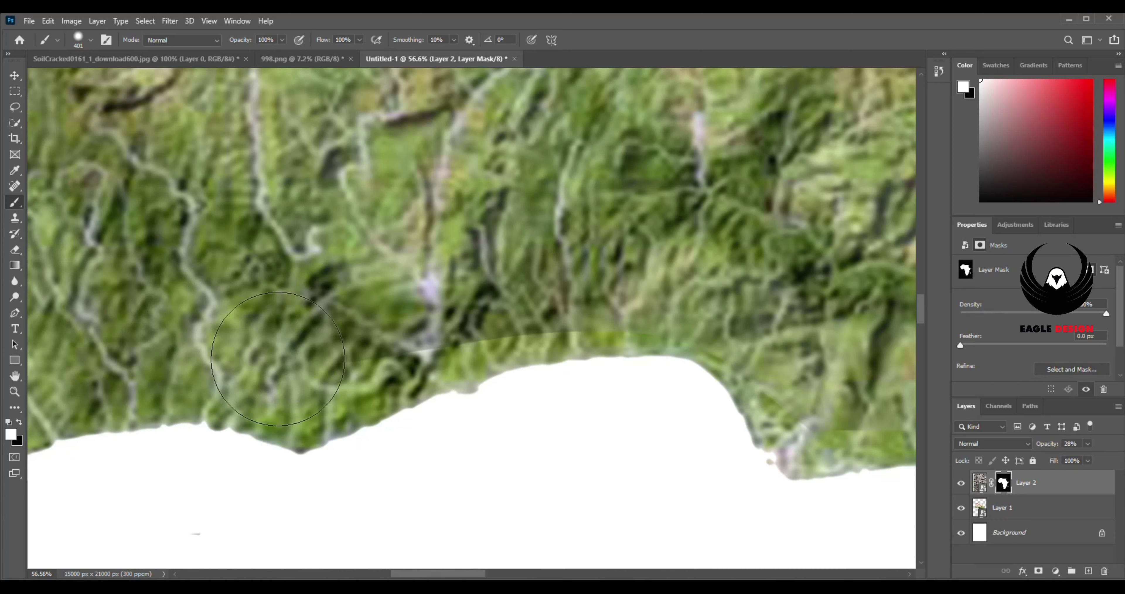
{"action": "left_click_drag", "start_coordinate": [598, 268], "coordinate": [220, 295]}
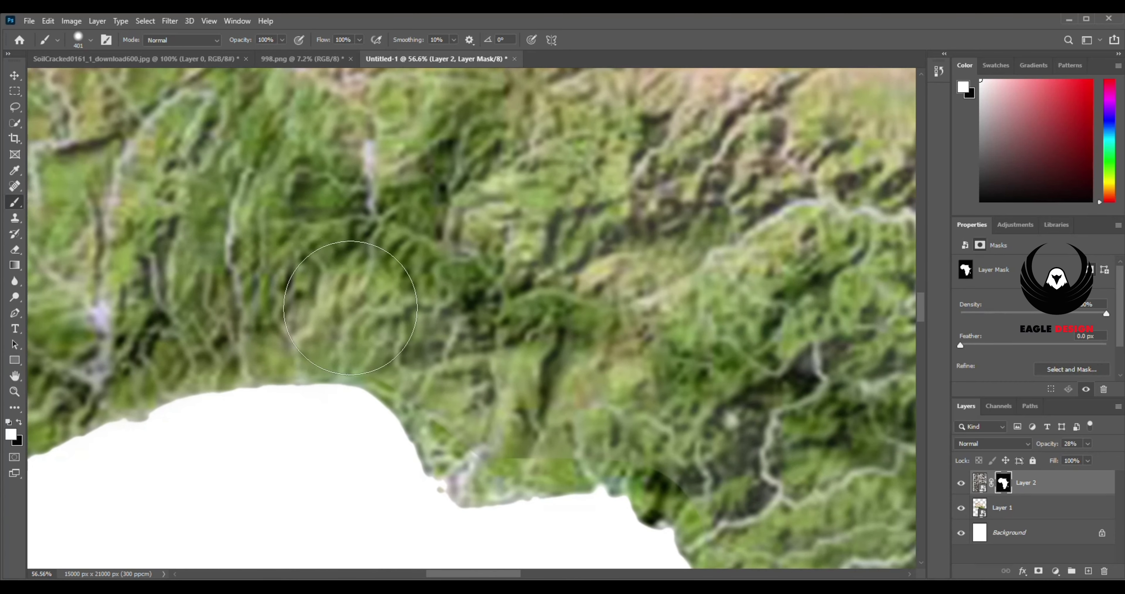
{"action": "mouse_move", "coordinate": [490, 410]}
{"action": "left_mouse_down"}
{"action": "mouse_move", "coordinate": [242, 278]}
{"action": "mouse_move", "coordinate": [196, 281]}
{"action": "left_mouse_up"}
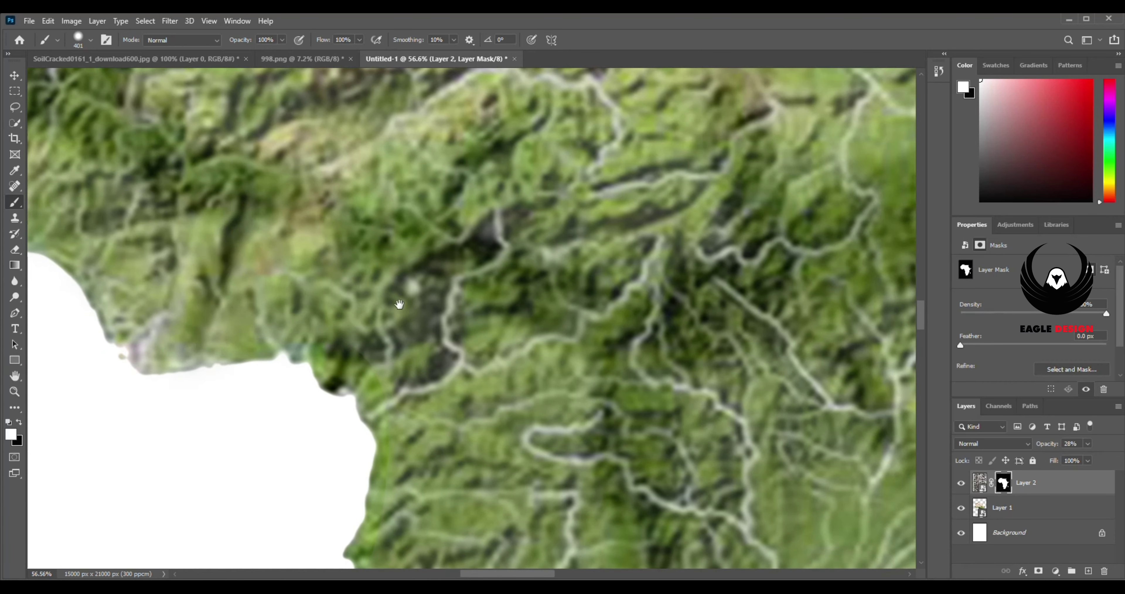
{"action": "left_click_drag", "start_coordinate": [414, 314], "coordinate": [262, 306]}
{"action": "left_click_drag", "start_coordinate": [262, 366], "coordinate": [332, 184]}
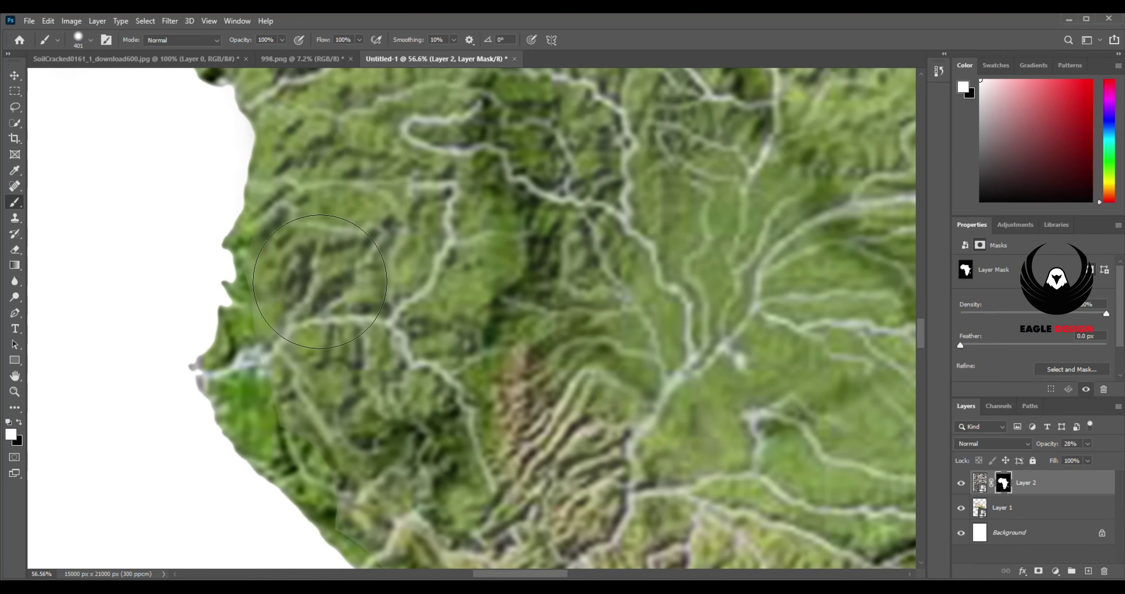
{"action": "left_click_drag", "start_coordinate": [296, 376], "coordinate": [188, 235]}
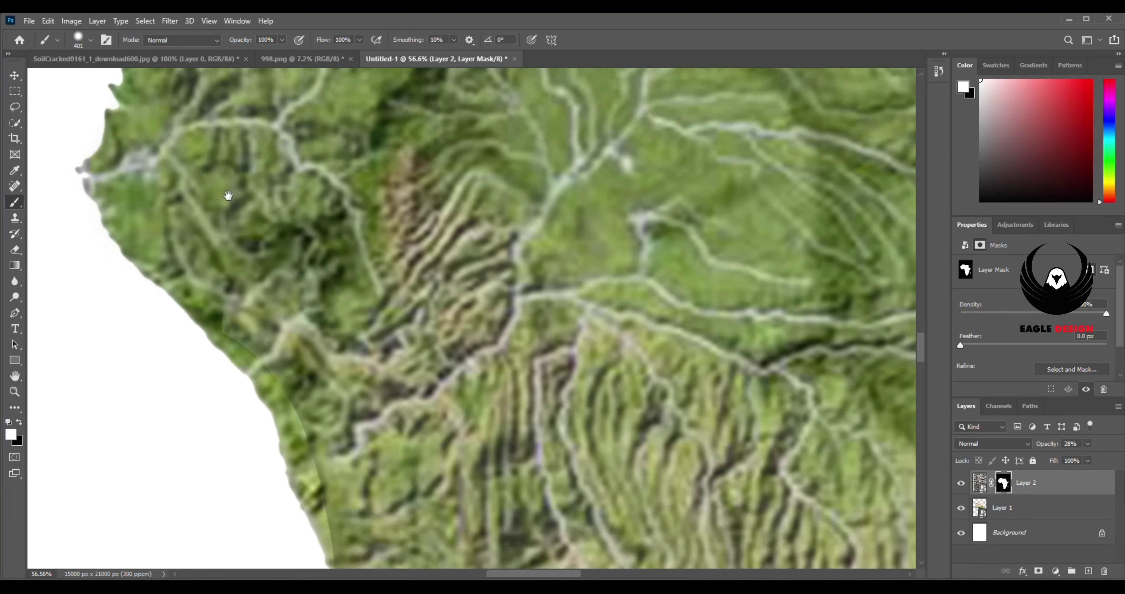
{"action": "left_click_drag", "start_coordinate": [332, 340], "coordinate": [200, 191]}
{"action": "left_click_drag", "start_coordinate": [305, 437], "coordinate": [236, 271]}
{"action": "left_click_drag", "start_coordinate": [100, 507], "coordinate": [70, 424]}
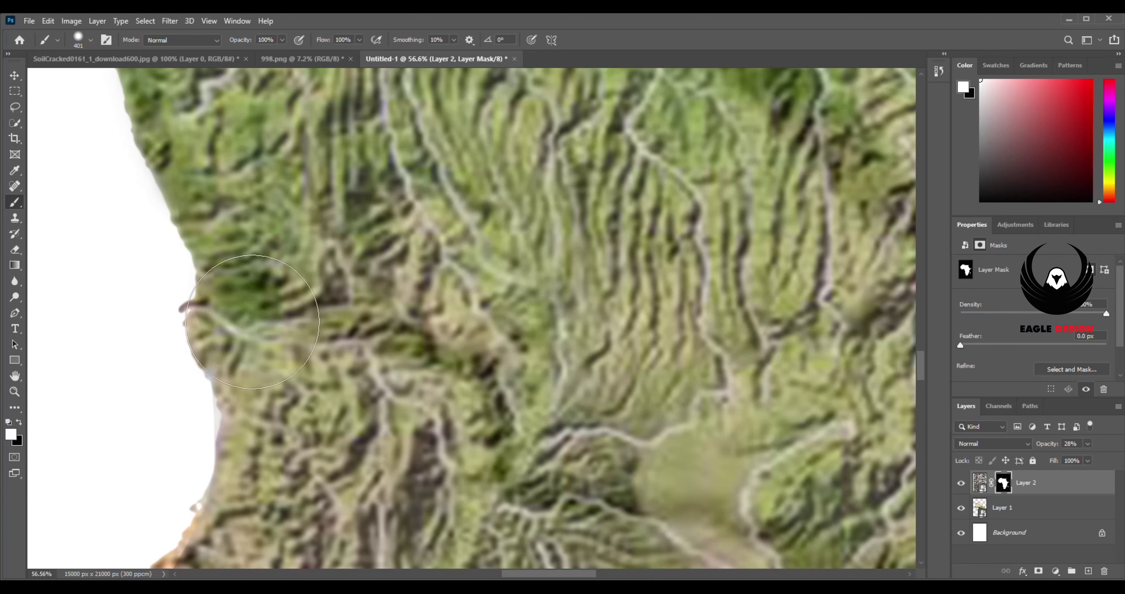
{"action": "left_click_drag", "start_coordinate": [324, 418], "coordinate": [307, 316]}
{"action": "scroll", "coordinate": [288, 398], "scroll_direction": "down", "scroll_amount": 1}
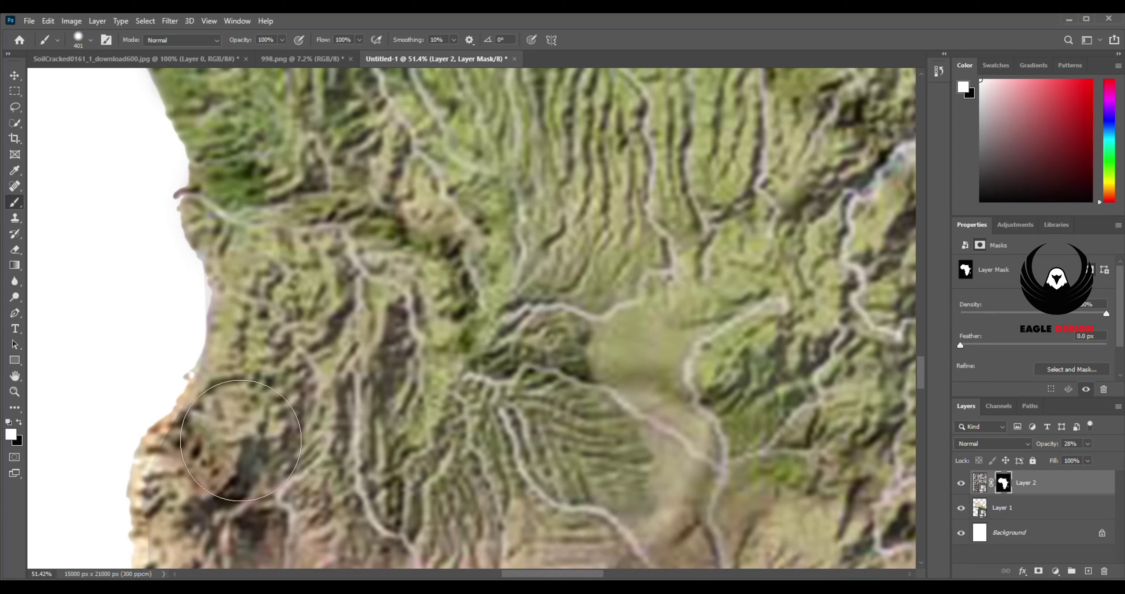
{"action": "left_click_drag", "start_coordinate": [202, 468], "coordinate": [277, 303]}
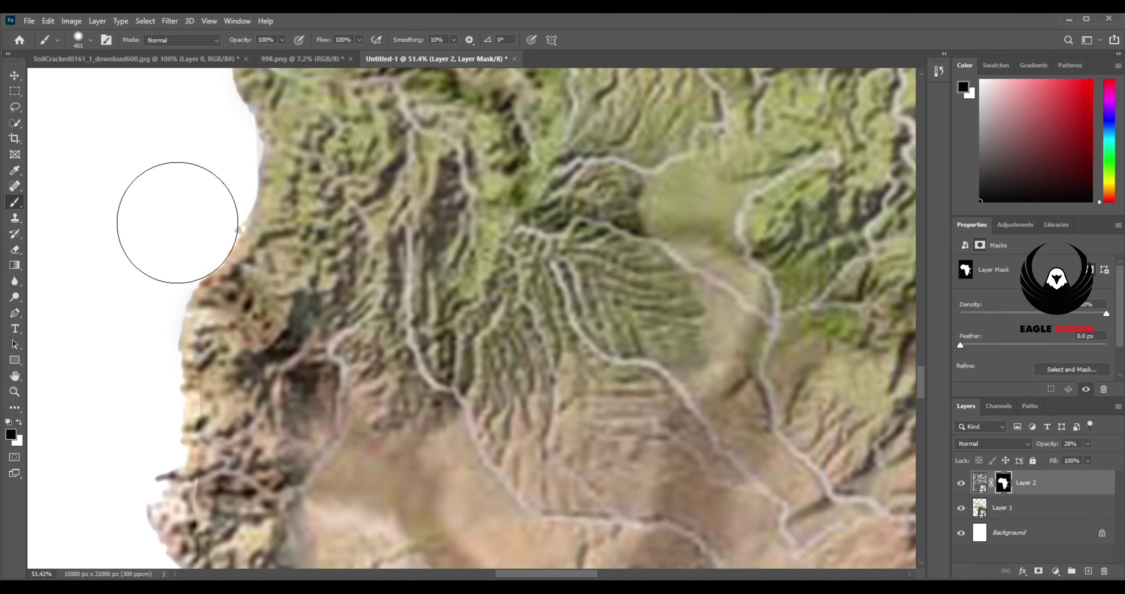
{"action": "left_click_drag", "start_coordinate": [252, 378], "coordinate": [226, 127]}
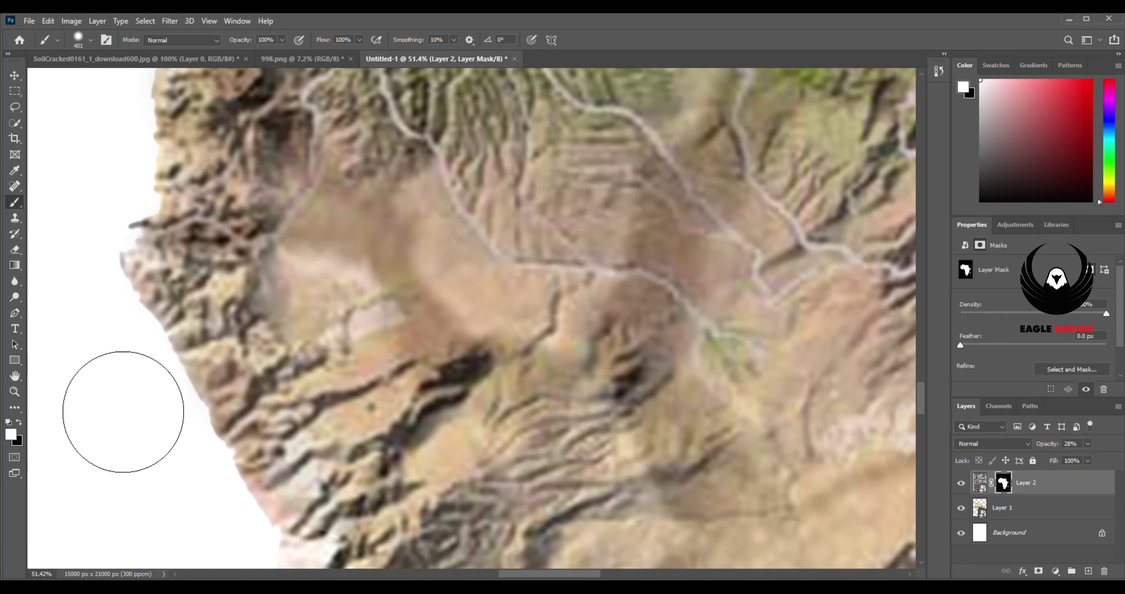
{"action": "left_click_drag", "start_coordinate": [123, 411], "coordinate": [153, 252]}
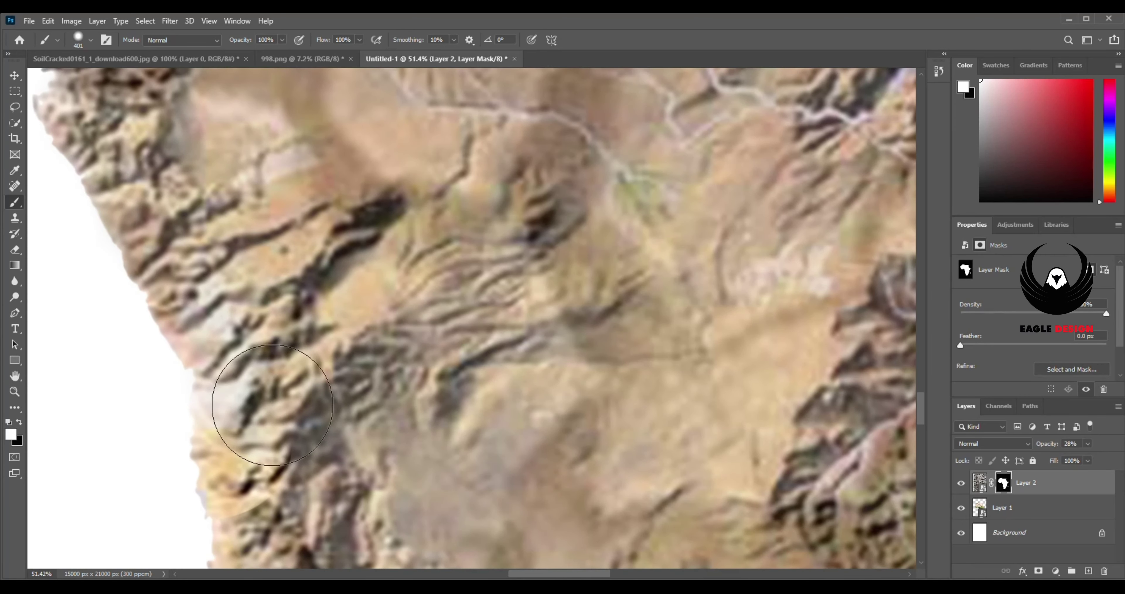
{"action": "scroll", "coordinate": [272, 404], "scroll_direction": "down", "scroll_amount": 3}
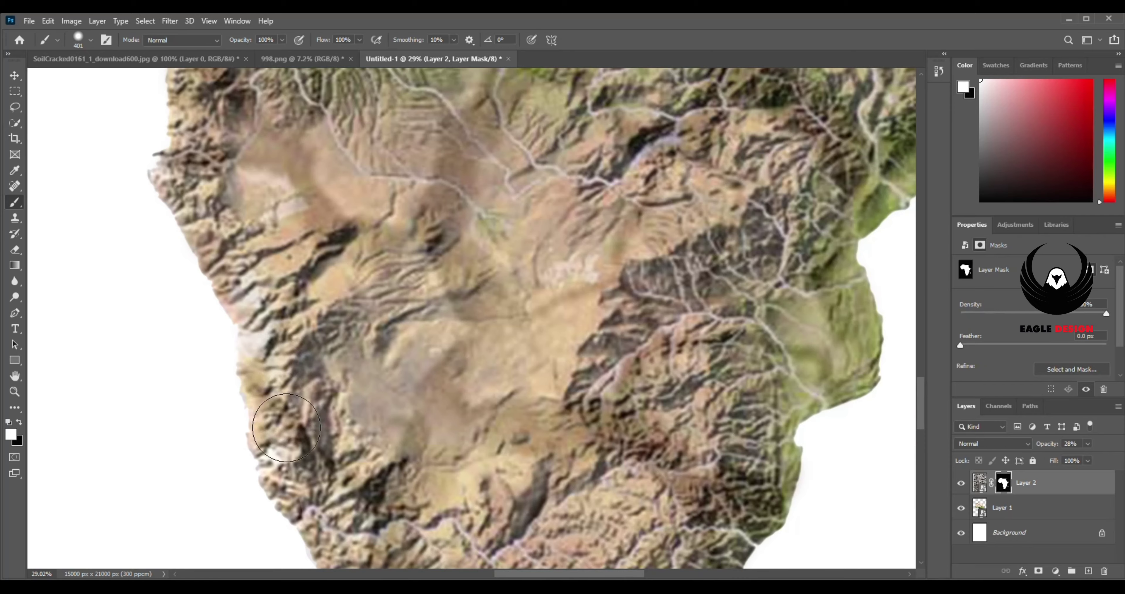
{"action": "scroll", "coordinate": [262, 327], "scroll_direction": "down", "scroll_amount": 5}
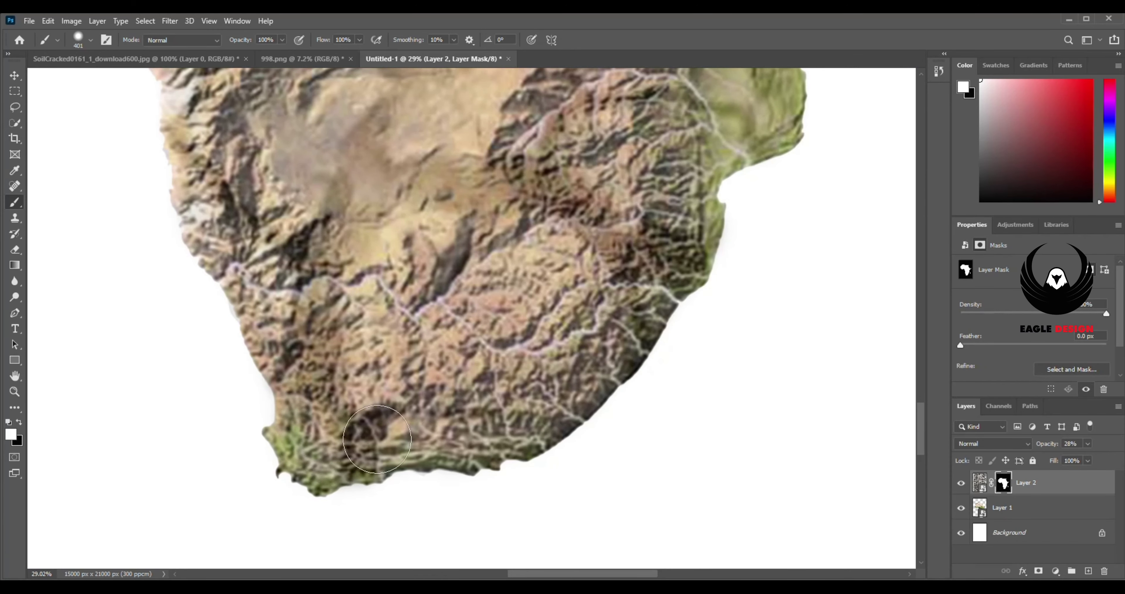
{"action": "scroll", "coordinate": [364, 445], "scroll_direction": "up", "scroll_amount": 3}
- Dismiss the brush settings at 94 px and zoom the view toward Madagascar
{"action": "scroll", "coordinate": [364, 445], "scroll_direction": "up", "scroll_amount": 3}
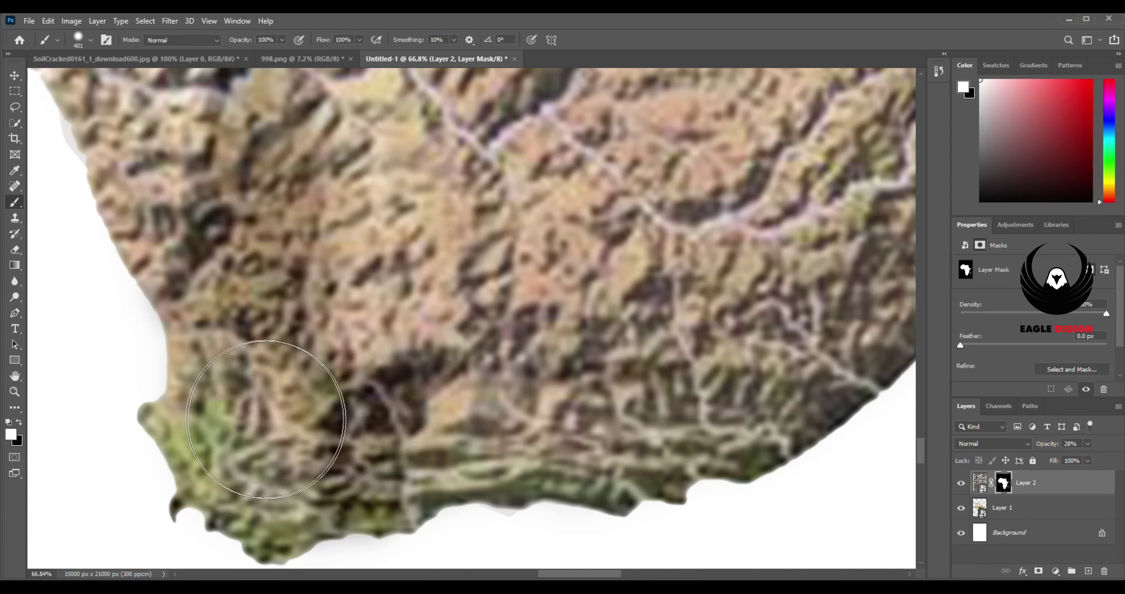
{"action": "left_click", "coordinate": [83, 34]}
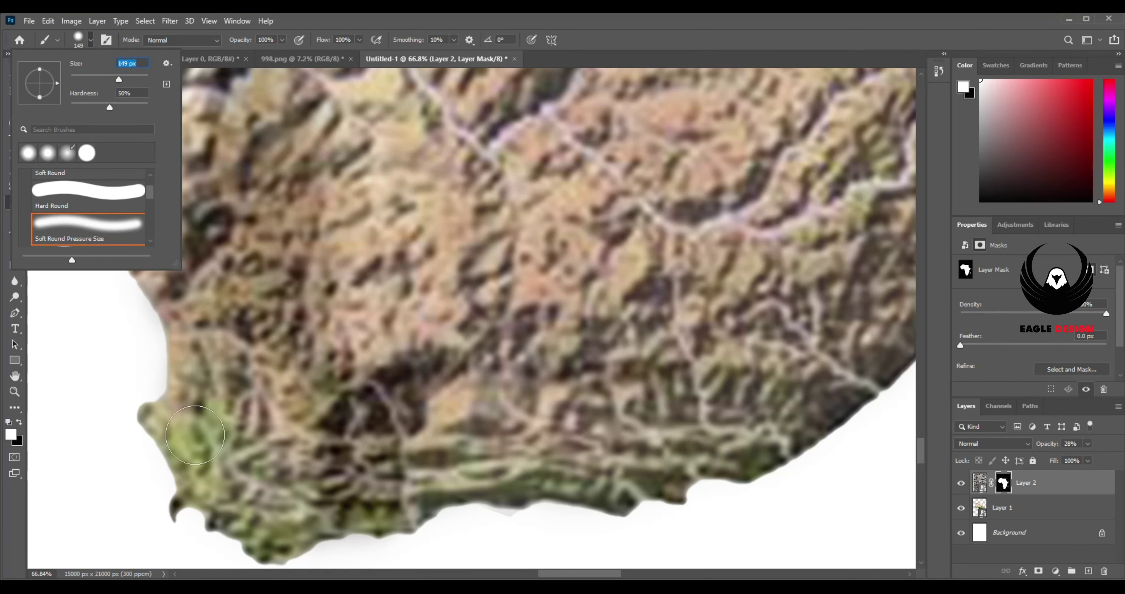
{"action": "left_click", "coordinate": [171, 423]}
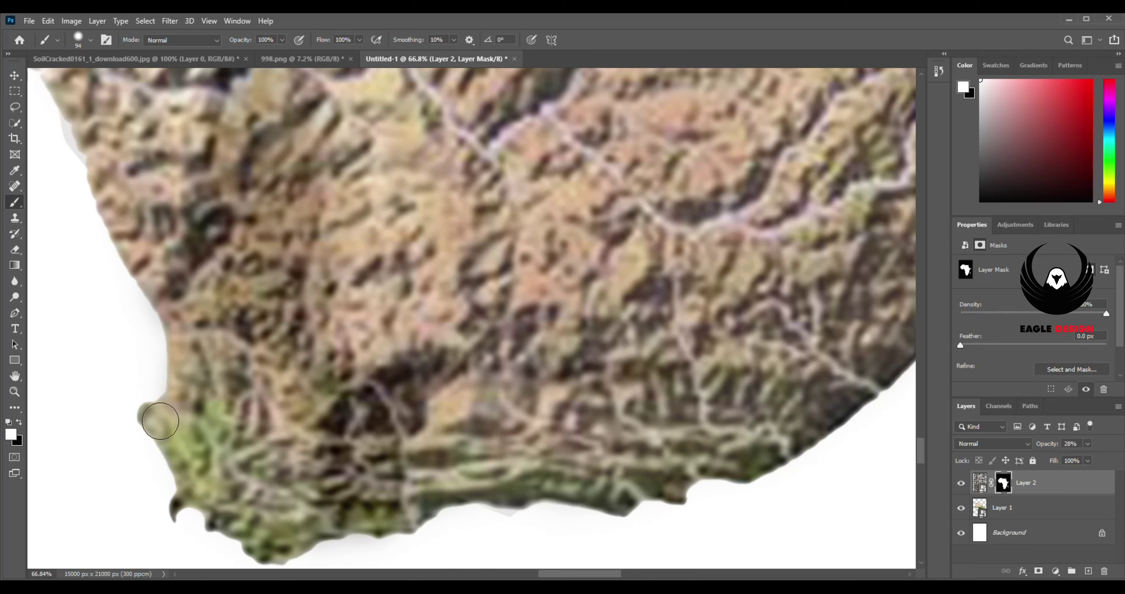
{"action": "scroll", "coordinate": [305, 391], "scroll_direction": "down", "scroll_amount": 5}
{"action": "scroll", "coordinate": [503, 268], "scroll_direction": "up", "scroll_amount": 4}
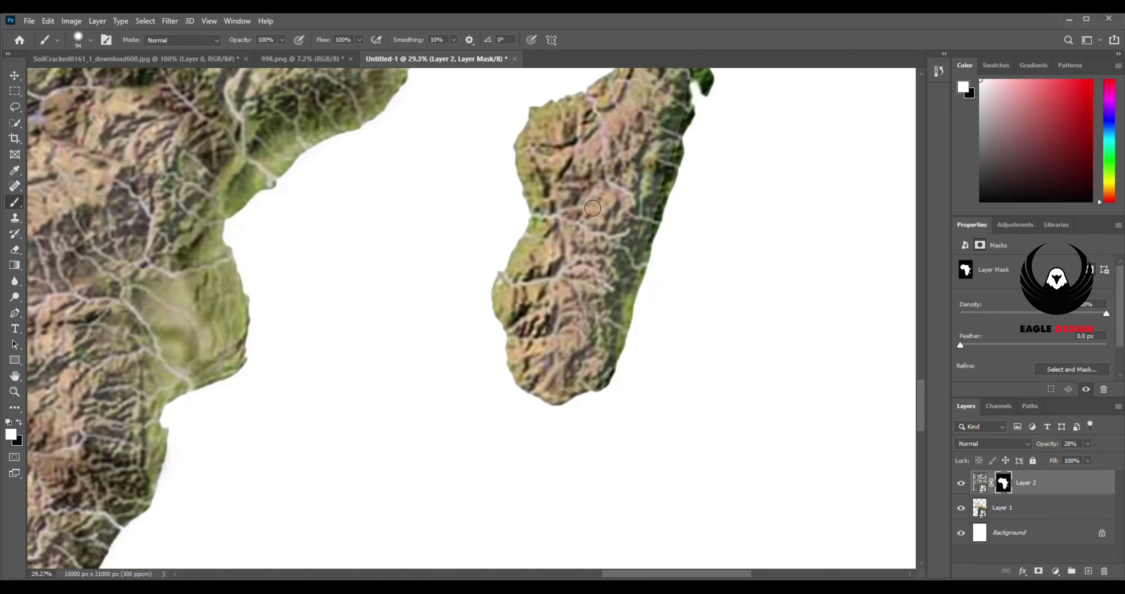
- Paint out the diagonal seam on northern Madagascar and the vertical seam along its east
{"action": "left_click_drag", "start_coordinate": [598, 296], "coordinate": [503, 267]}
{"action": "scroll", "coordinate": [502, 267], "scroll_direction": "up", "scroll_amount": 1}
{"action": "scroll", "coordinate": [502, 253], "scroll_direction": "up", "scroll_amount": 2}
{"action": "scroll", "coordinate": [501, 227], "scroll_direction": "up", "scroll_amount": 2}
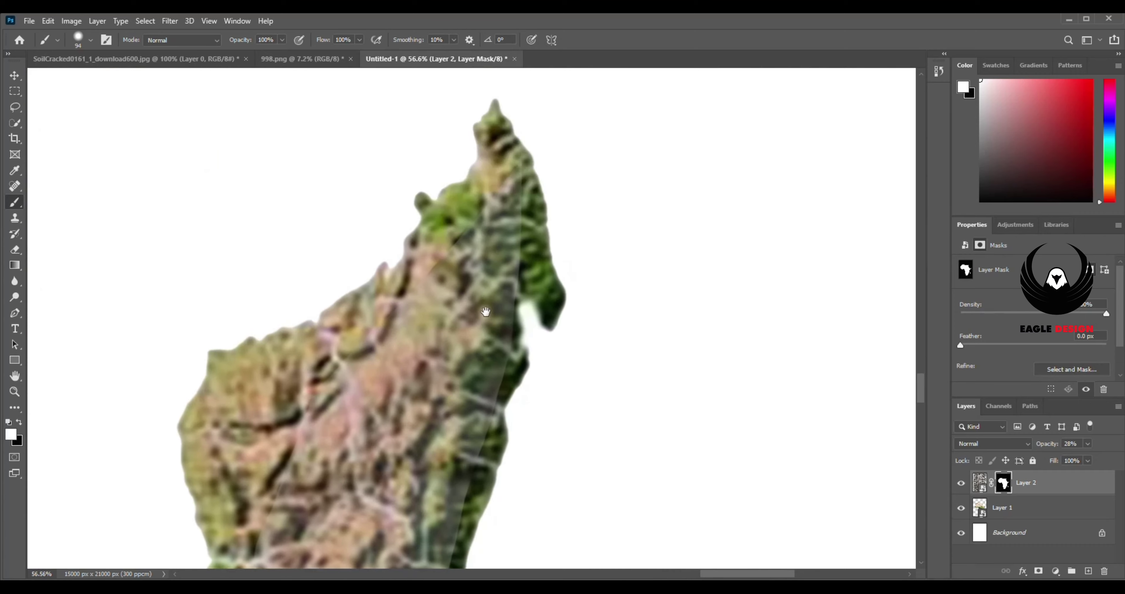
{"action": "scroll", "coordinate": [499, 205], "scroll_direction": "up", "scroll_amount": 2}
{"action": "mouse_move", "coordinate": [499, 205]}
{"action": "left_mouse_down"}
{"action": "mouse_move", "coordinate": [469, 158]}
{"action": "mouse_move", "coordinate": [339, 334]}
{"action": "left_mouse_up"}
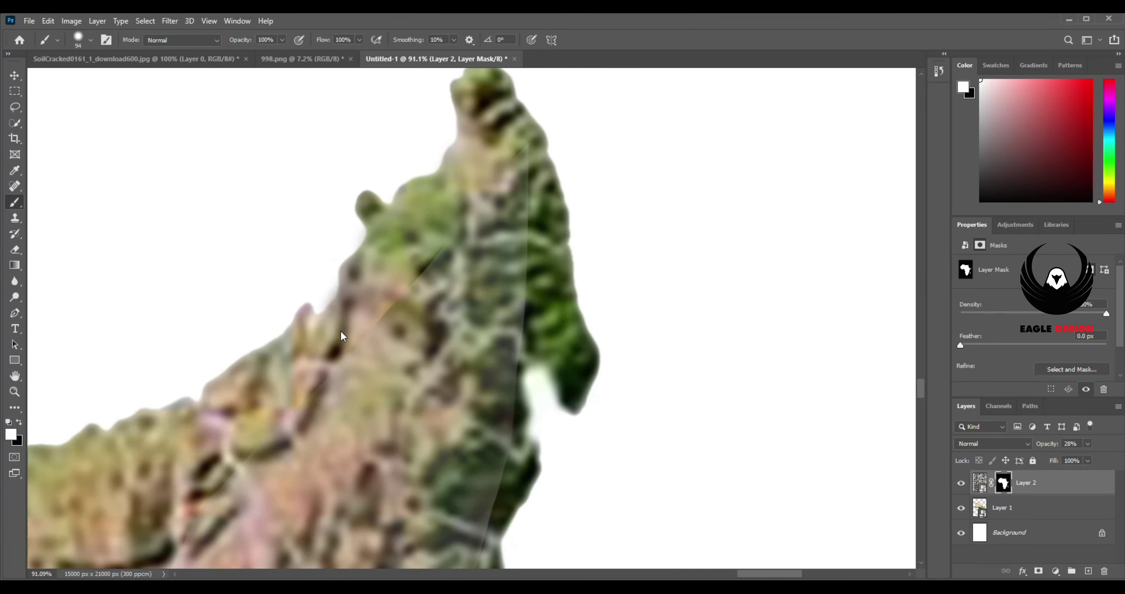
{"action": "mouse_move", "coordinate": [516, 156]}
{"action": "left_mouse_down"}
{"action": "mouse_move", "coordinate": [545, 307]}
{"action": "mouse_move", "coordinate": [570, 357]}
{"action": "left_mouse_up"}
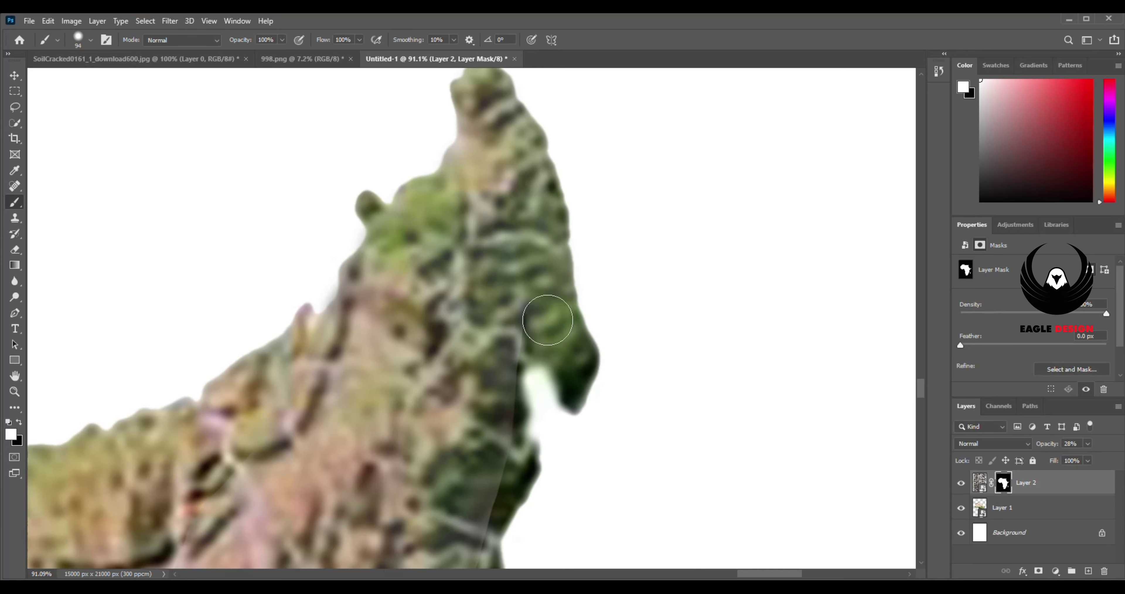
- Enlarge the brush to 111 px and move down Madagascar's east coast
{"action": "left_click_drag", "start_coordinate": [547, 320], "coordinate": [501, 200]}
{"action": "left_click", "coordinate": [78, 39]}
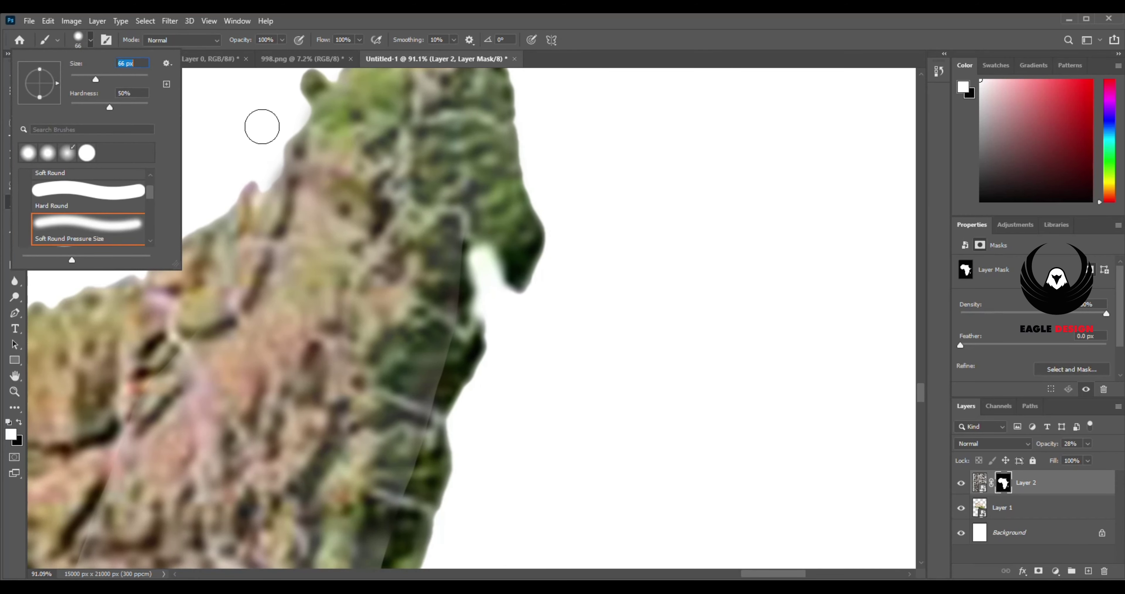
{"action": "key", "text": "Return"}
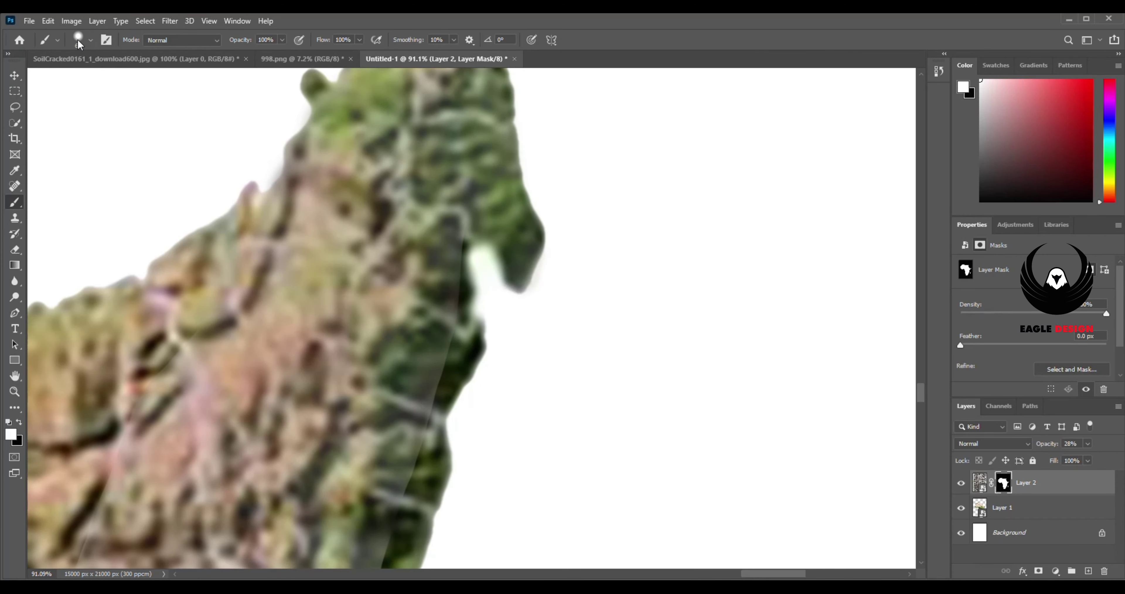
{"action": "left_click", "coordinate": [79, 41]}
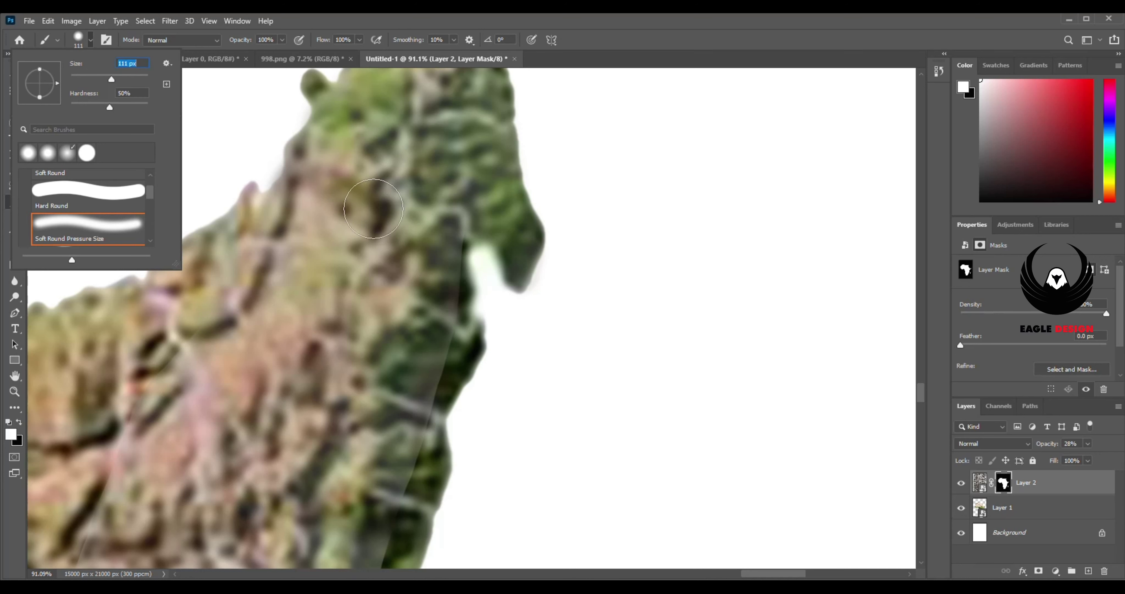
{"action": "key", "text": "Return"}
{"action": "left_click_drag", "start_coordinate": [412, 279], "coordinate": [438, 113]}
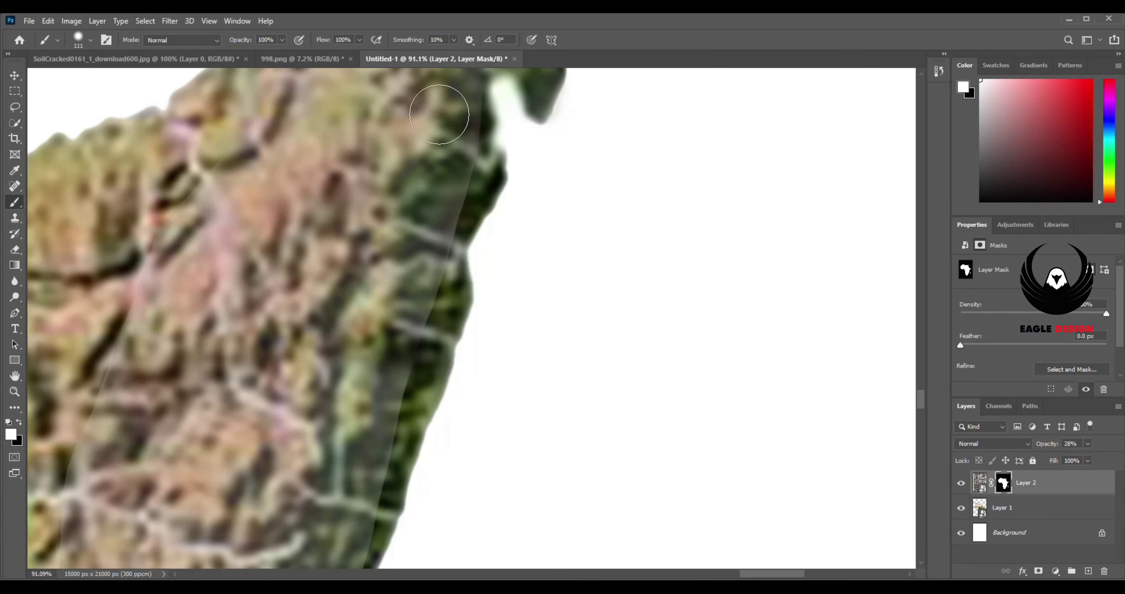
{"action": "left_click_drag", "start_coordinate": [388, 422], "coordinate": [393, 322]}
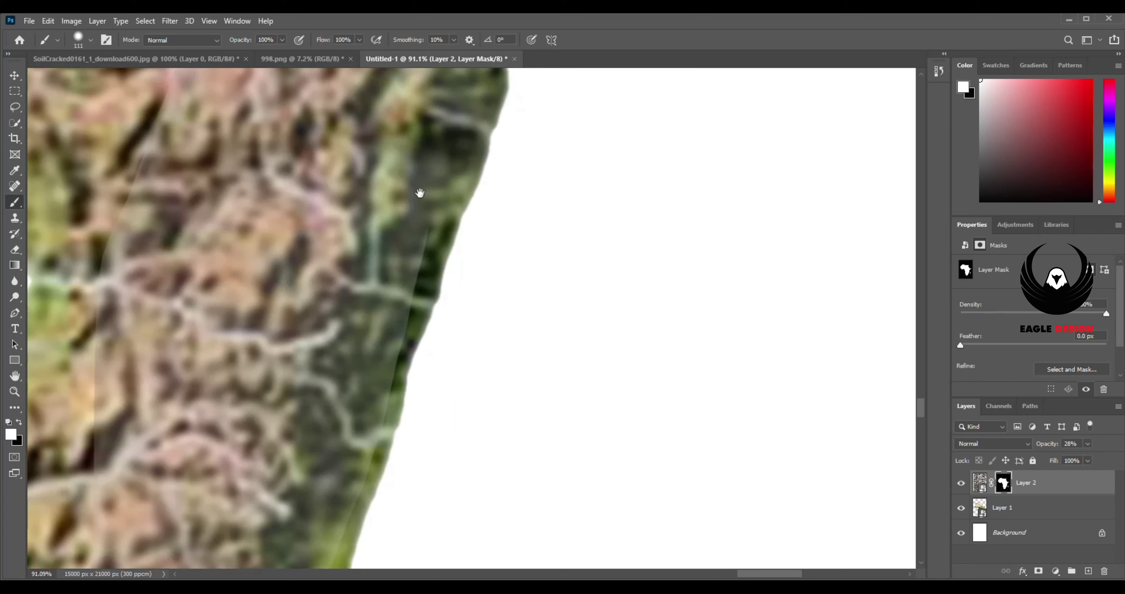
{"action": "left_click_drag", "start_coordinate": [376, 386], "coordinate": [349, 375]}
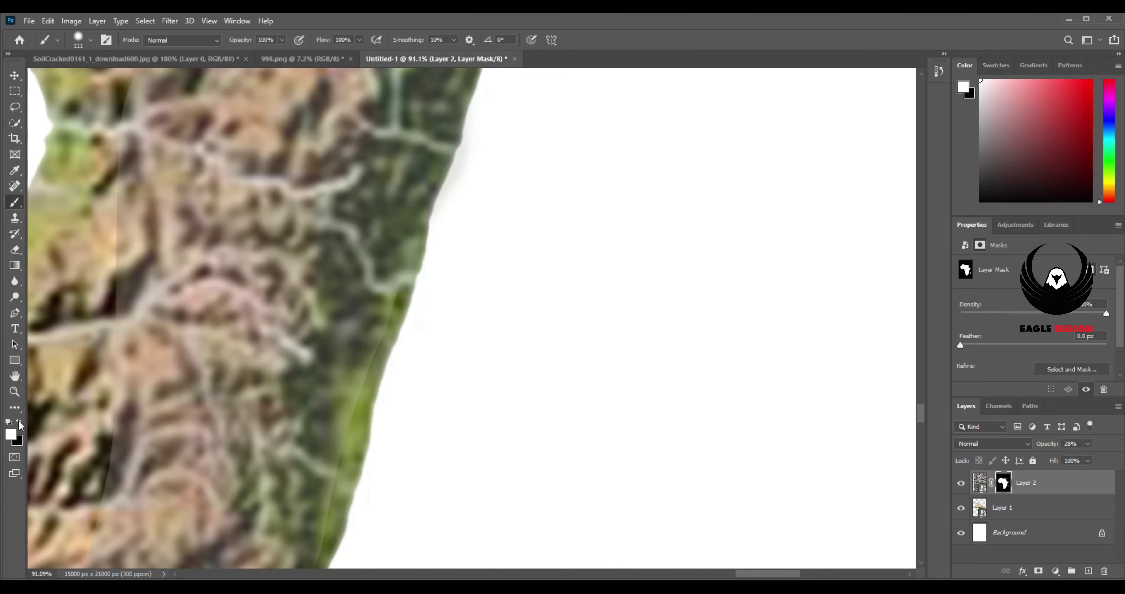
- Swap to black and blend away the seams near the southern tip and mid-island
{"action": "left_click", "coordinate": [18, 422]}
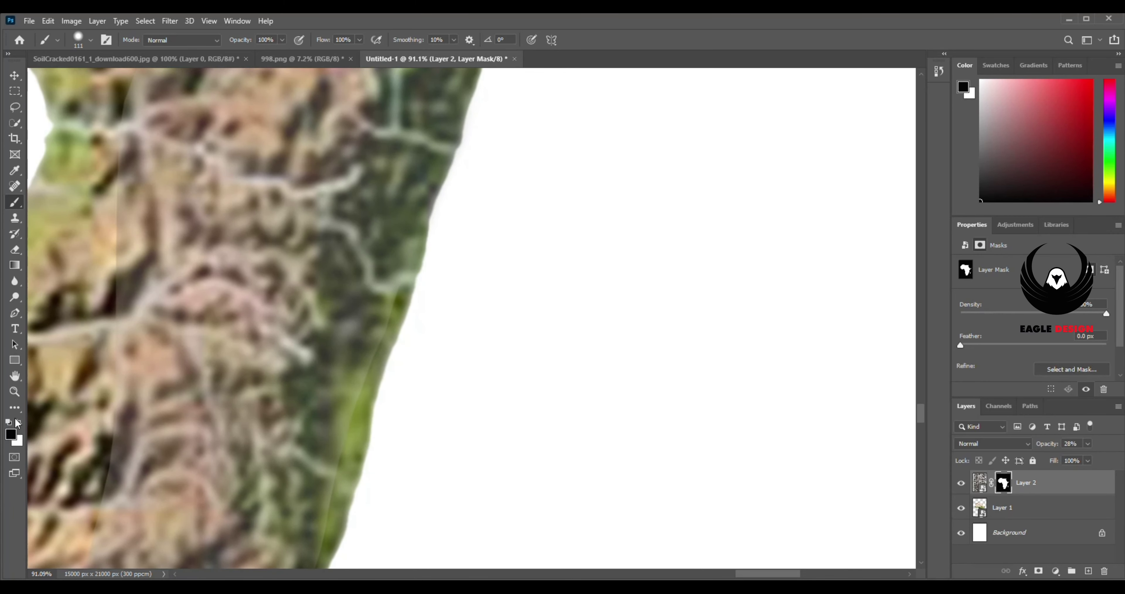
{"action": "left_click_drag", "start_coordinate": [349, 421], "coordinate": [385, 175]}
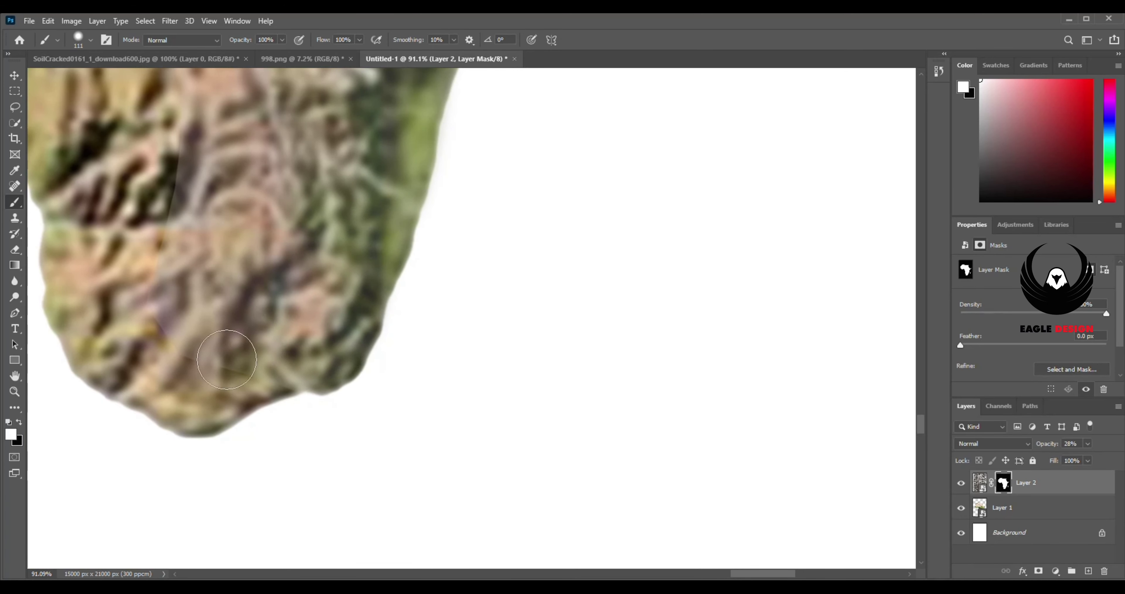
{"action": "left_click_drag", "start_coordinate": [160, 326], "coordinate": [191, 390]}
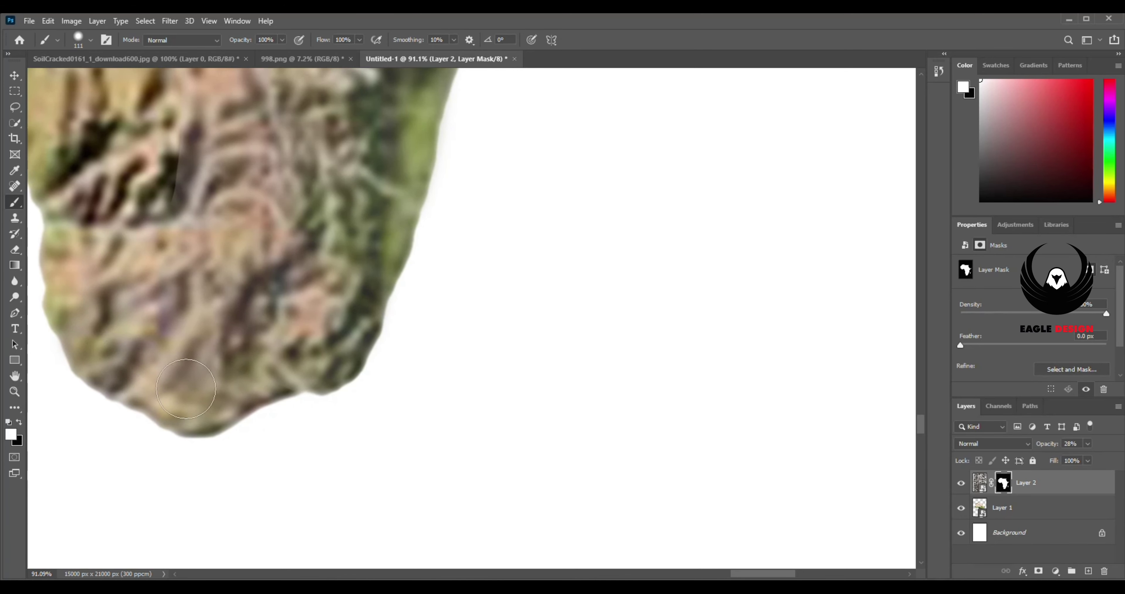
{"action": "left_click_drag", "start_coordinate": [118, 213], "coordinate": [327, 363]}
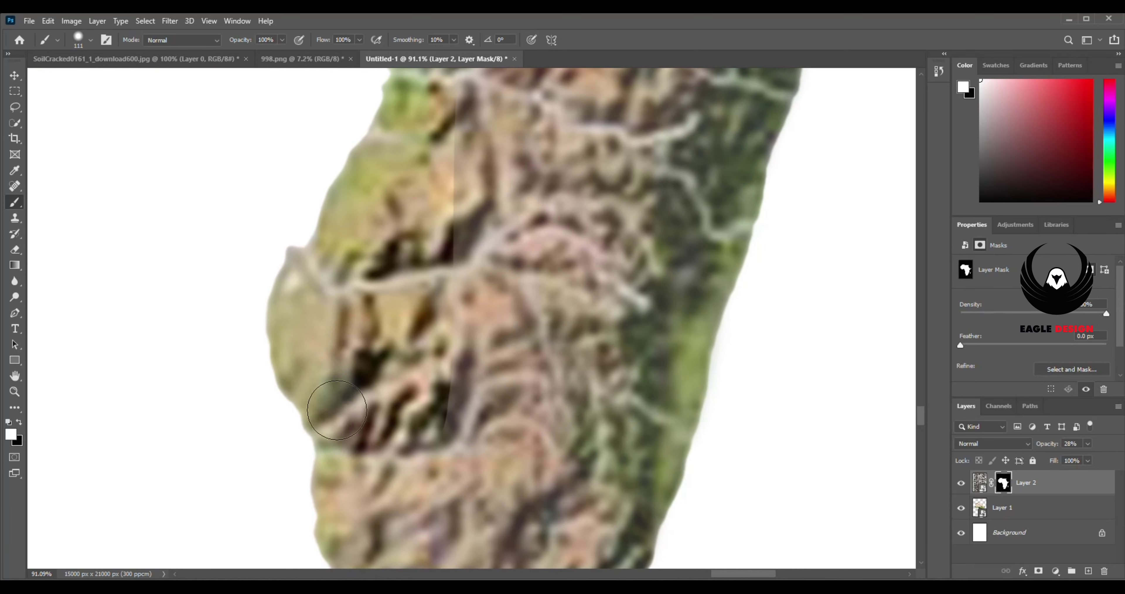
{"action": "mouse_move", "coordinate": [438, 330]}
{"action": "left_mouse_down"}
{"action": "mouse_move", "coordinate": [440, 225]}
{"action": "mouse_move", "coordinate": [401, 155]}
{"action": "left_mouse_up"}
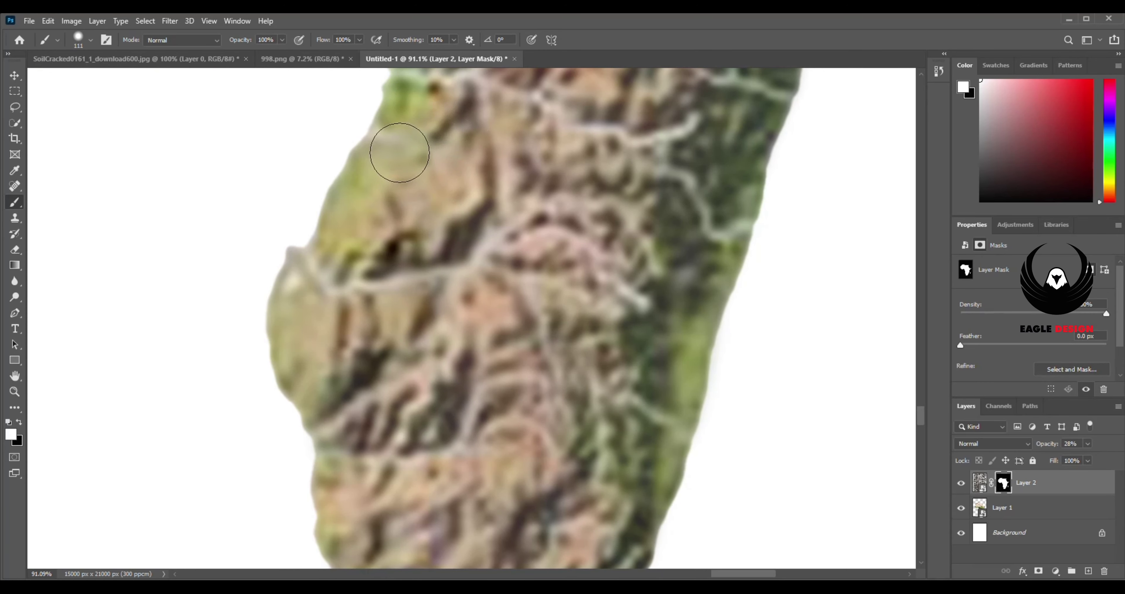
- Paint away the faint diagonal seam, then fit the whole map on screen
{"action": "left_click_drag", "start_coordinate": [409, 268], "coordinate": [339, 469]}
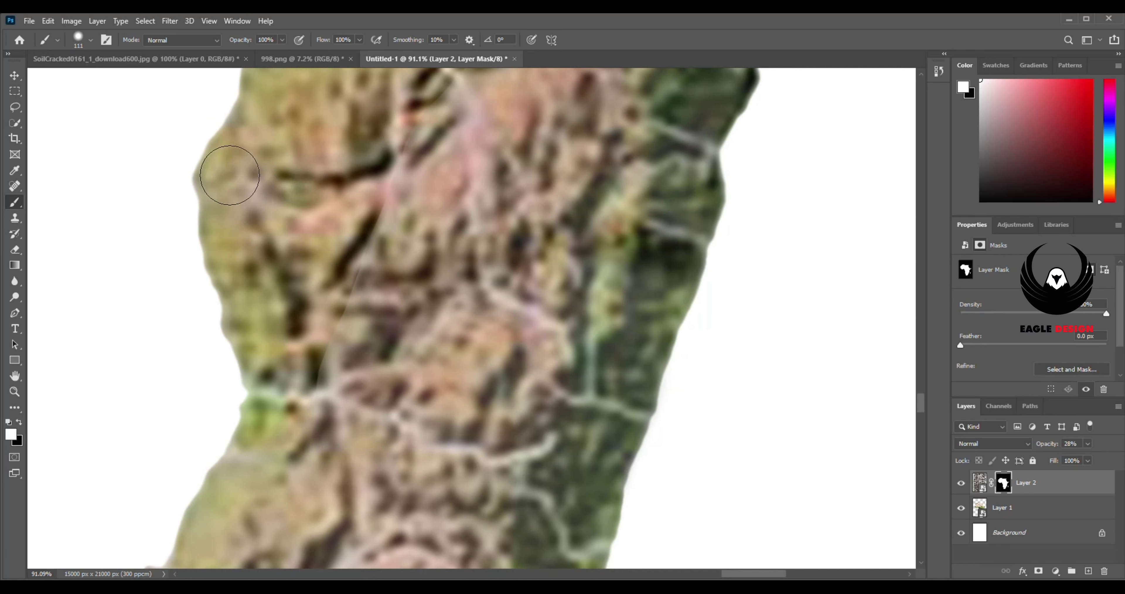
{"action": "left_click_drag", "start_coordinate": [264, 426], "coordinate": [359, 238]}
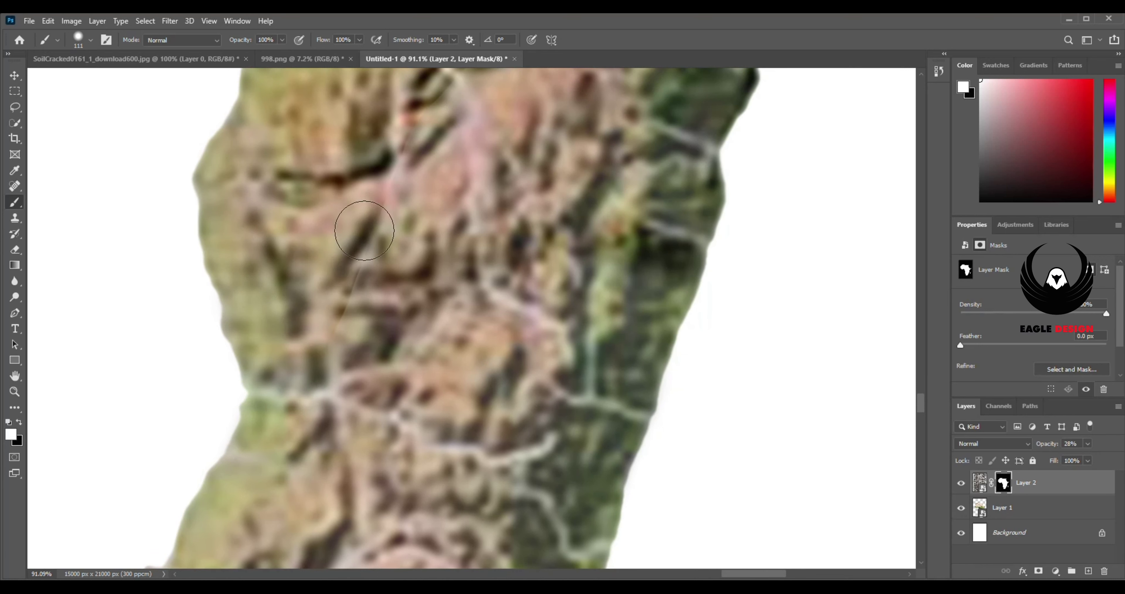
{"action": "mouse_move", "coordinate": [295, 202]}
{"action": "left_mouse_down"}
{"action": "mouse_move", "coordinate": [299, 463]}
{"action": "mouse_move", "coordinate": [269, 344]}
{"action": "left_mouse_up"}
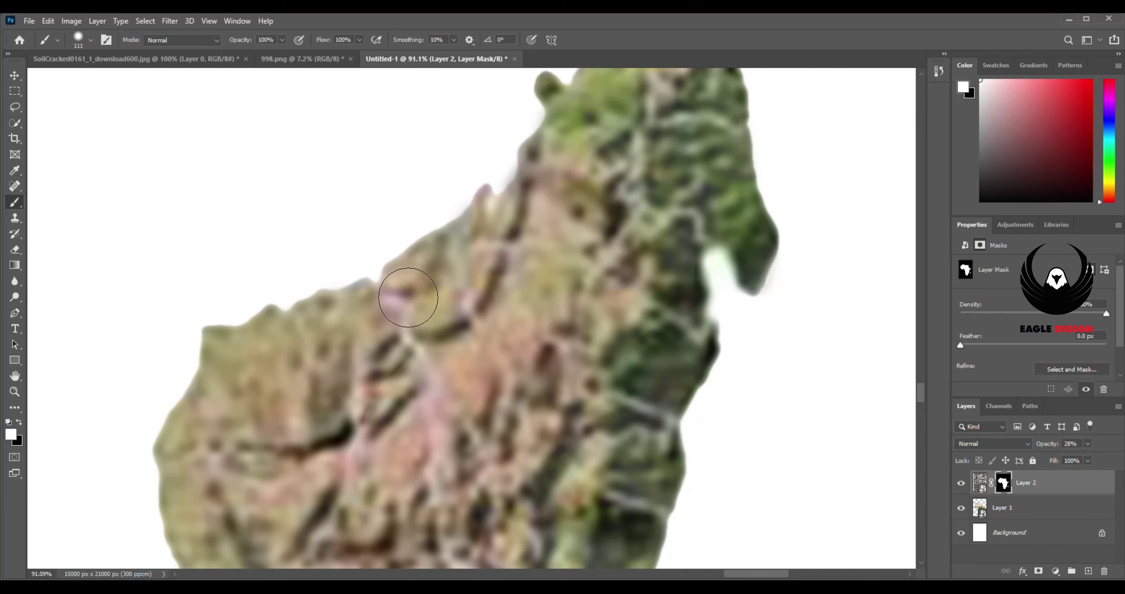
{"action": "left_click_drag", "start_coordinate": [539, 229], "coordinate": [367, 400]}
{"action": "key", "text": "ctrl+0"}
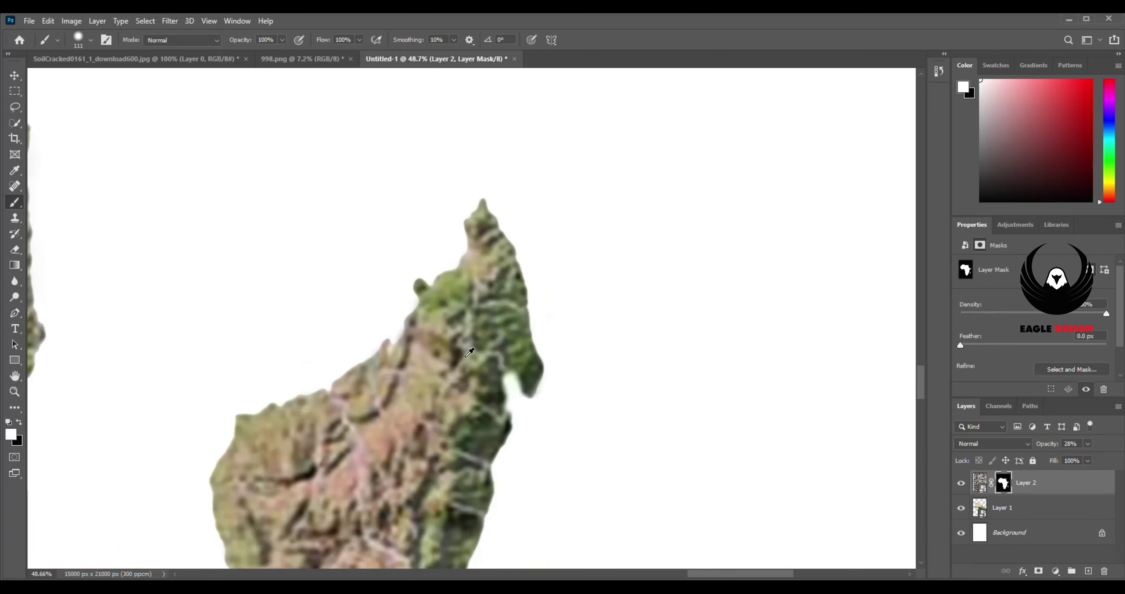
- Switch to the Move tool and raise Layer 2's opacity from 28% through 55% to 100%
{"action": "key", "text": "v"}
{"action": "key", "text": "ctrl+0"}
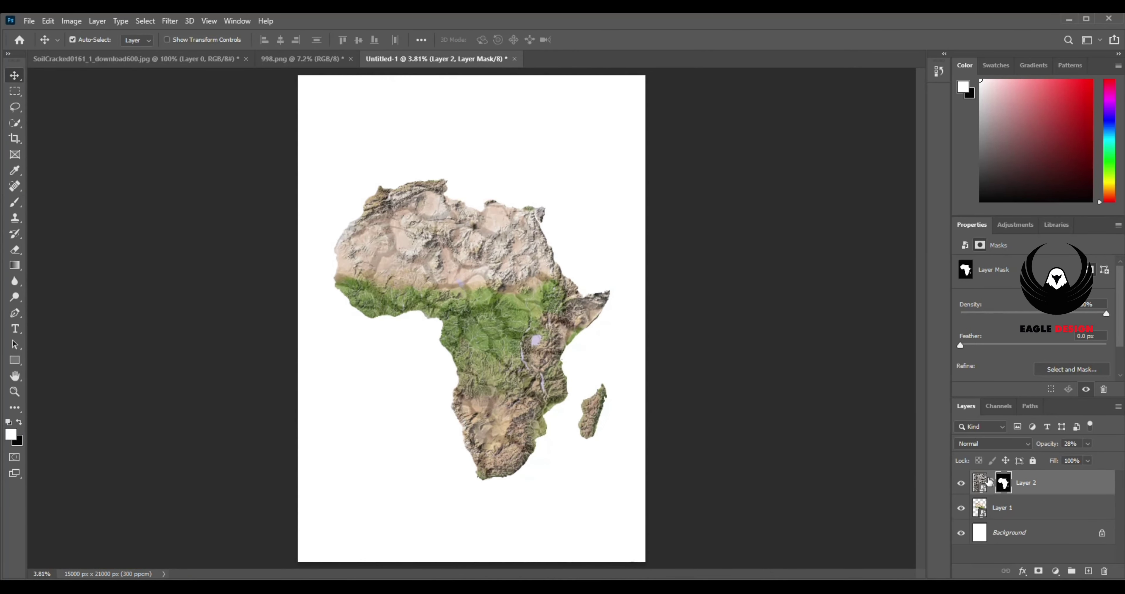
{"action": "left_click_drag", "start_coordinate": [1086, 457], "coordinate": [1090, 459]}
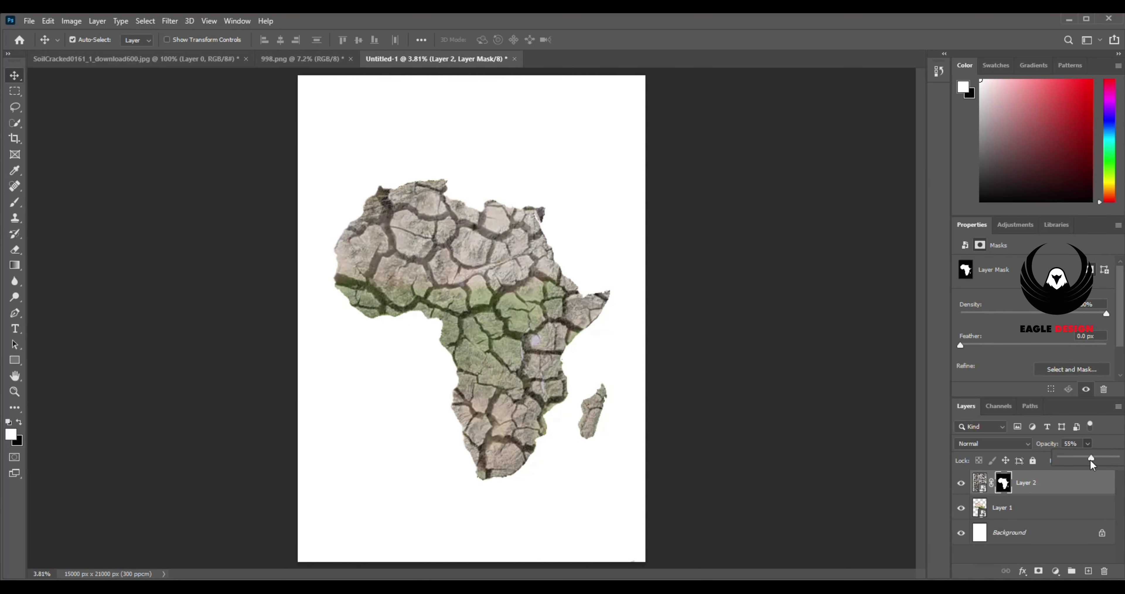
{"action": "left_click_drag", "start_coordinate": [1090, 460], "coordinate": [1117, 457]}
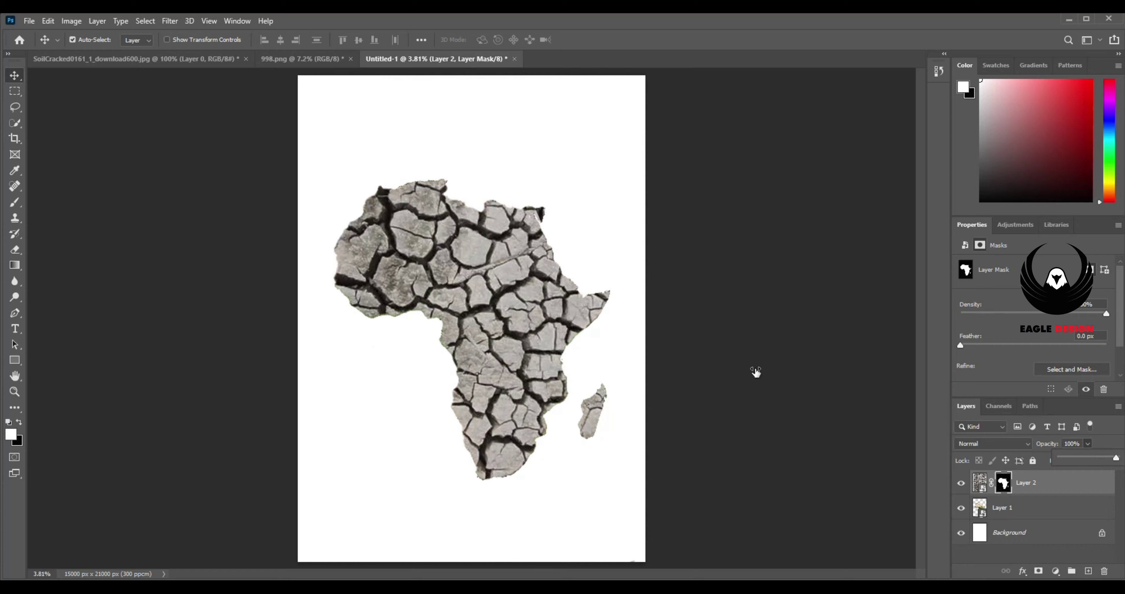
{"action": "key", "text": "ctrl+plus"}
{"action": "key", "text": "ctrl+plus"}
{"action": "key", "text": "ctrl+minus"}
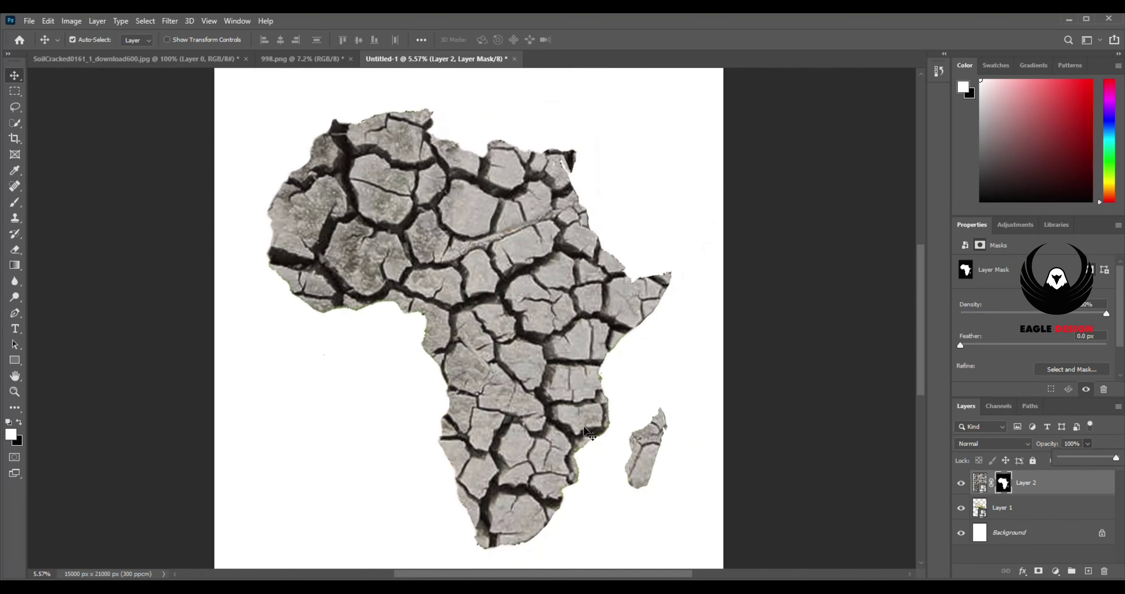
- Choose Multiply for Layer 2's blend mode, then set Layer 1's opacity to 88%
{"action": "left_click", "coordinate": [1000, 443]}
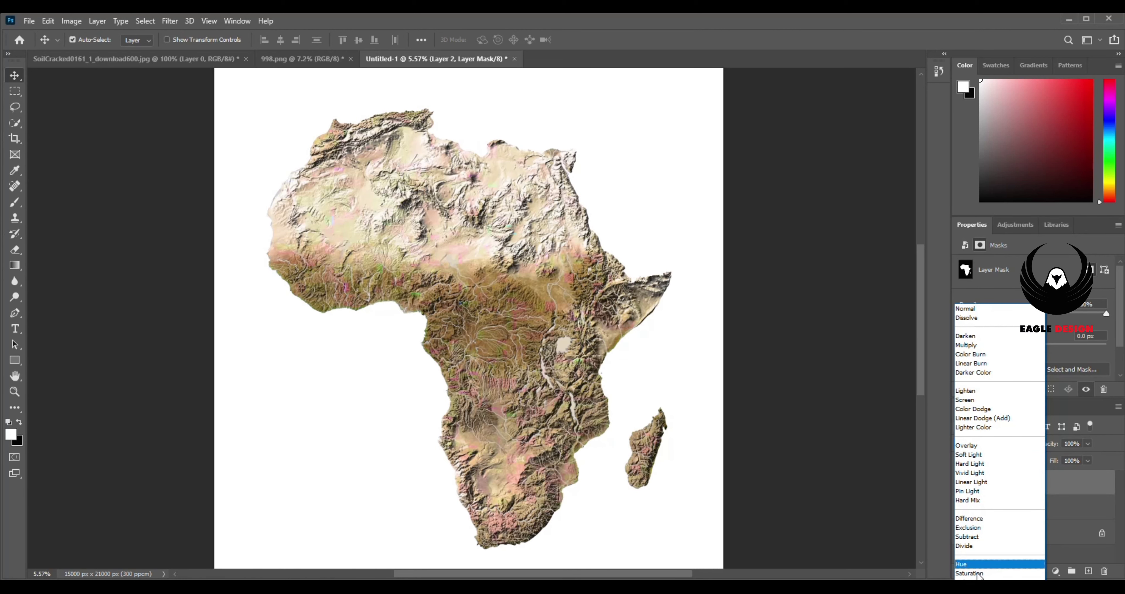
{"action": "left_click", "coordinate": [970, 346]}
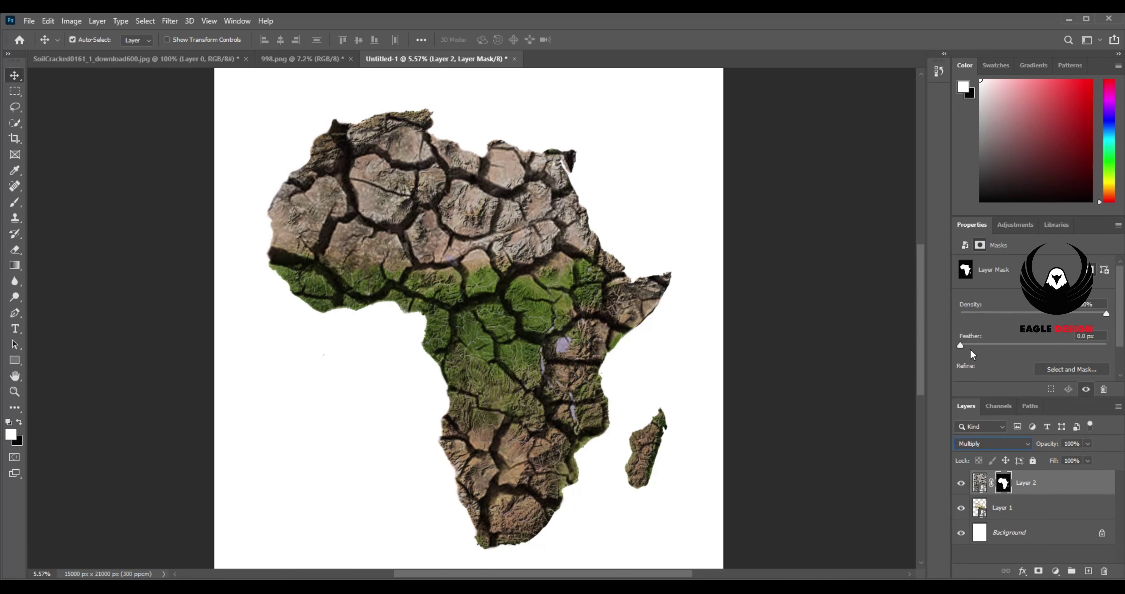
{"action": "left_click", "coordinate": [1002, 505]}
{"action": "left_click_drag", "start_coordinate": [1076, 455], "coordinate": [1080, 456]}
{"action": "scroll", "coordinate": [782, 436], "scroll_direction": "down", "scroll_amount": 1}
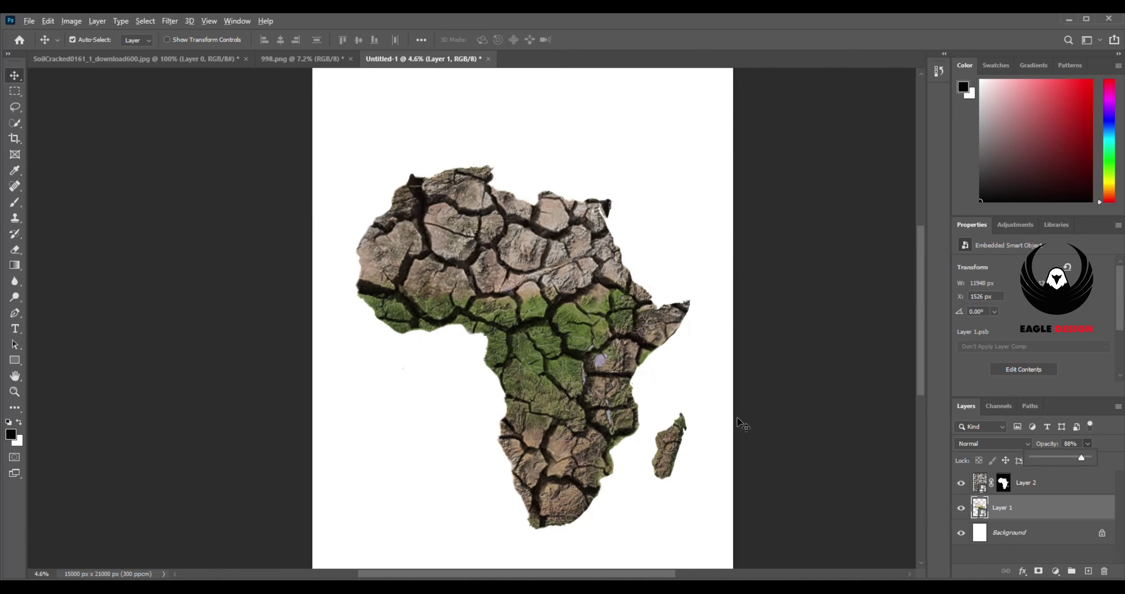
{"action": "scroll", "coordinate": [662, 347], "scroll_direction": "right", "scroll_amount": 2}
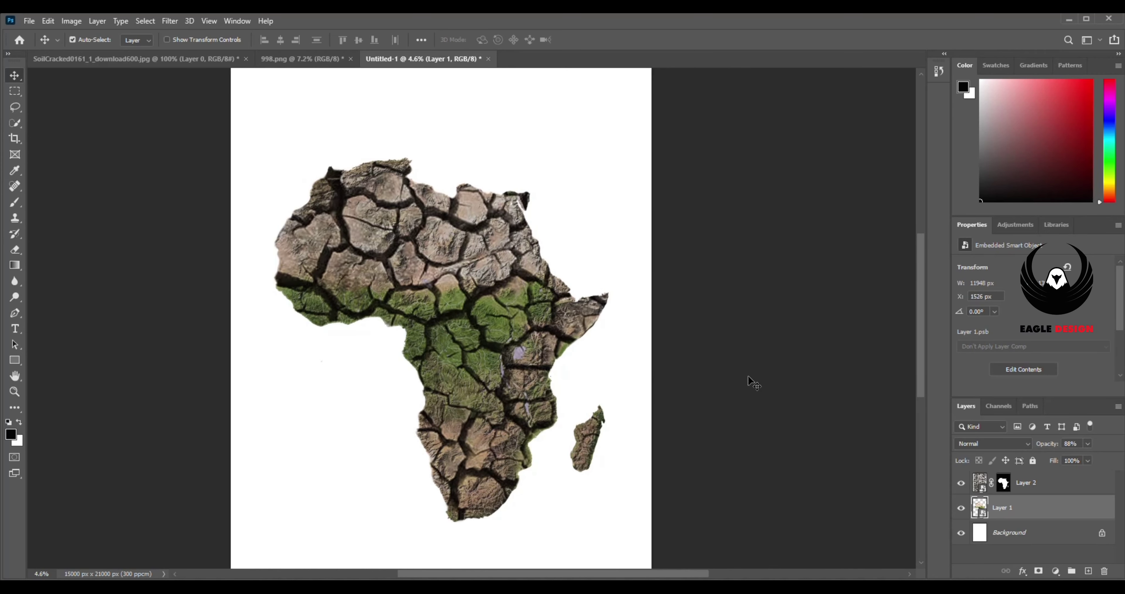